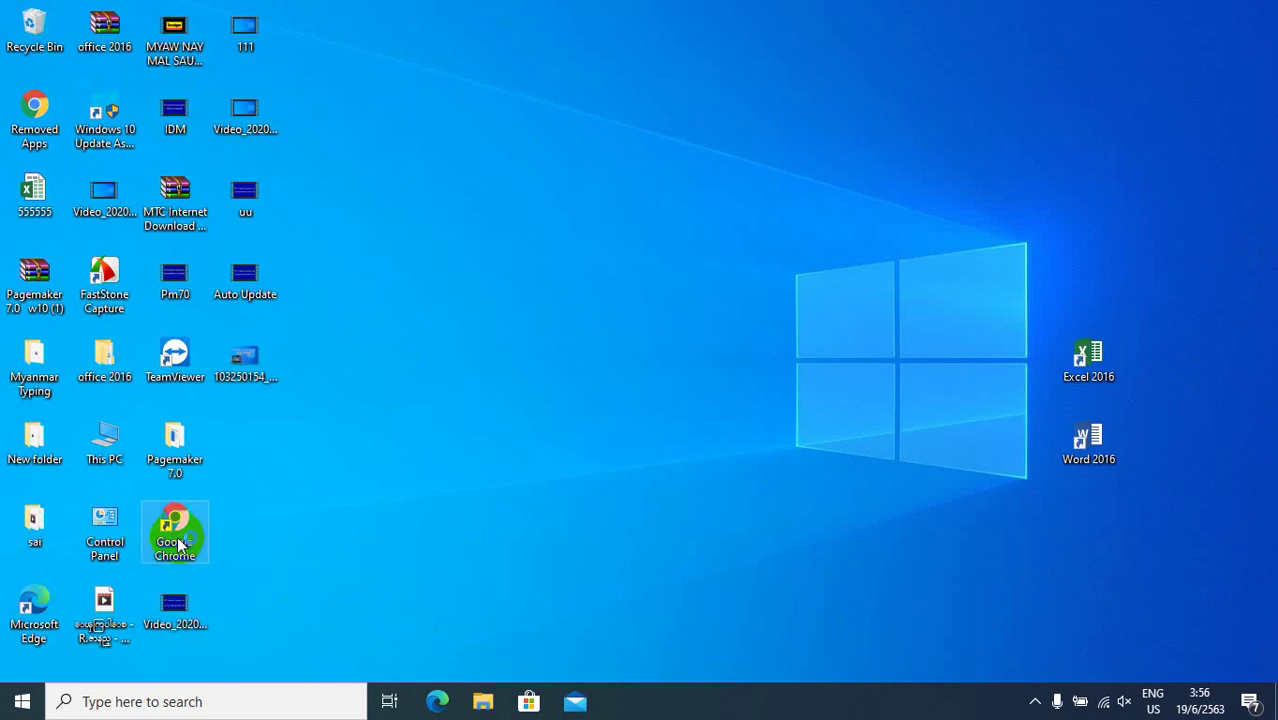
Open Google Chrome and check which Google account is signed in
{"action": "double_click", "coordinate": [180, 545]}
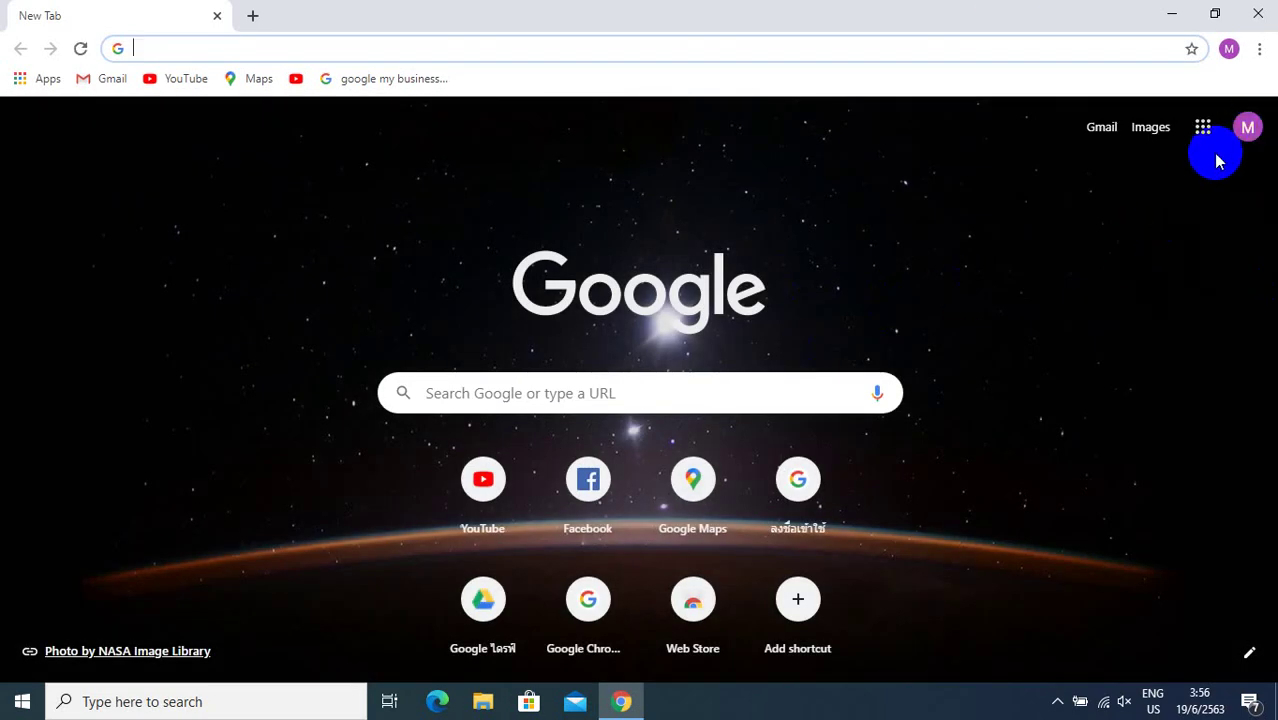
{"action": "left_click", "coordinate": [1247, 130]}
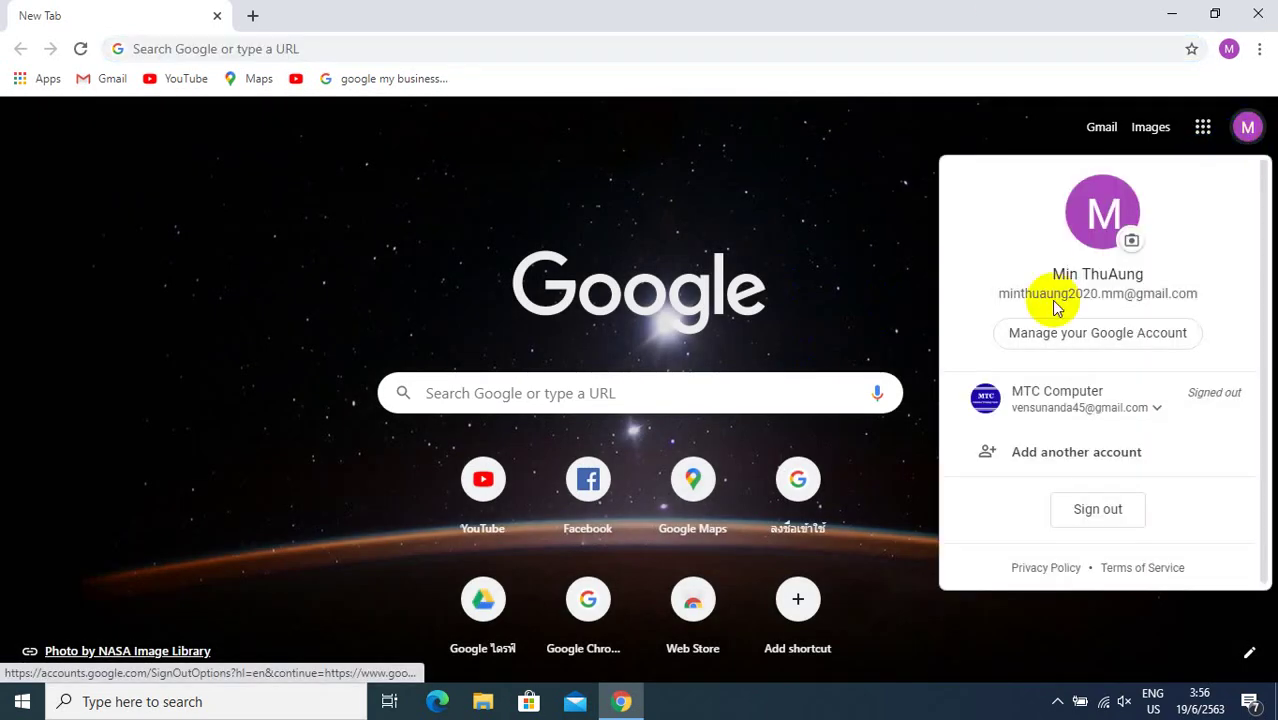
{"action": "left_click", "coordinate": [890, 148]}
Search Google for "google my business"
{"action": "left_click", "coordinate": [424, 396]}
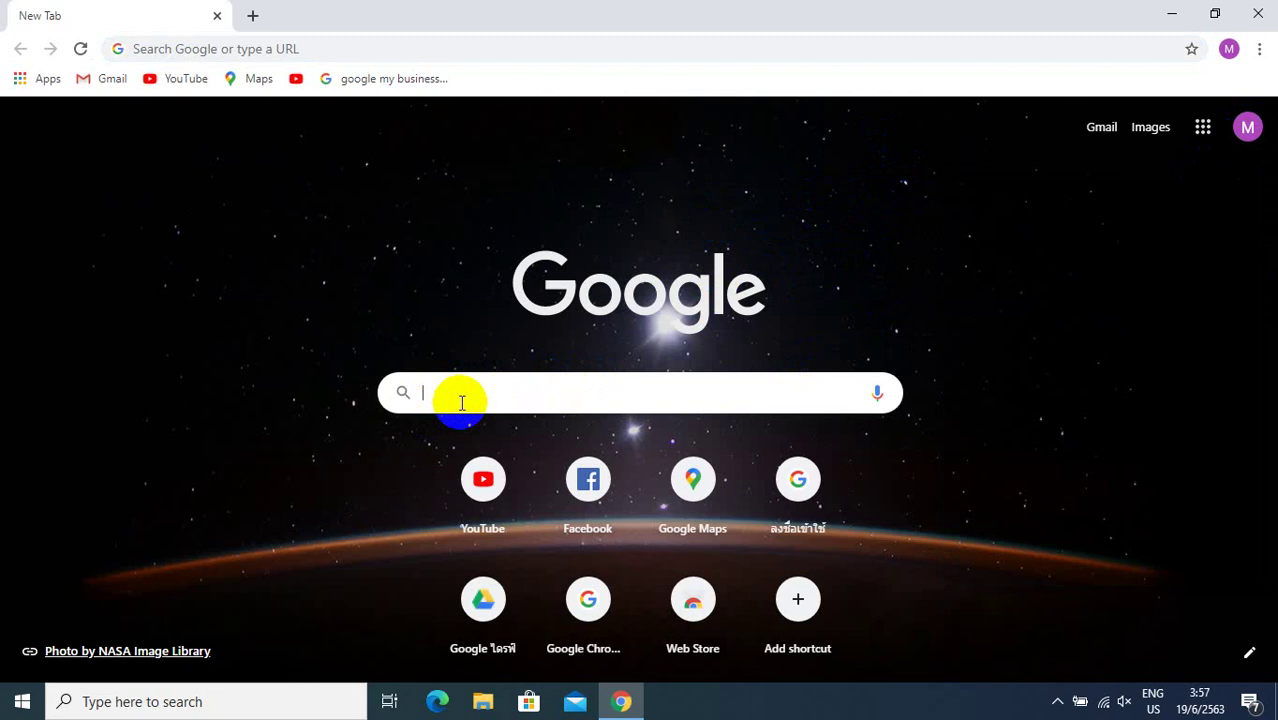
{"action": "type", "text": "google my business"}
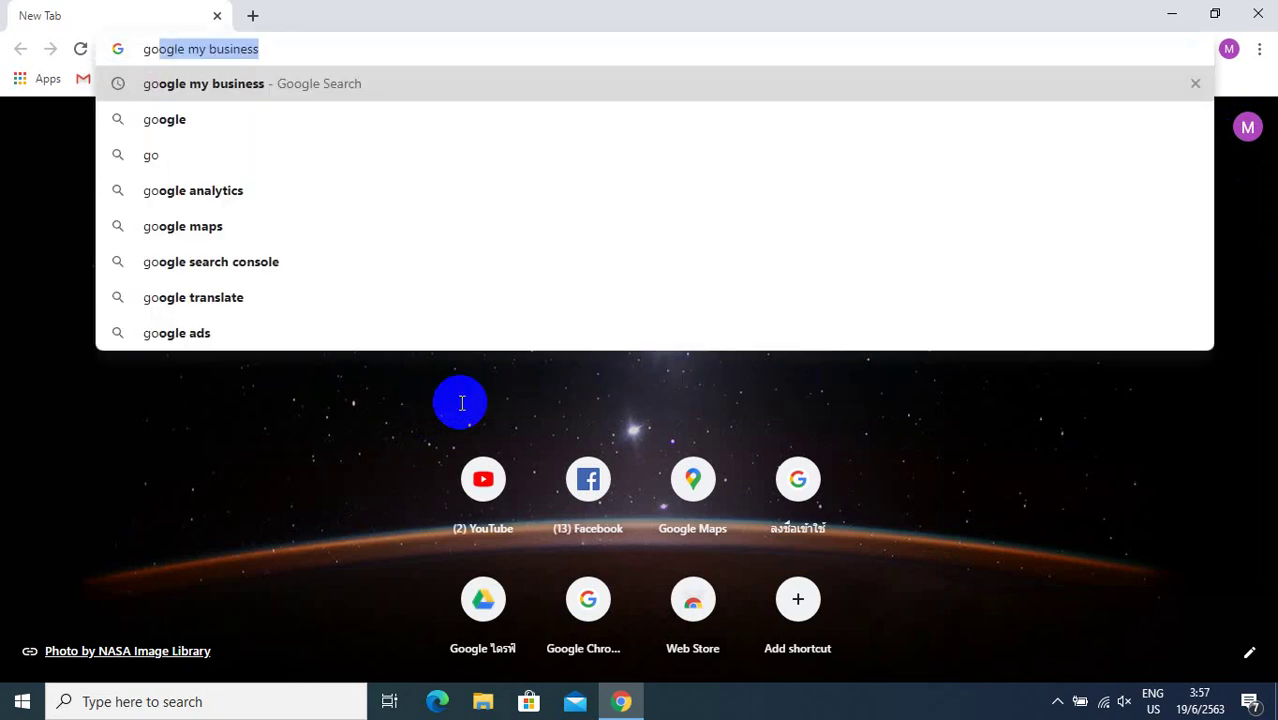
{"action": "key", "text": "Return"}
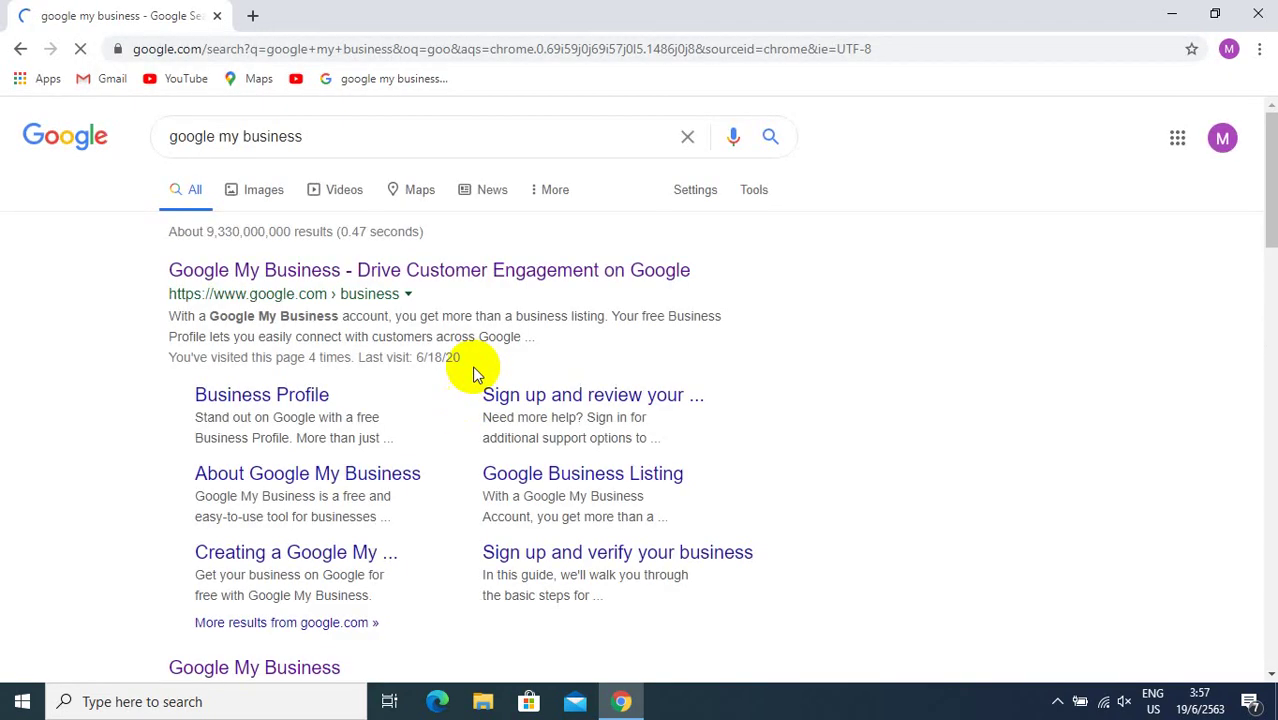
Examine the search query and the first Google My Business result on the enlarged results page
{"action": "key", "text": "ctrl+plus"}
{"action": "key", "text": "ctrl+plus"}
{"action": "key", "text": "ctrl+plus"}
{"action": "key", "text": "ctrl+plus"}
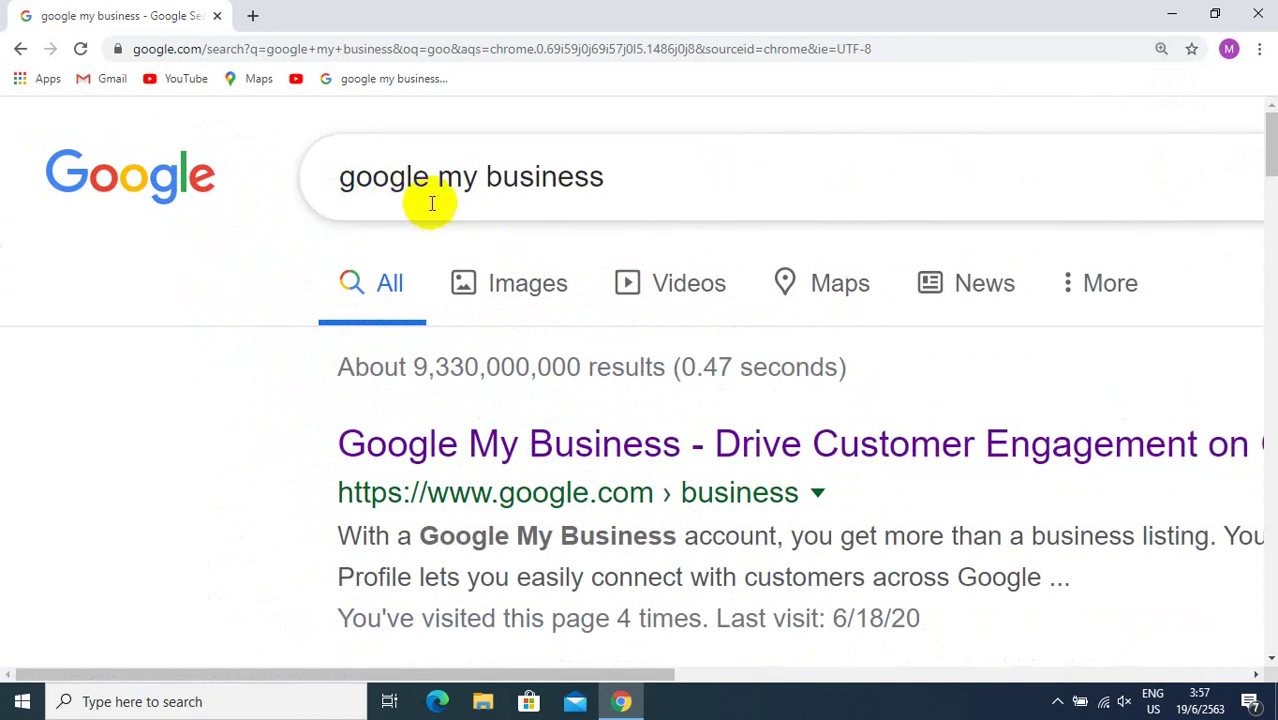
{"action": "left_click", "coordinate": [627, 176]}
{"action": "left_click", "coordinate": [214, 240]}
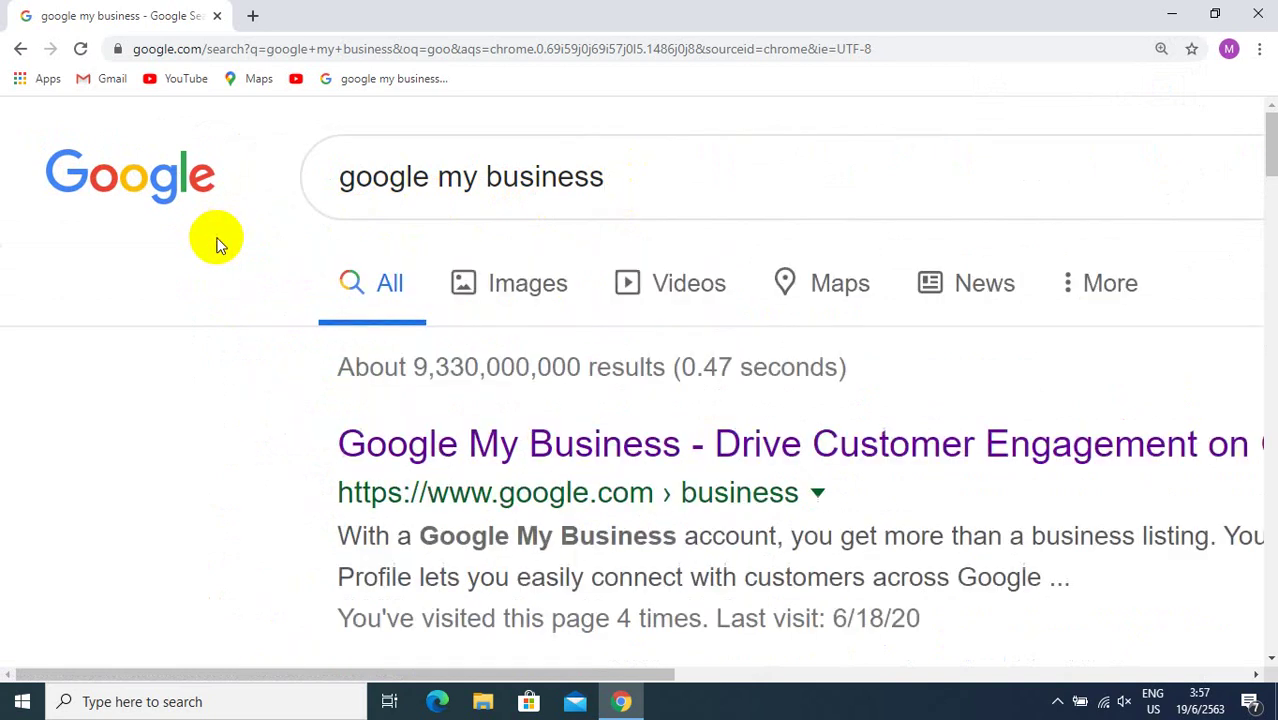
{"action": "key", "text": "ctrl+minus"}
{"action": "key", "text": "ctrl+minus"}
{"action": "key", "text": "ctrl+minus"}
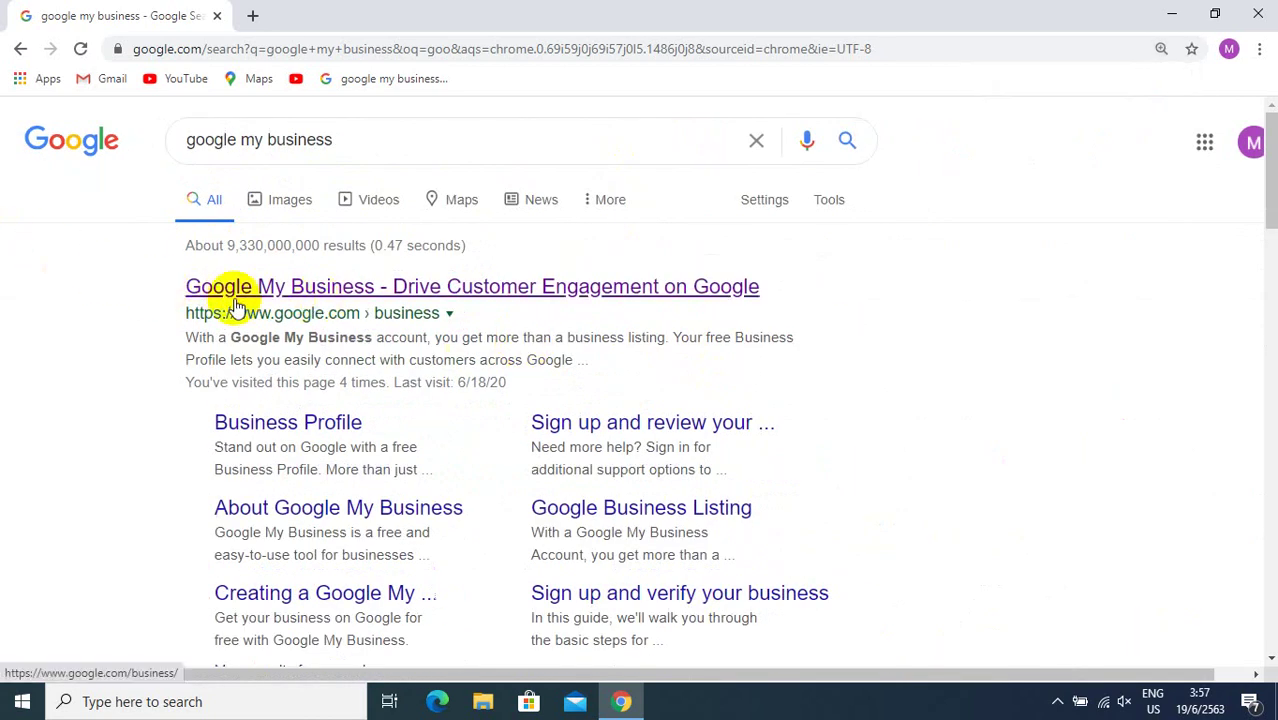
Open the "Google My Business - Drive Customer Engagement on Google" result and translate the page into English
{"action": "left_click", "coordinate": [298, 300]}
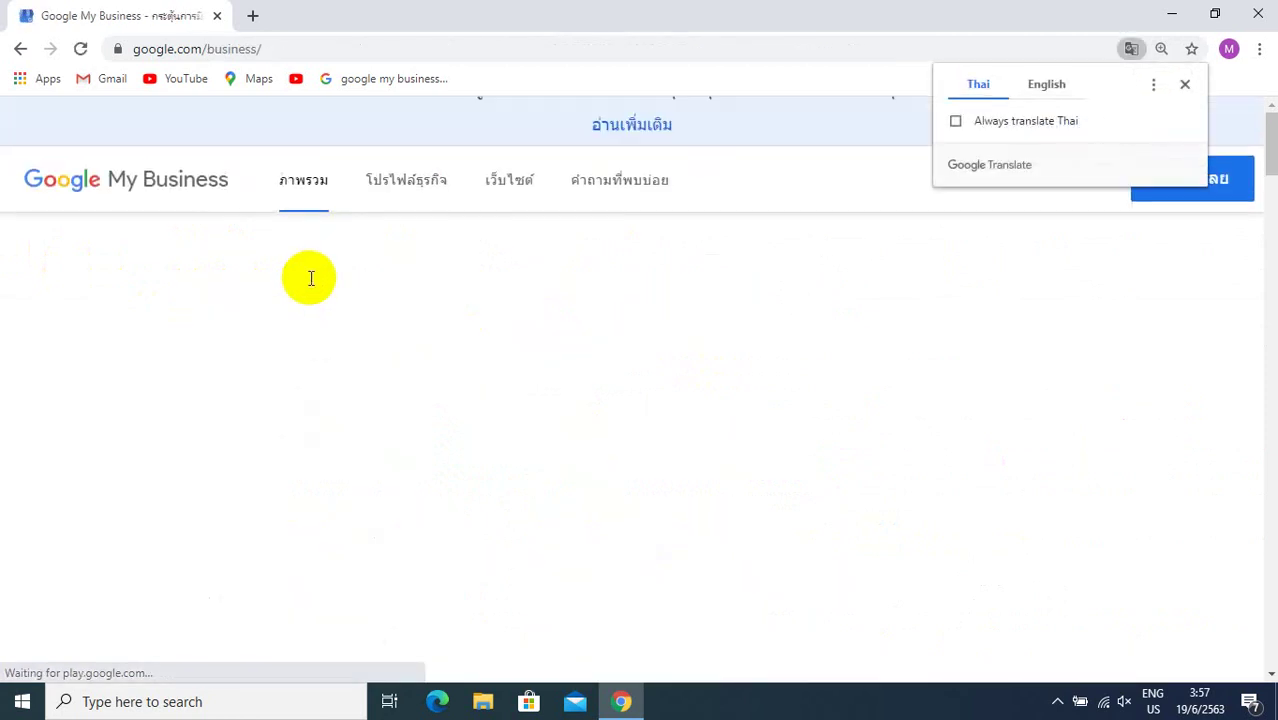
{"action": "left_click", "coordinate": [1047, 88]}
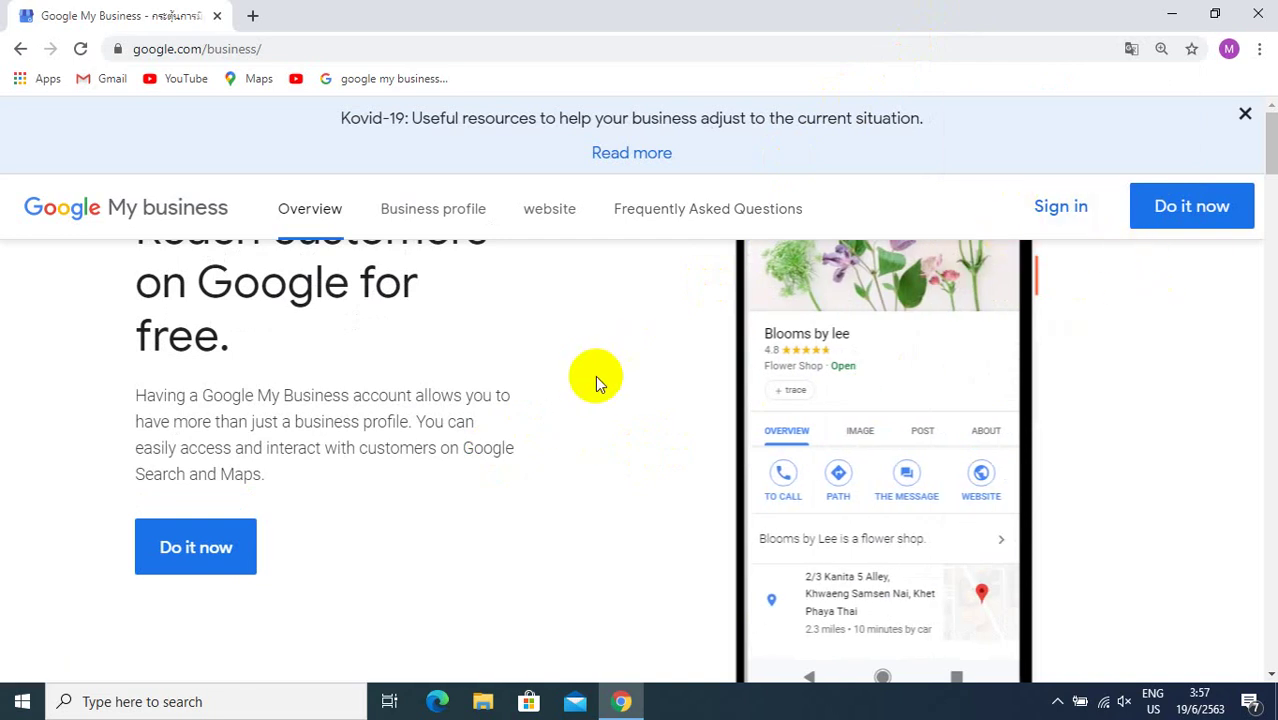
Review the Google My Business overview page and sign in to the service
{"action": "scroll", "coordinate": [327, 488], "scroll_direction": "down", "scroll_amount": 5}
{"action": "scroll", "coordinate": [338, 465], "scroll_direction": "down", "scroll_amount": 1}
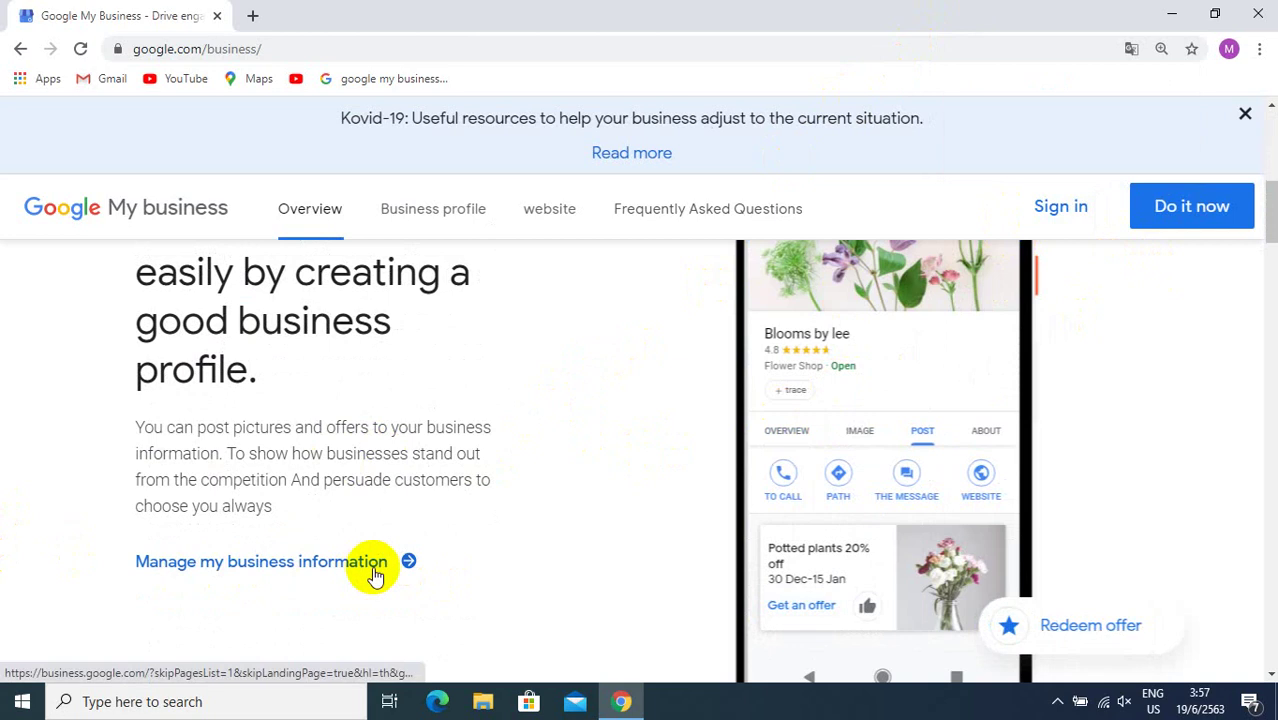
{"action": "scroll", "coordinate": [1138, 351], "scroll_direction": "up", "scroll_amount": 4}
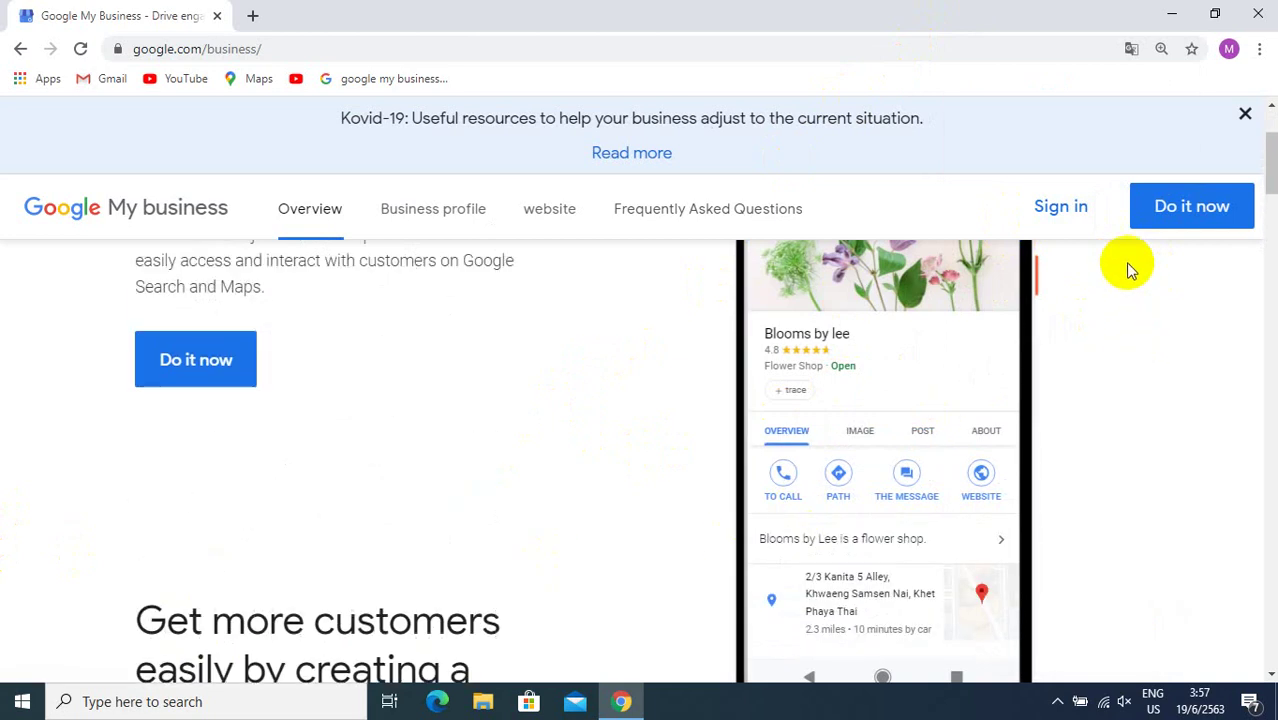
{"action": "left_click", "coordinate": [1045, 207]}
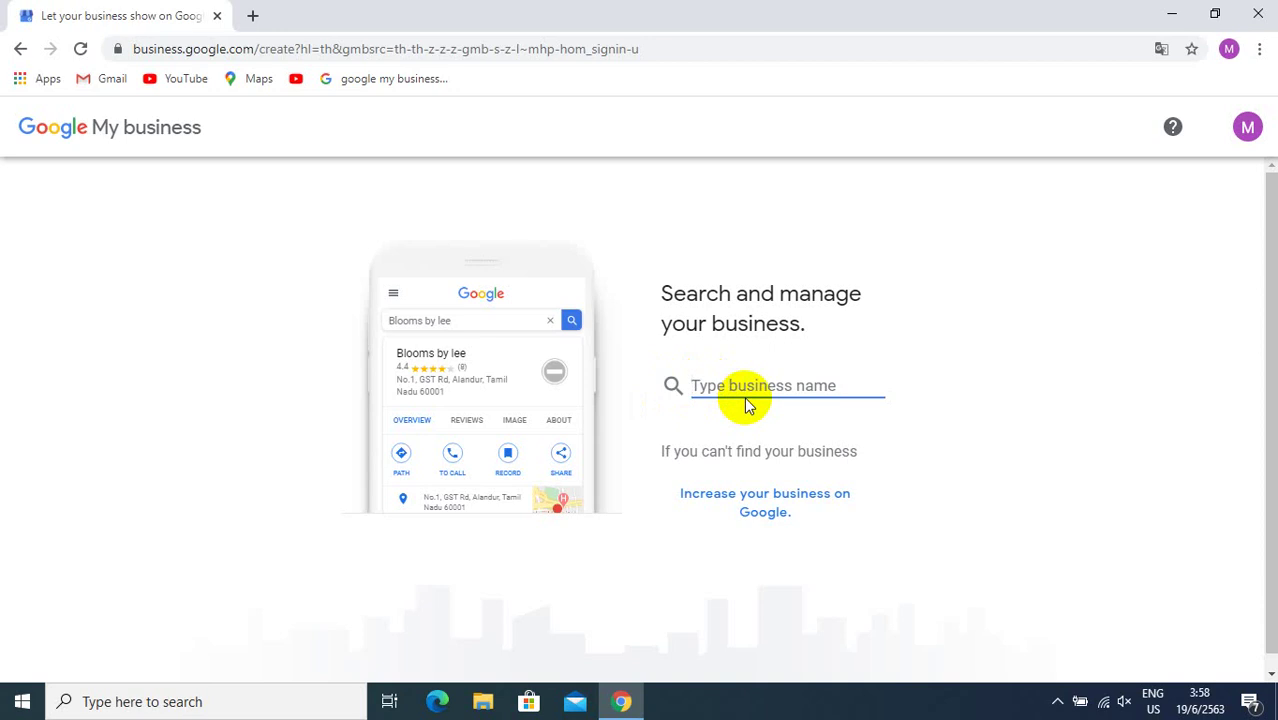
Build a new business named "MTC Computer" and accept it as the business name
{"action": "type", "text": "M"}
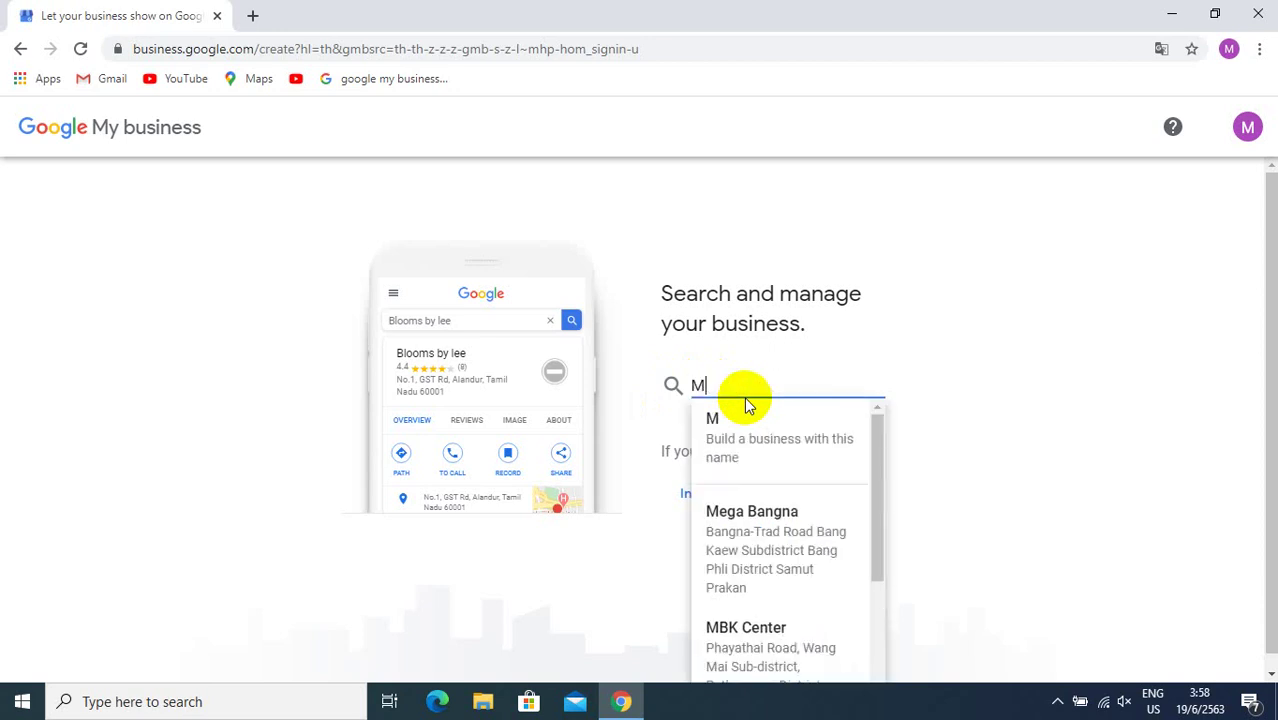
{"action": "type", "text": "TC "}
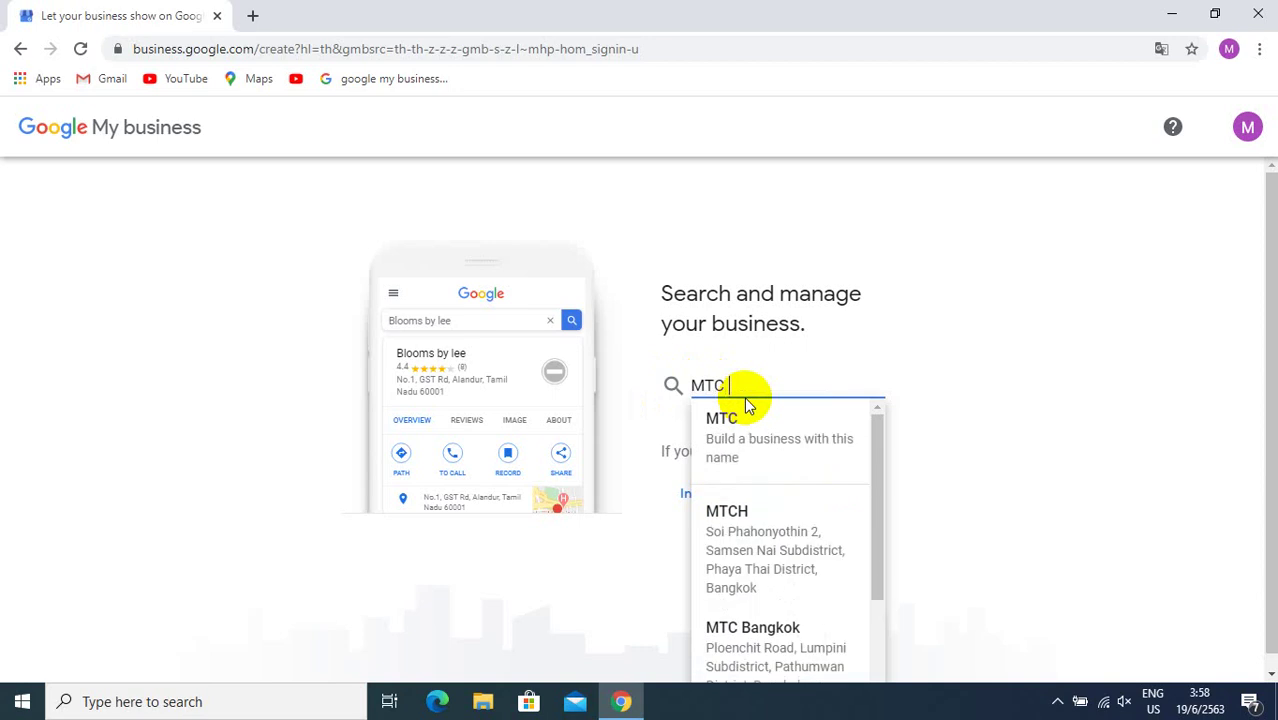
{"action": "type", "text": "Comp"}
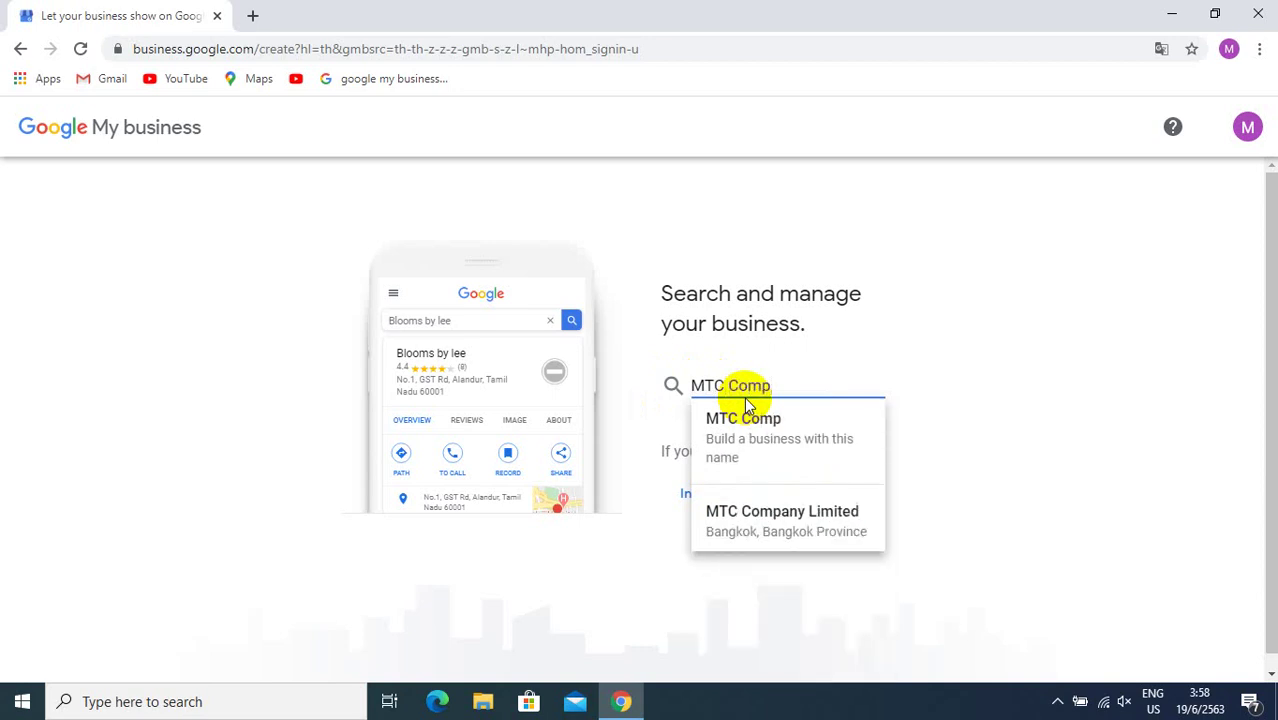
{"action": "type", "text": "utw"}
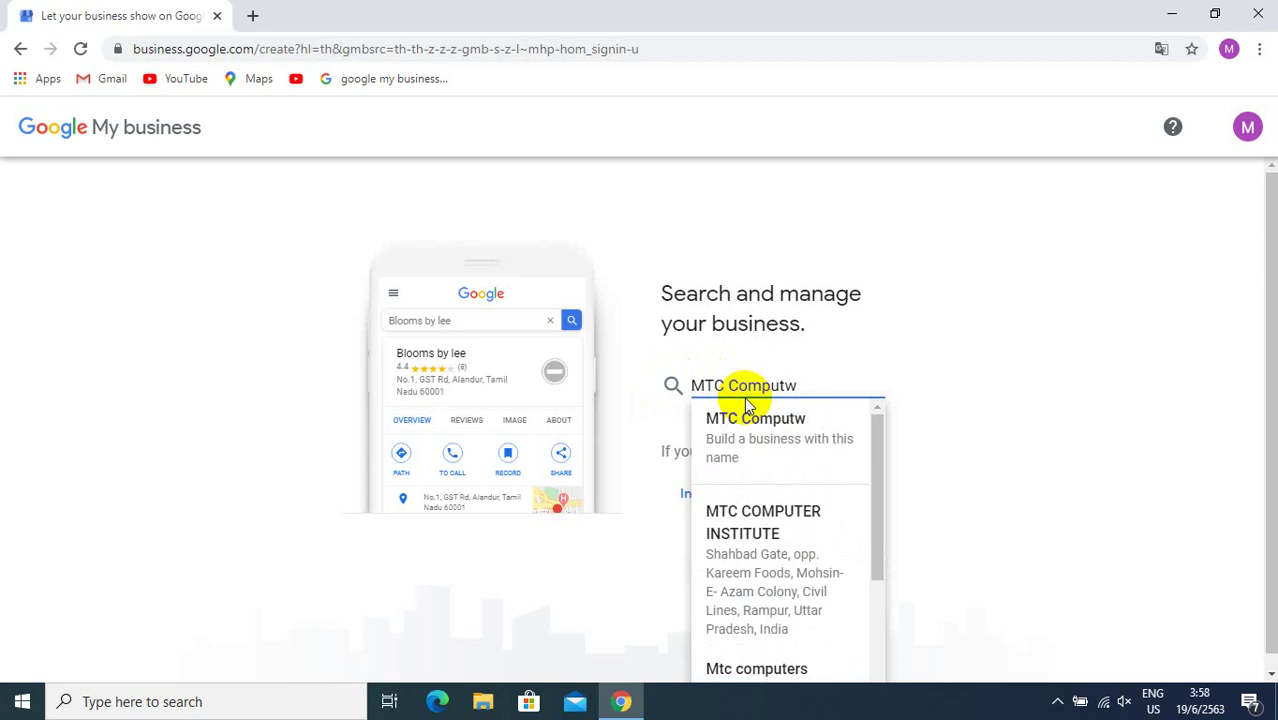
{"action": "type", "text": "eerer"}
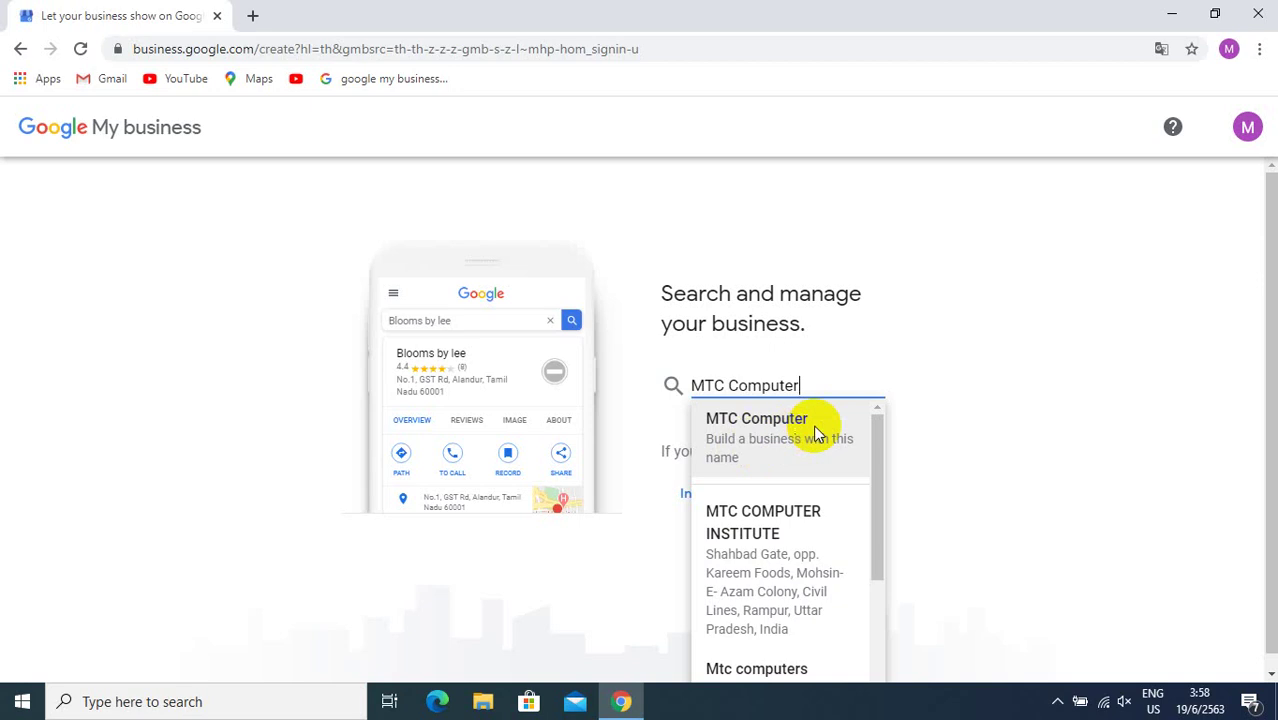
{"action": "left_click", "coordinate": [738, 424]}
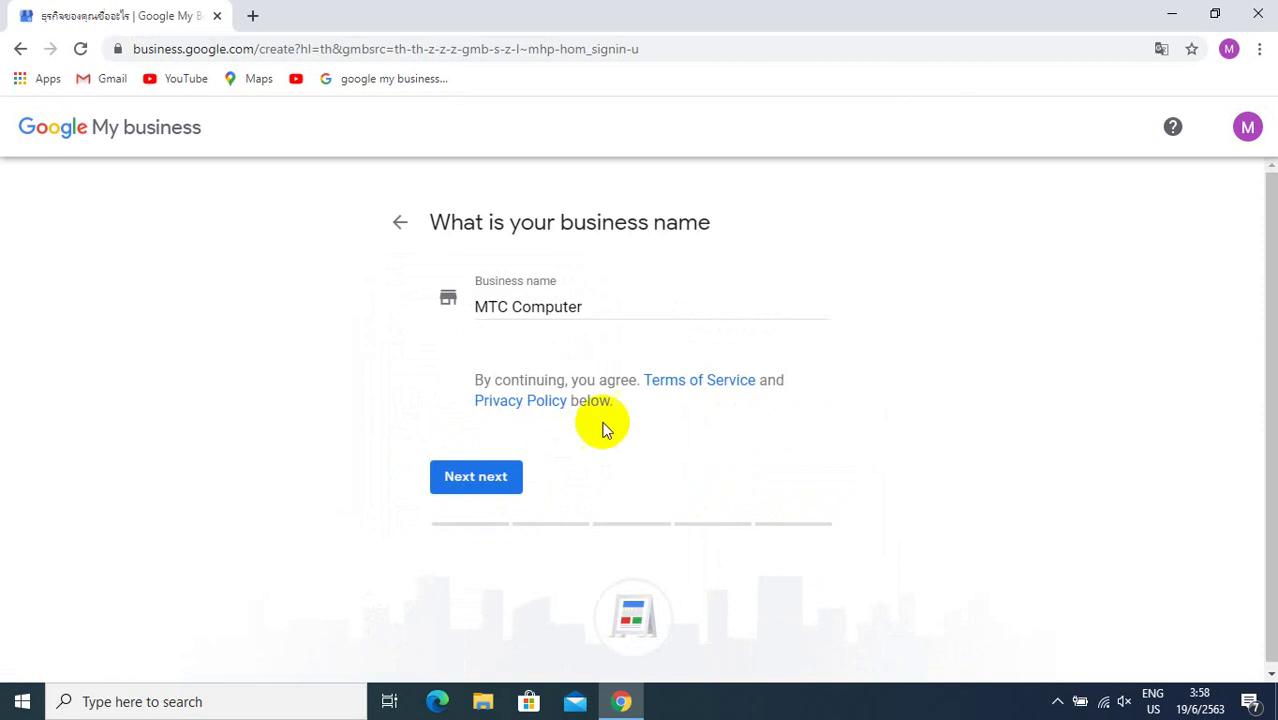
{"action": "left_click", "coordinate": [468, 477]}
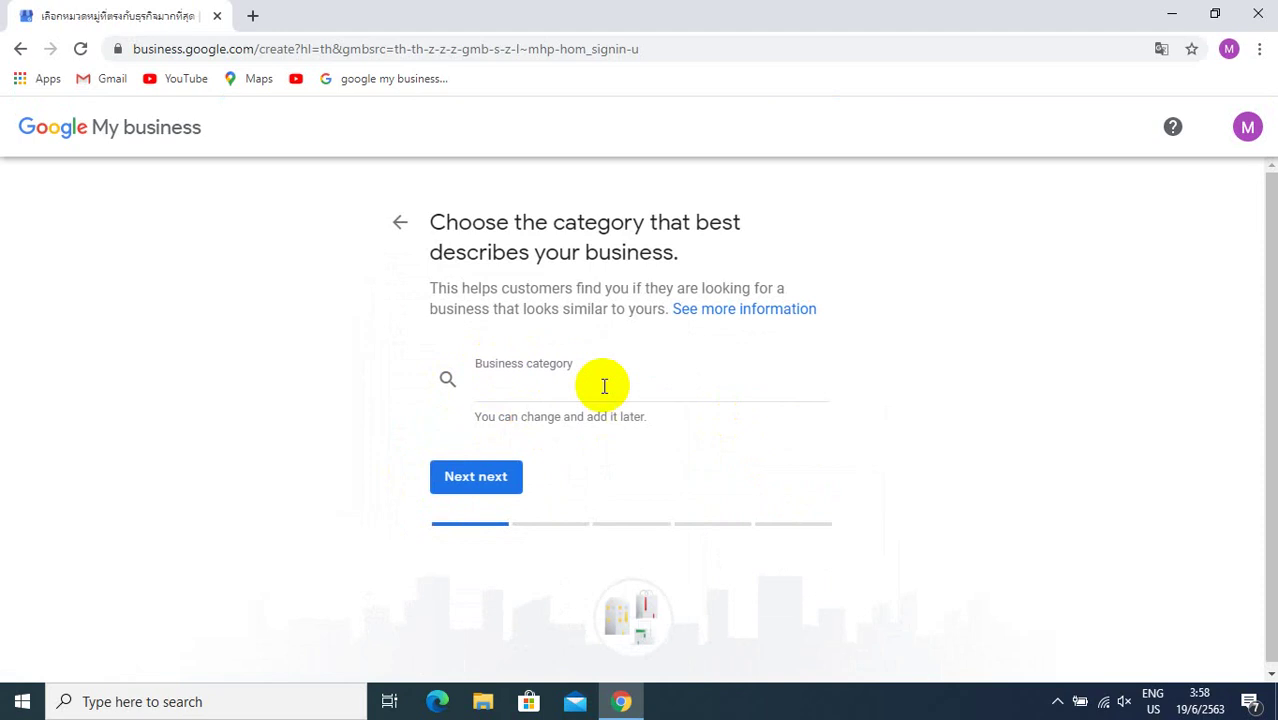
Set the business category to Computer networking center and choose Yes for adding a place that customers can visit
{"action": "left_click", "coordinate": [494, 391]}
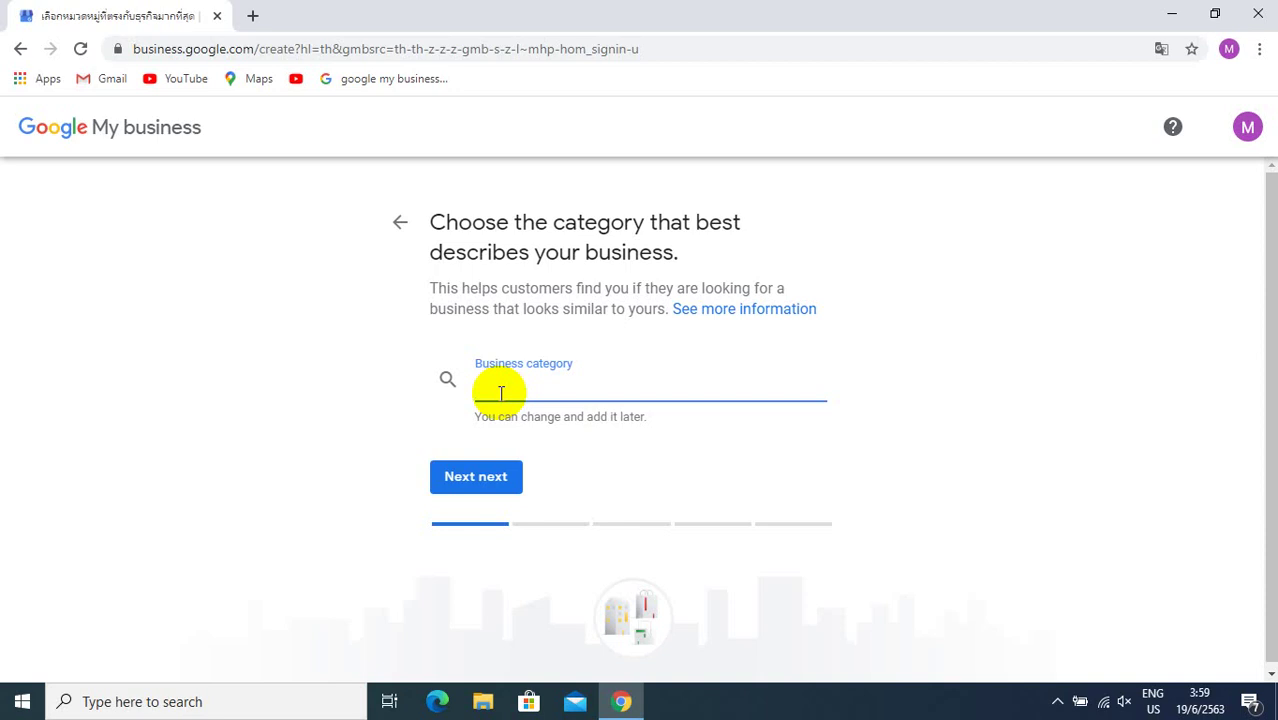
{"action": "type", "text": "c"}
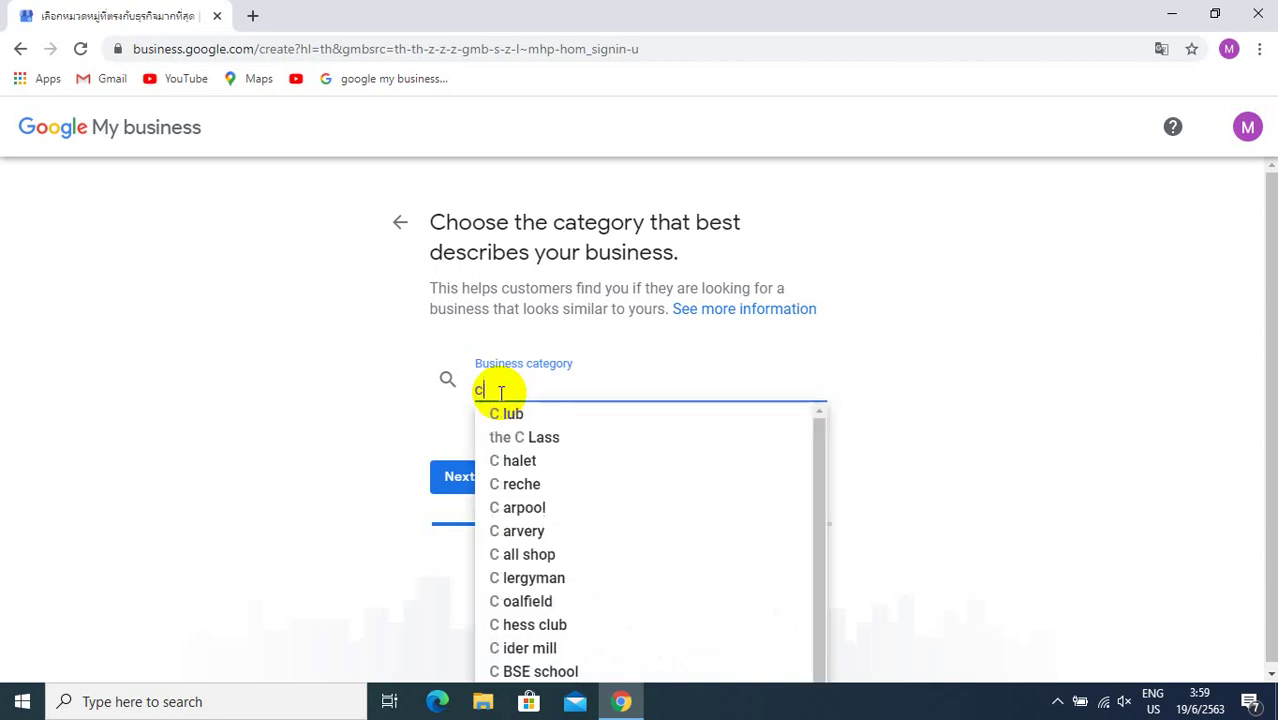
{"action": "type", "text": "omputer"}
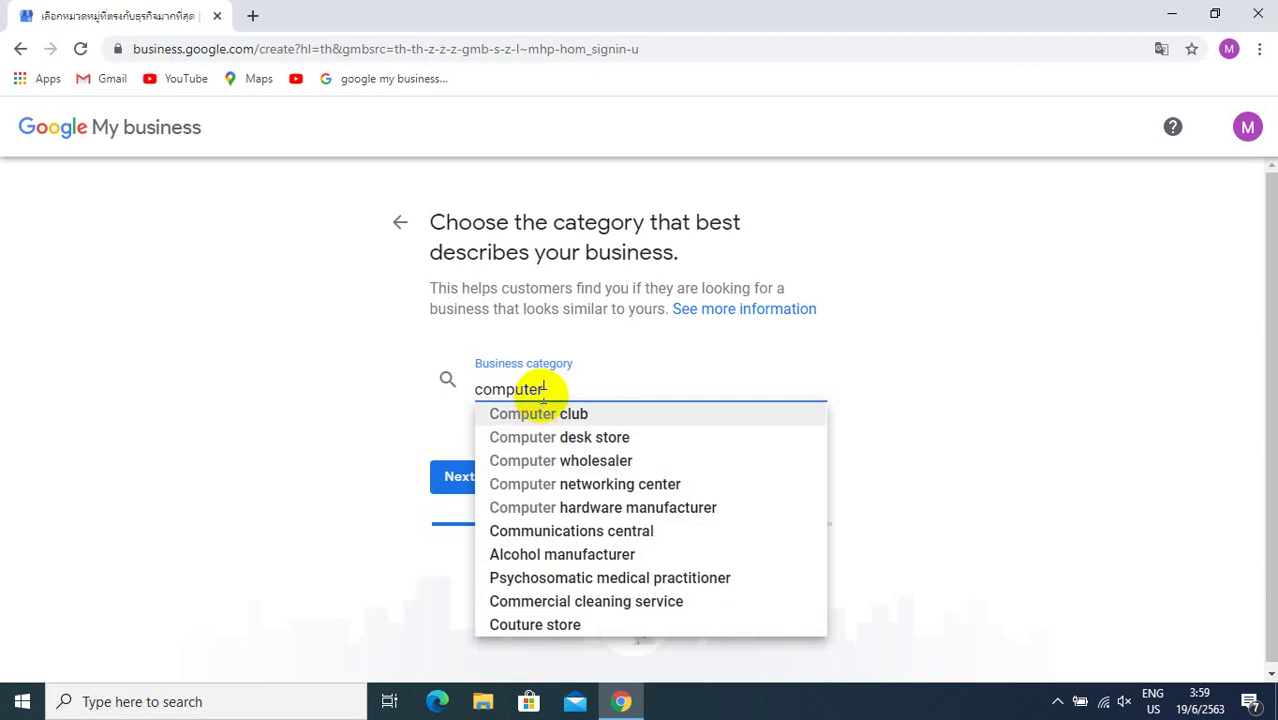
{"action": "left_click", "coordinate": [575, 492]}
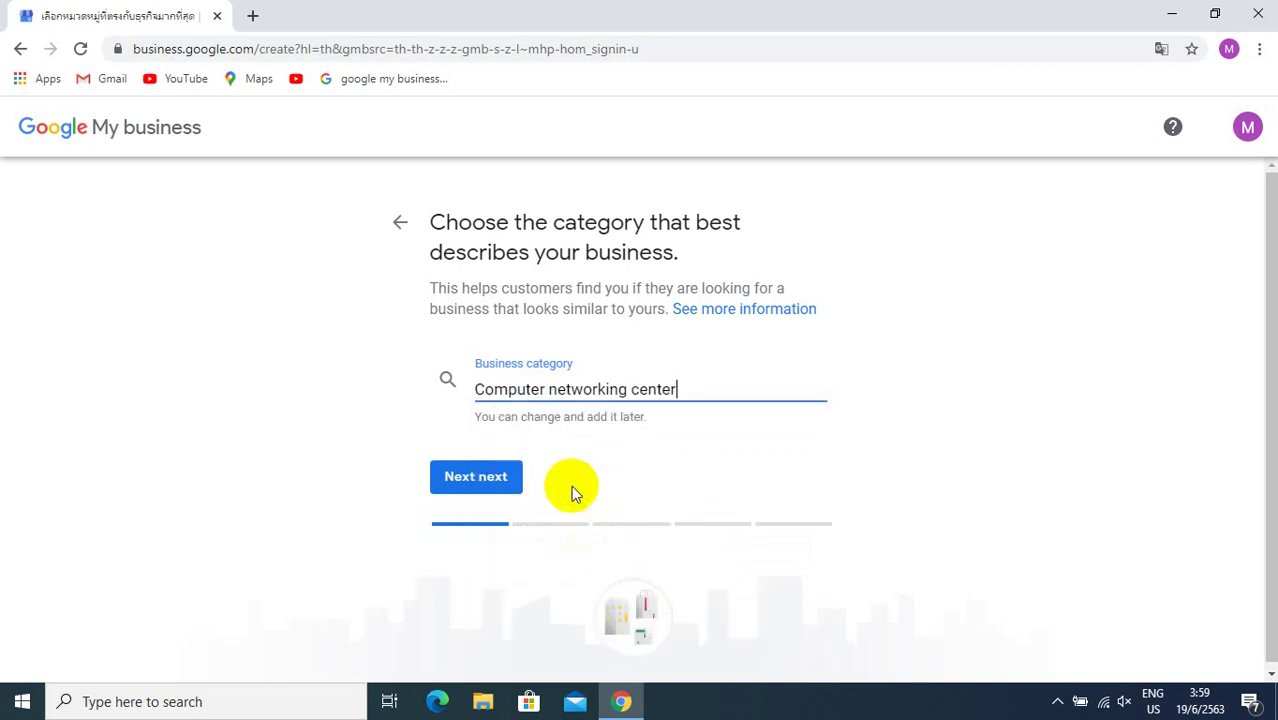
{"action": "left_click", "coordinate": [476, 477]}
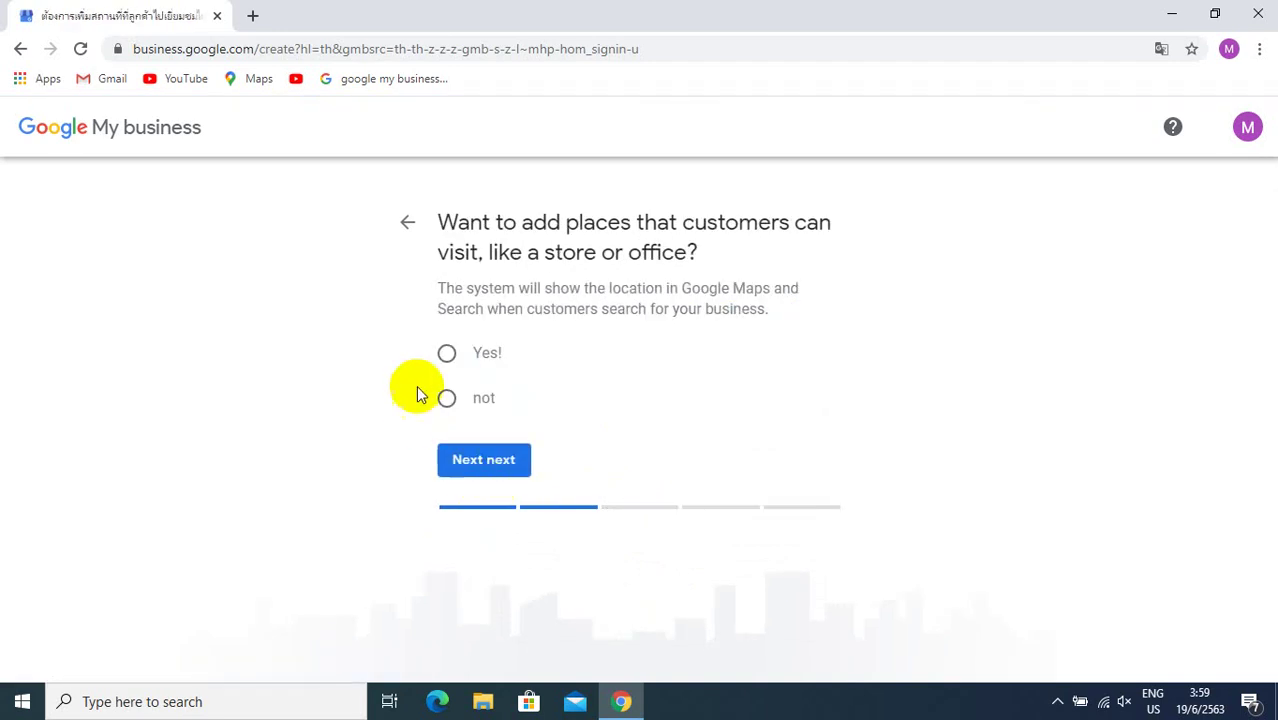
{"action": "left_click", "coordinate": [440, 358]}
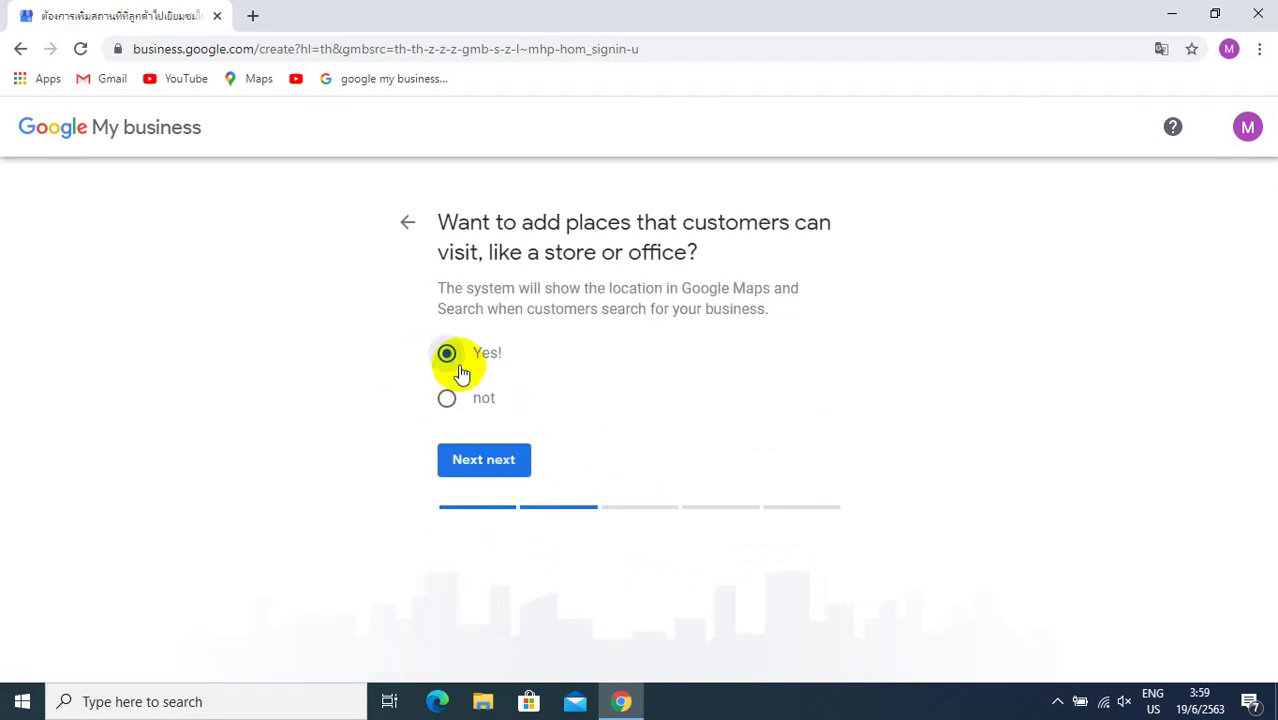
{"action": "left_click", "coordinate": [490, 460]}
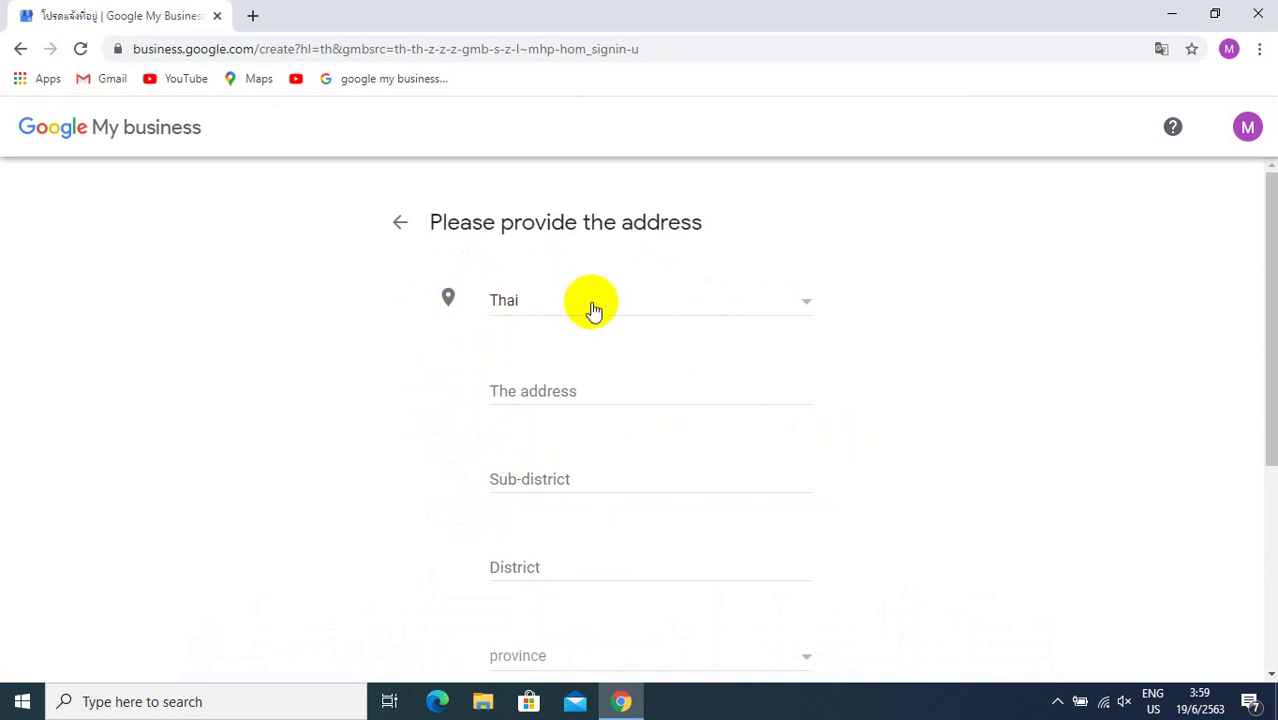
{"action": "left_click", "coordinate": [800, 302]}
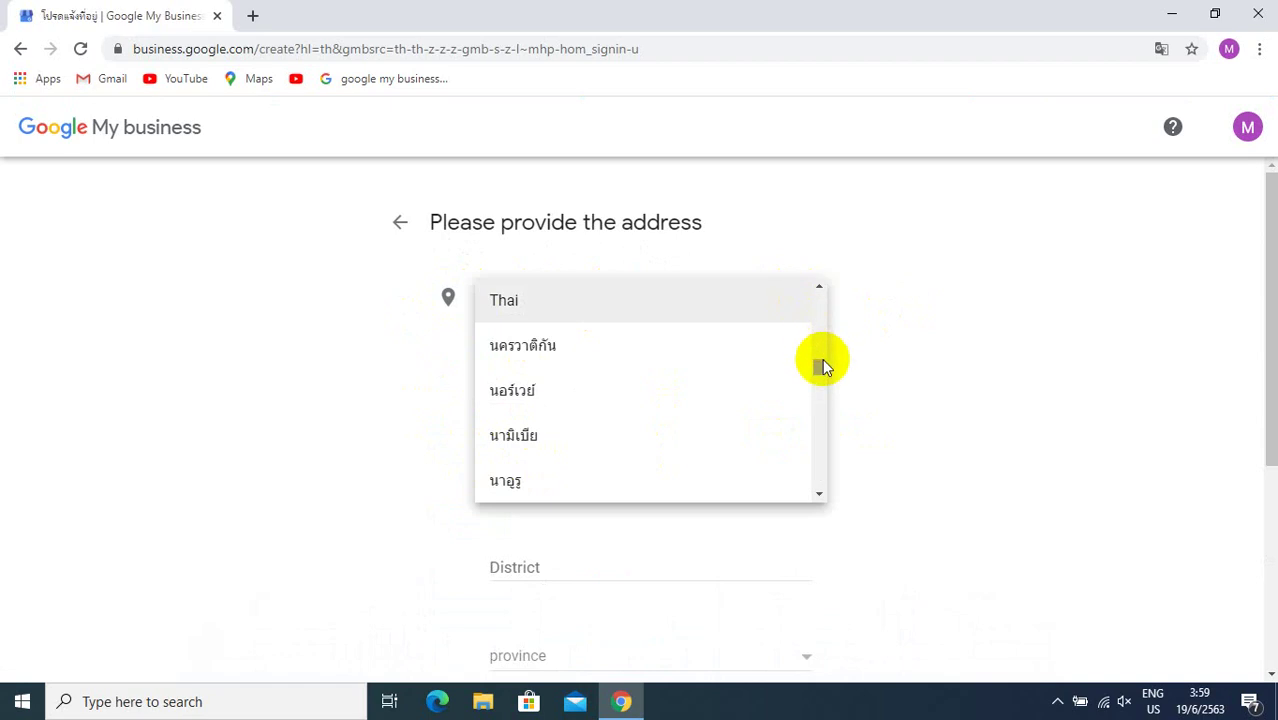
{"action": "left_click_drag", "start_coordinate": [823, 364], "coordinate": [822, 356]}
{"action": "scroll", "coordinate": [823, 360], "scroll_direction": "up", "scroll_amount": 3}
{"action": "scroll", "coordinate": [822, 362], "scroll_direction": "down", "scroll_amount": 3}
{"action": "left_click", "coordinate": [893, 280]}
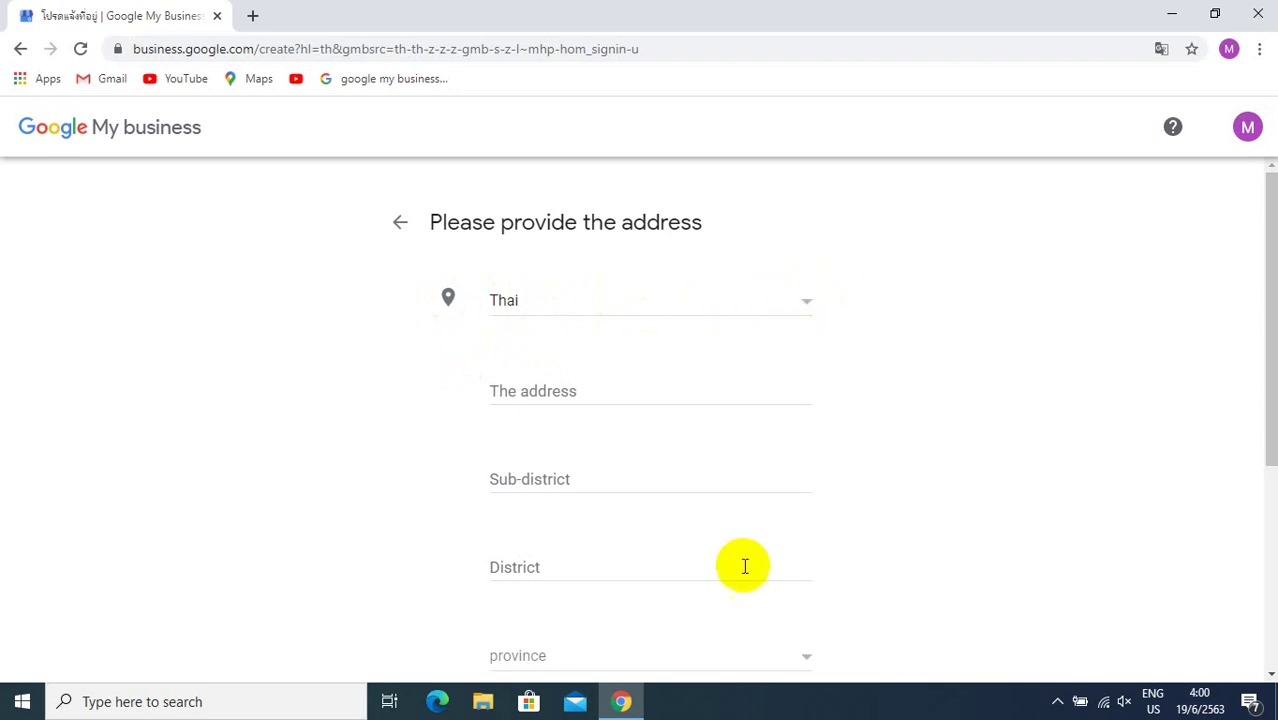
Browse the list of available countries in the address form, keeping Thai as the selected country
{"action": "left_click", "coordinate": [807, 306]}
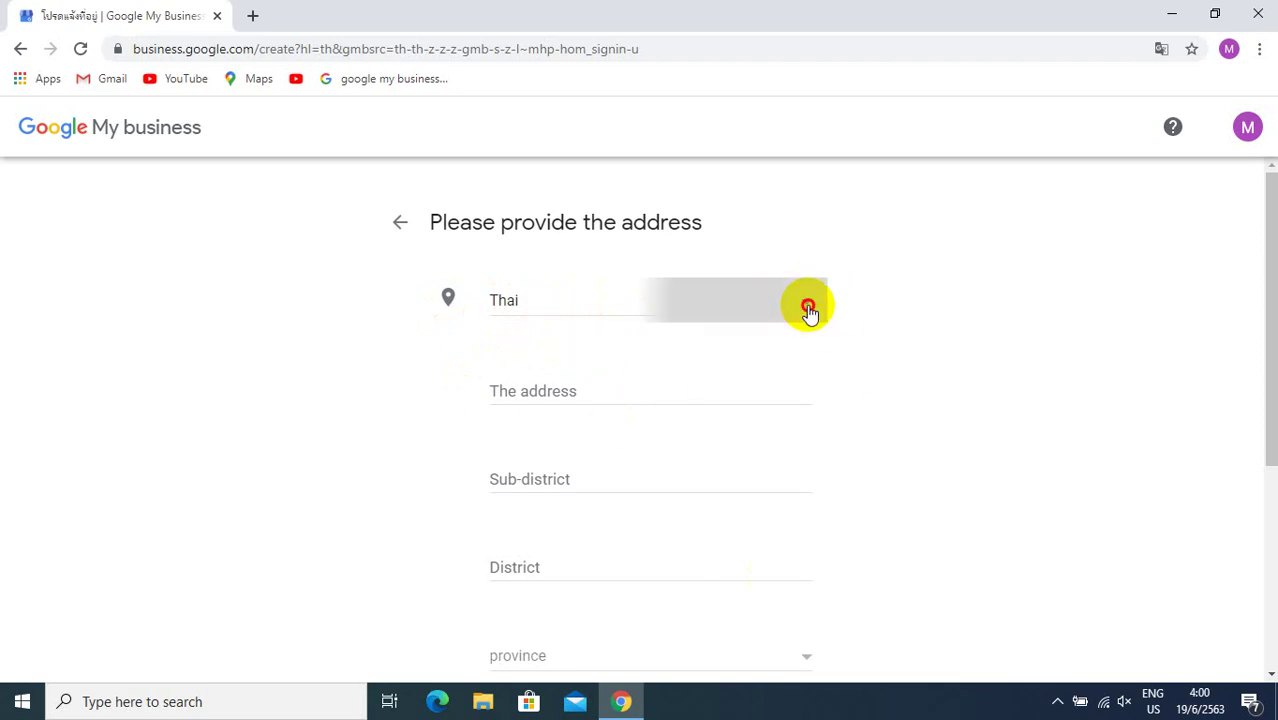
{"action": "left_click", "coordinate": [667, 317]}
{"action": "scroll", "coordinate": [648, 340], "scroll_direction": "down", "scroll_amount": 5}
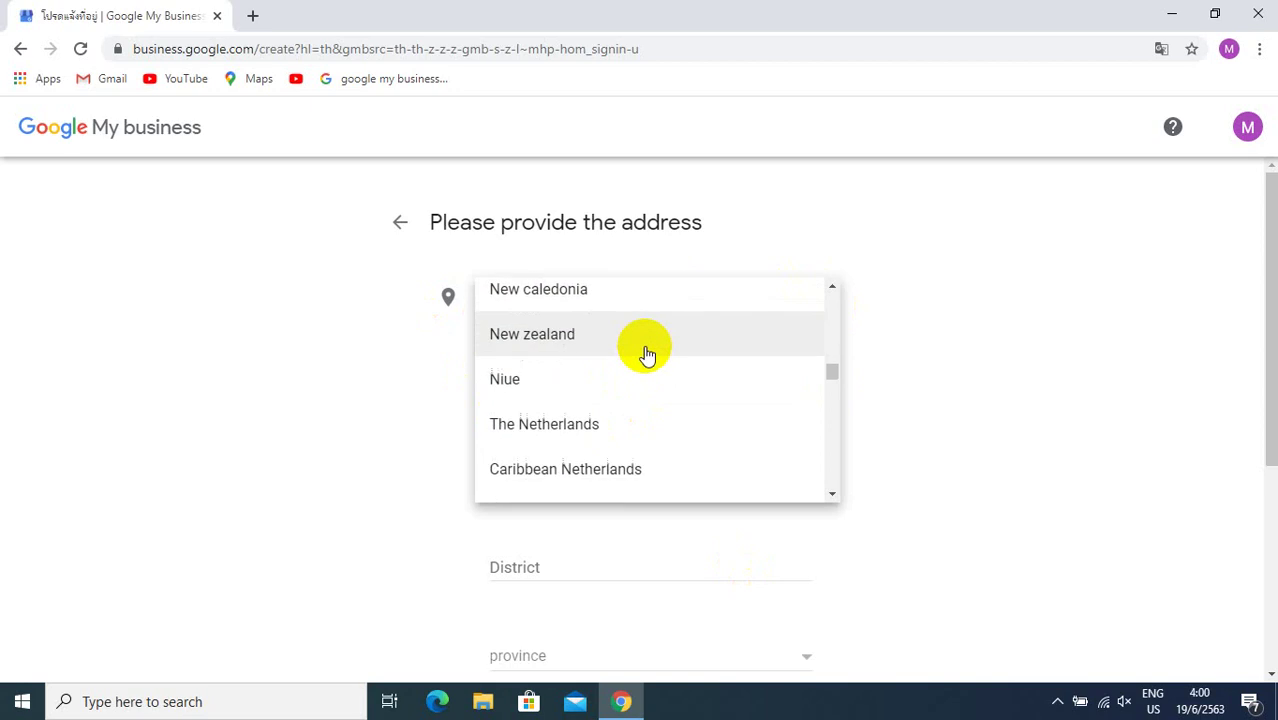
{"action": "scroll", "coordinate": [655, 358], "scroll_direction": "down", "scroll_amount": 3}
{"action": "scroll", "coordinate": [655, 358], "scroll_direction": "up", "scroll_amount": 1}
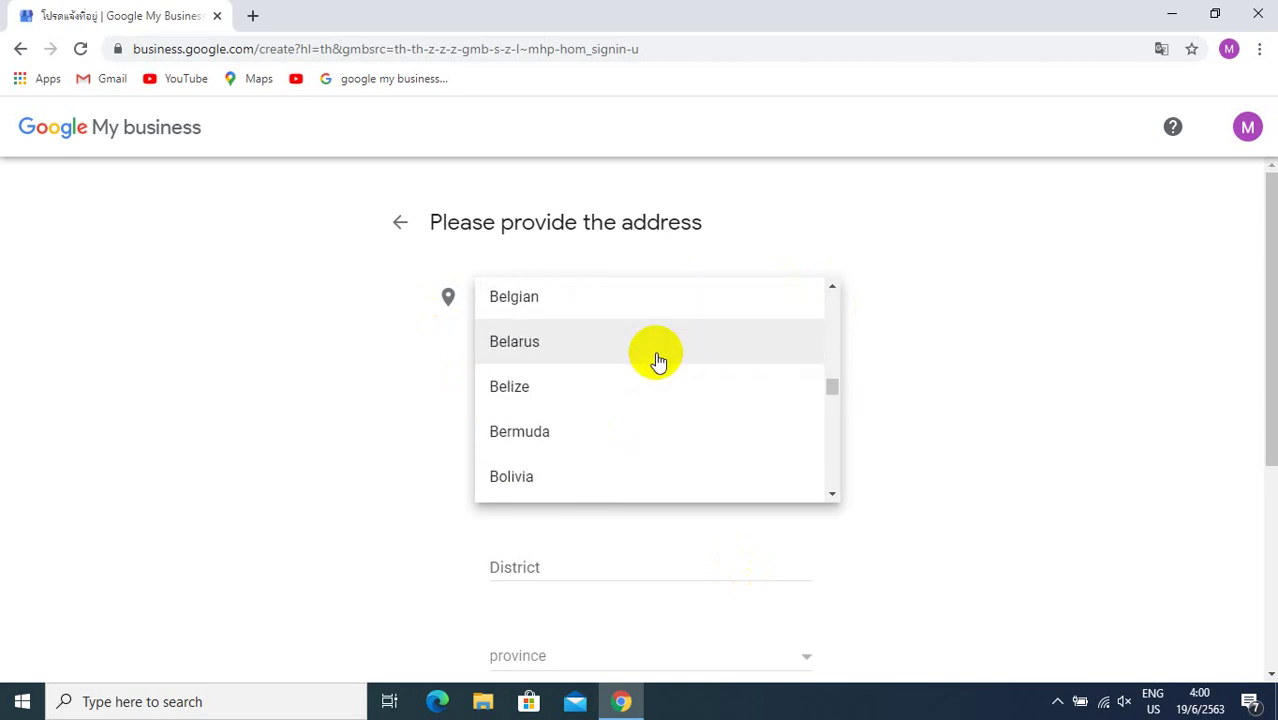
{"action": "scroll", "coordinate": [659, 362], "scroll_direction": "down", "scroll_amount": 2}
{"action": "scroll", "coordinate": [659, 362], "scroll_direction": "up", "scroll_amount": 2}
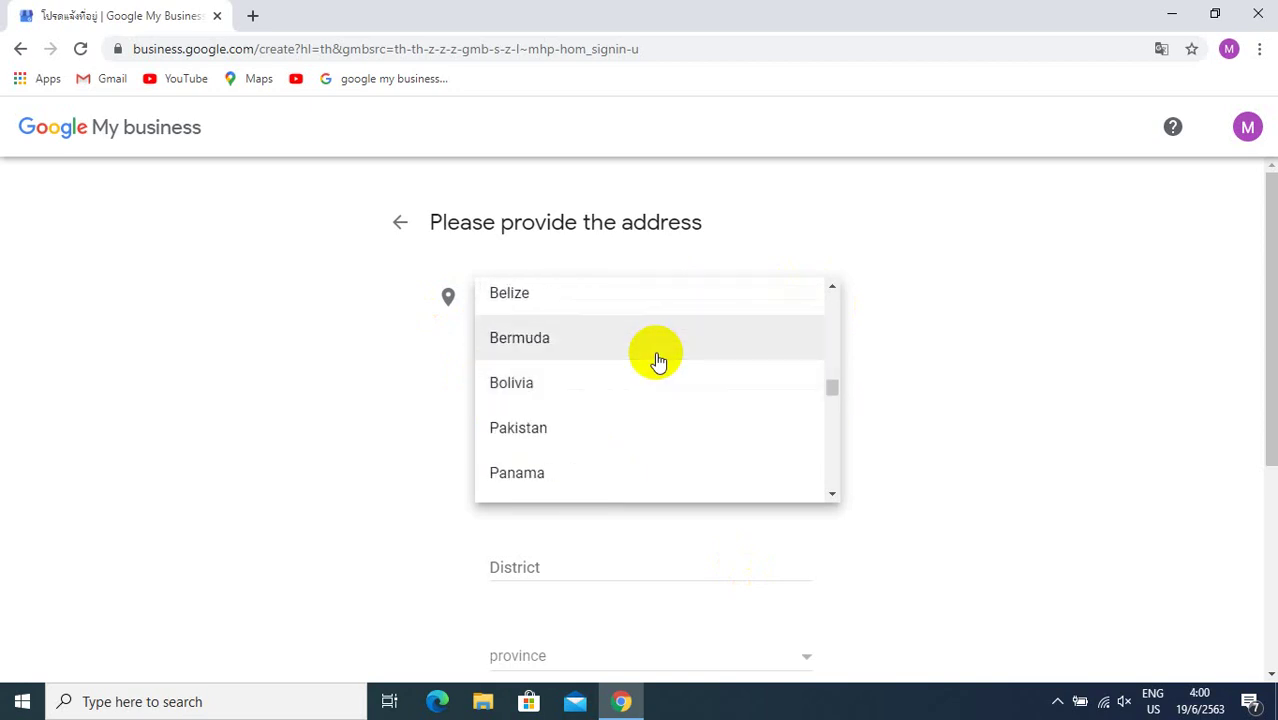
{"action": "scroll", "coordinate": [659, 362], "scroll_direction": "down", "scroll_amount": 8}
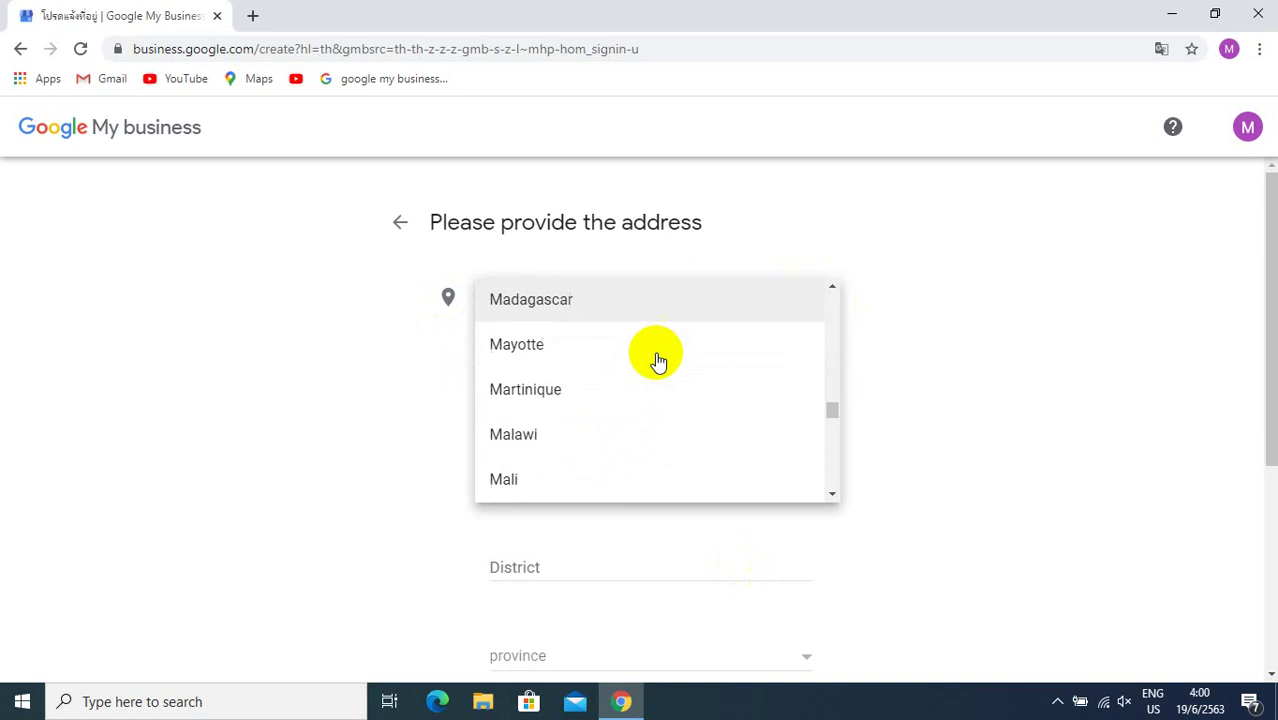
{"action": "scroll", "coordinate": [650, 365], "scroll_direction": "down", "scroll_amount": 2}
{"action": "scroll", "coordinate": [613, 399], "scroll_direction": "down", "scroll_amount": 2}
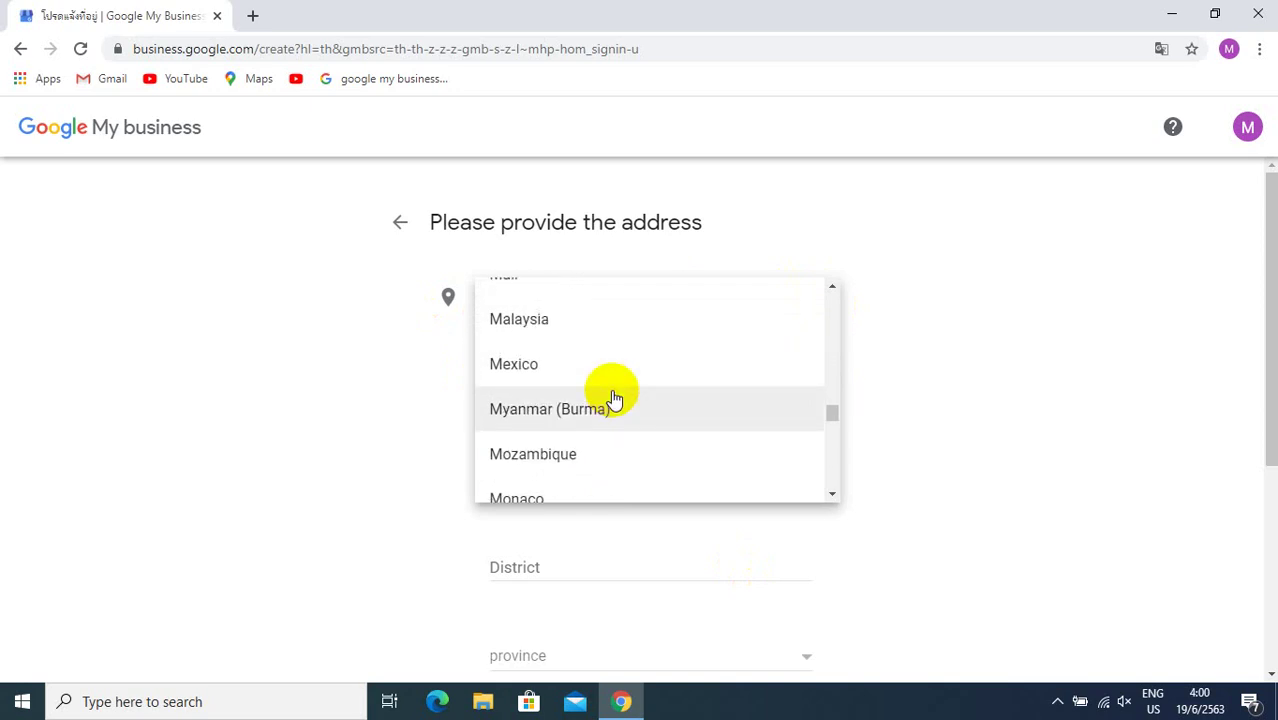
{"action": "scroll", "coordinate": [613, 399], "scroll_direction": "up", "scroll_amount": 1}
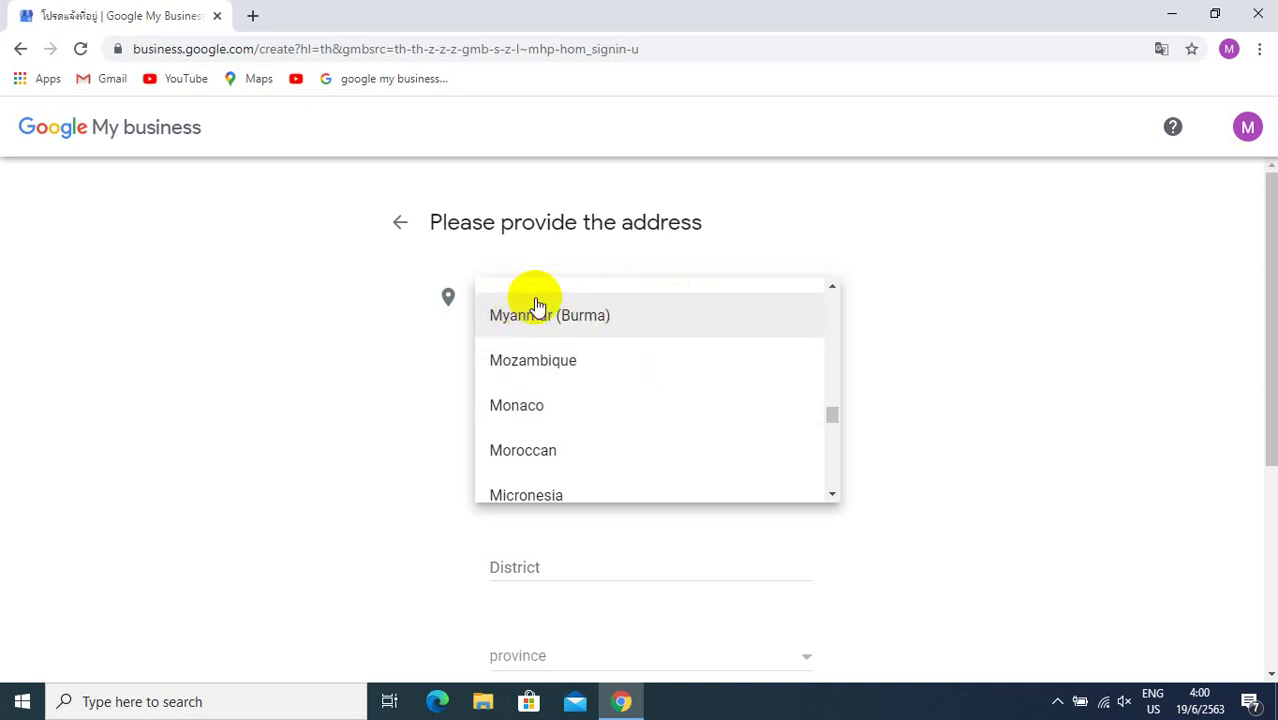
{"action": "left_click", "coordinate": [385, 294]}
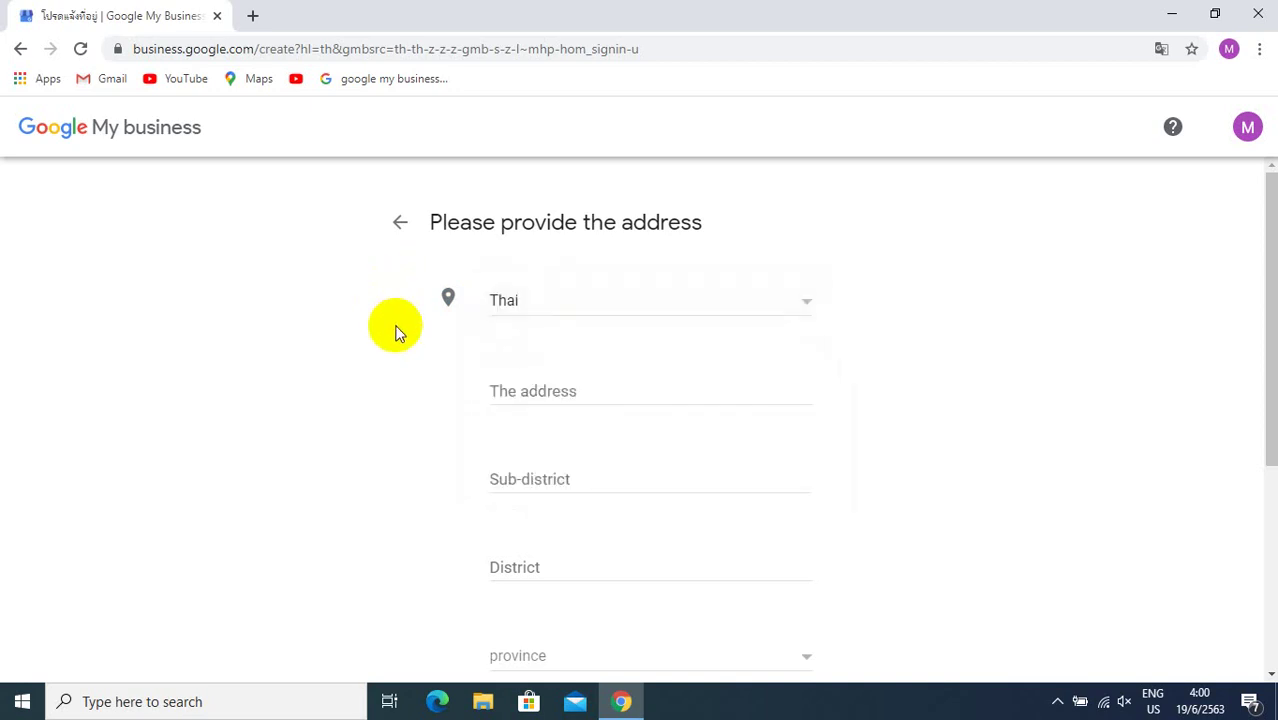
Enter "Mahachai" as the address line of the business
{"action": "left_click", "coordinate": [530, 391]}
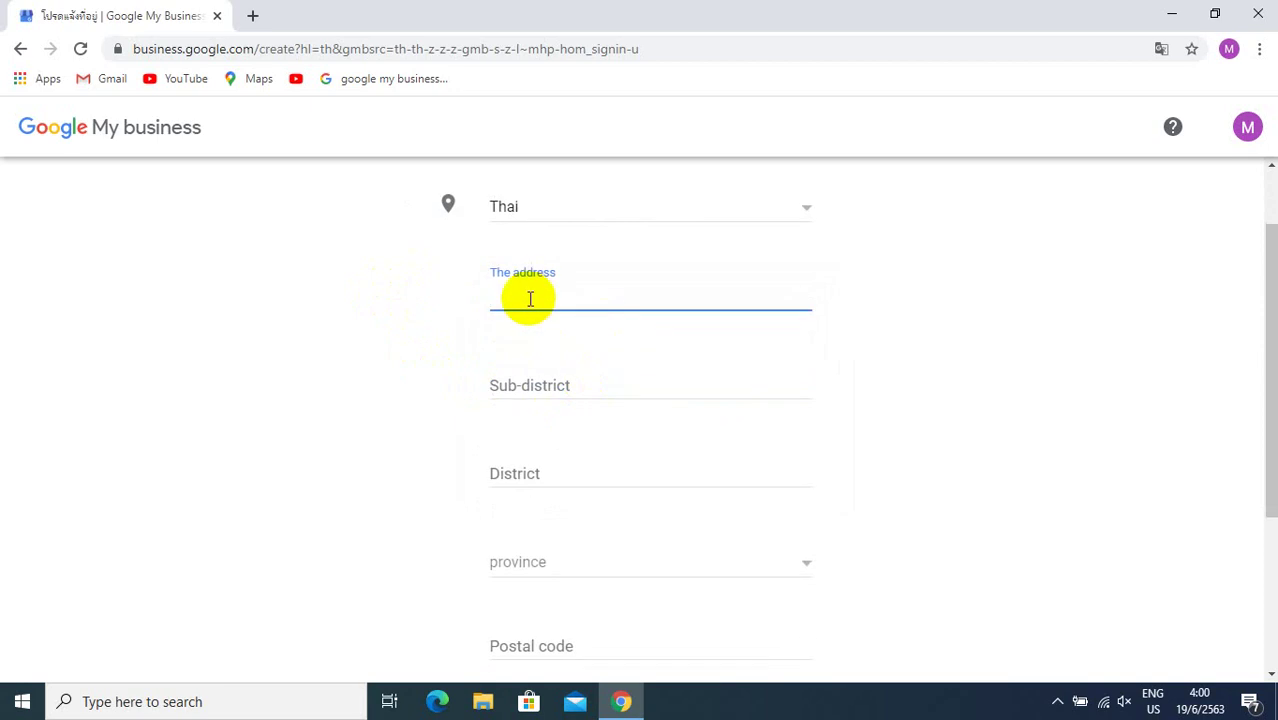
{"action": "scroll", "coordinate": [528, 300], "scroll_direction": "up", "scroll_amount": 1}
{"action": "left_click", "coordinate": [534, 399]}
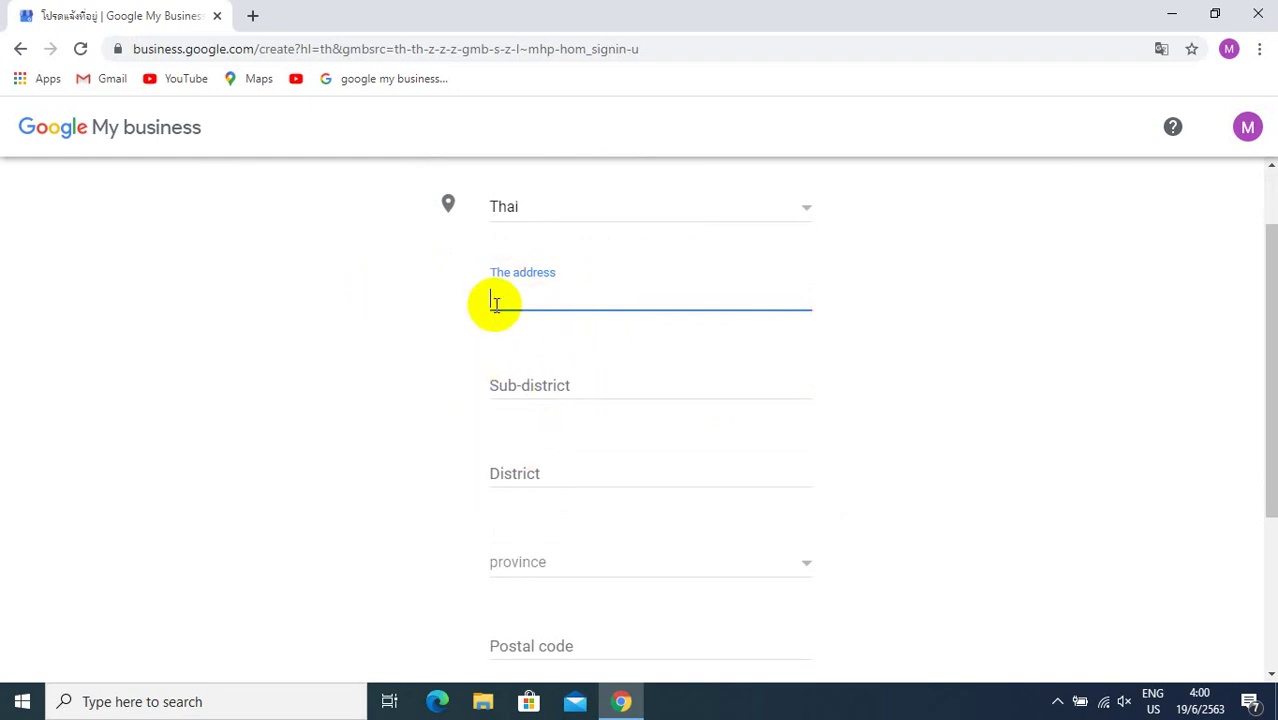
{"action": "scroll", "coordinate": [528, 318], "scroll_direction": "down", "scroll_amount": 1}
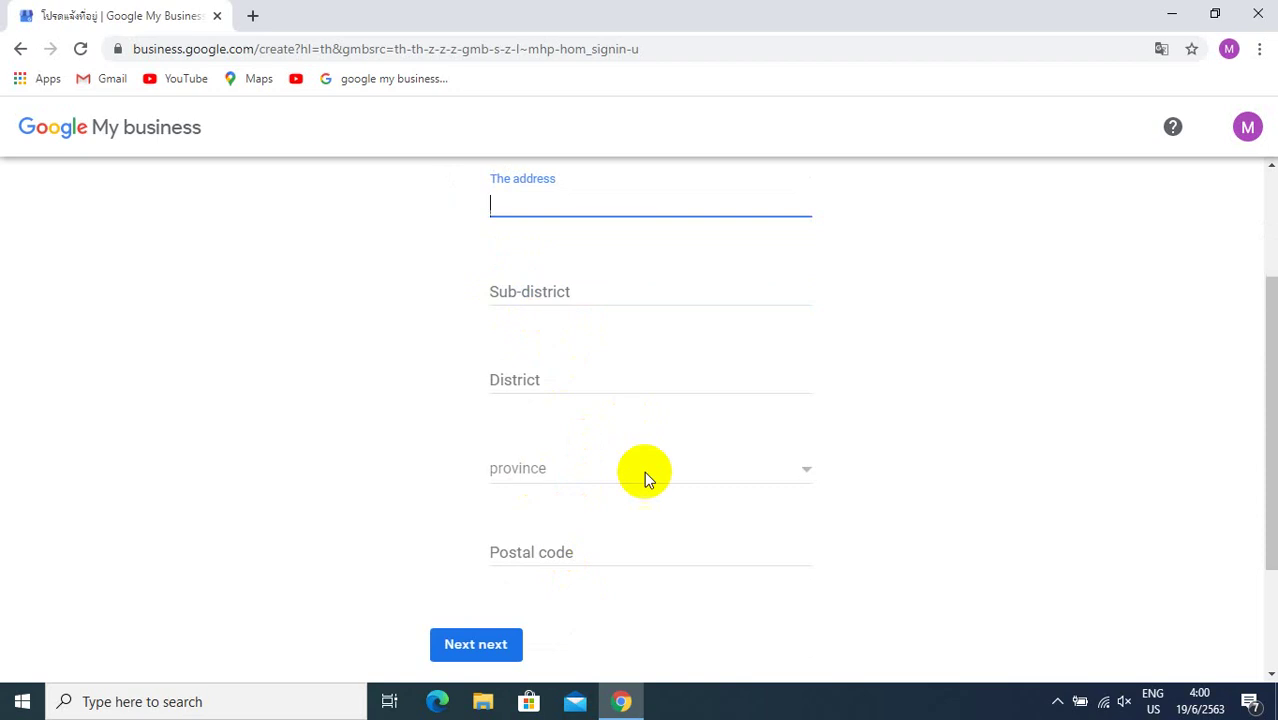
{"action": "scroll", "coordinate": [520, 360], "scroll_direction": "up", "scroll_amount": 1}
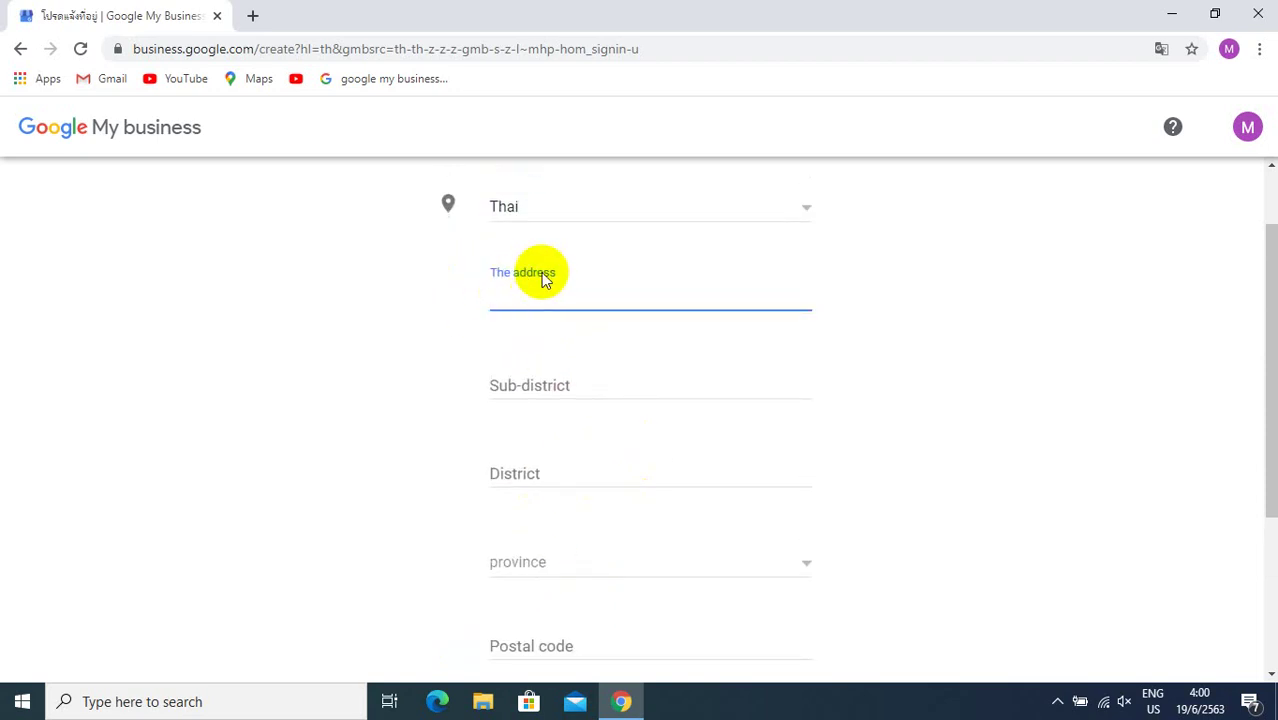
{"action": "type", "text": "M"}
{"action": "type", "text": "hha"}
{"action": "key", "text": "BackSpace"}
{"action": "key", "text": "BackSpace"}
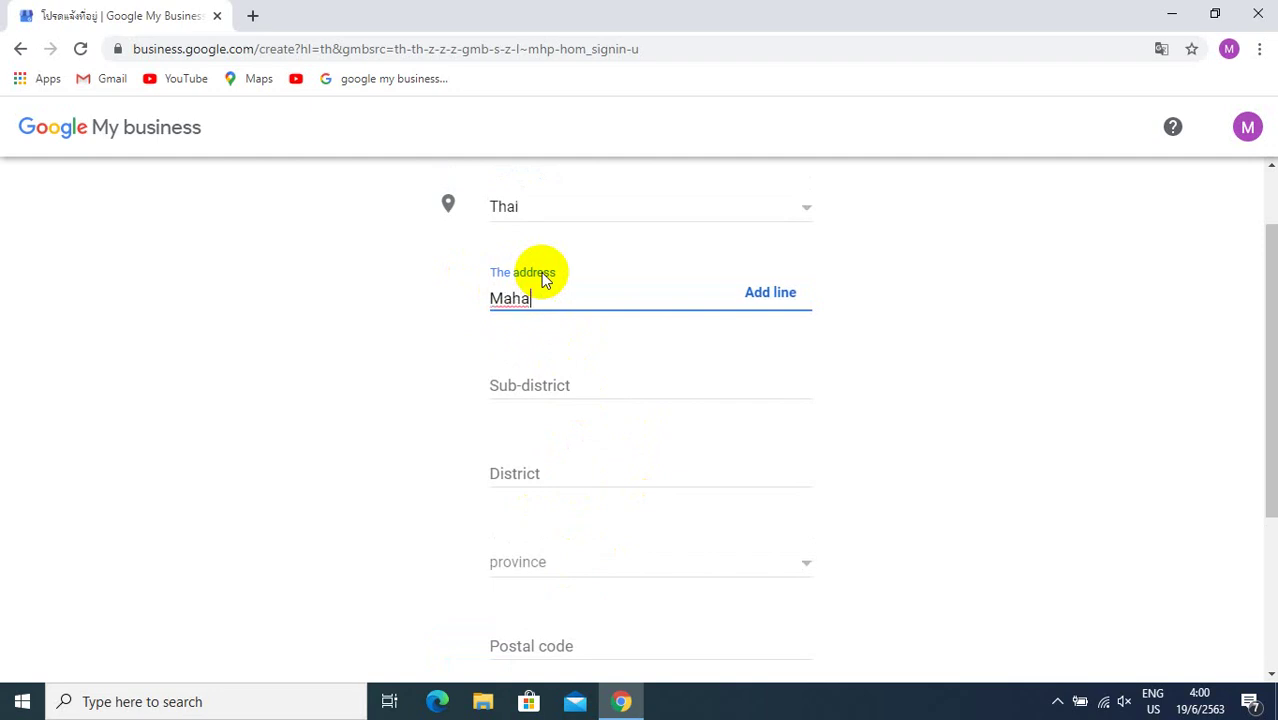
{"action": "type", "text": "chai"}
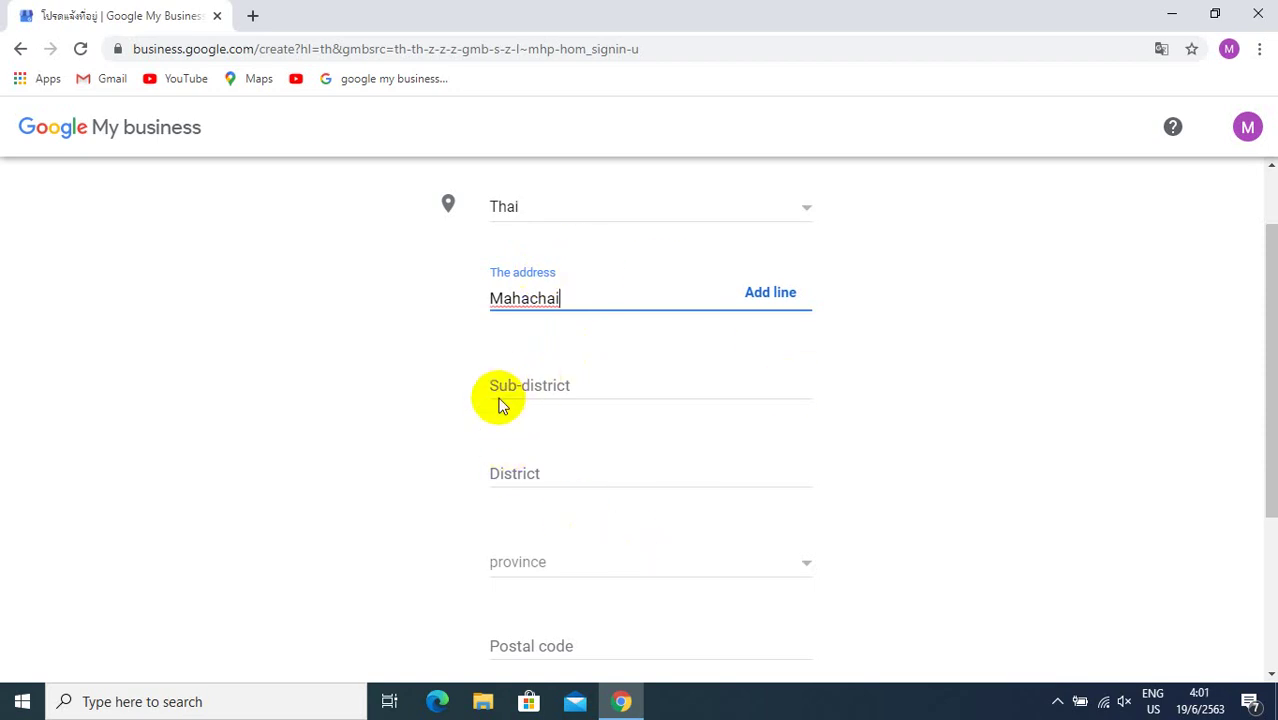
Look over the remaining address fields and try to submit the form with only the address line filled in
{"action": "left_click", "coordinate": [535, 390]}
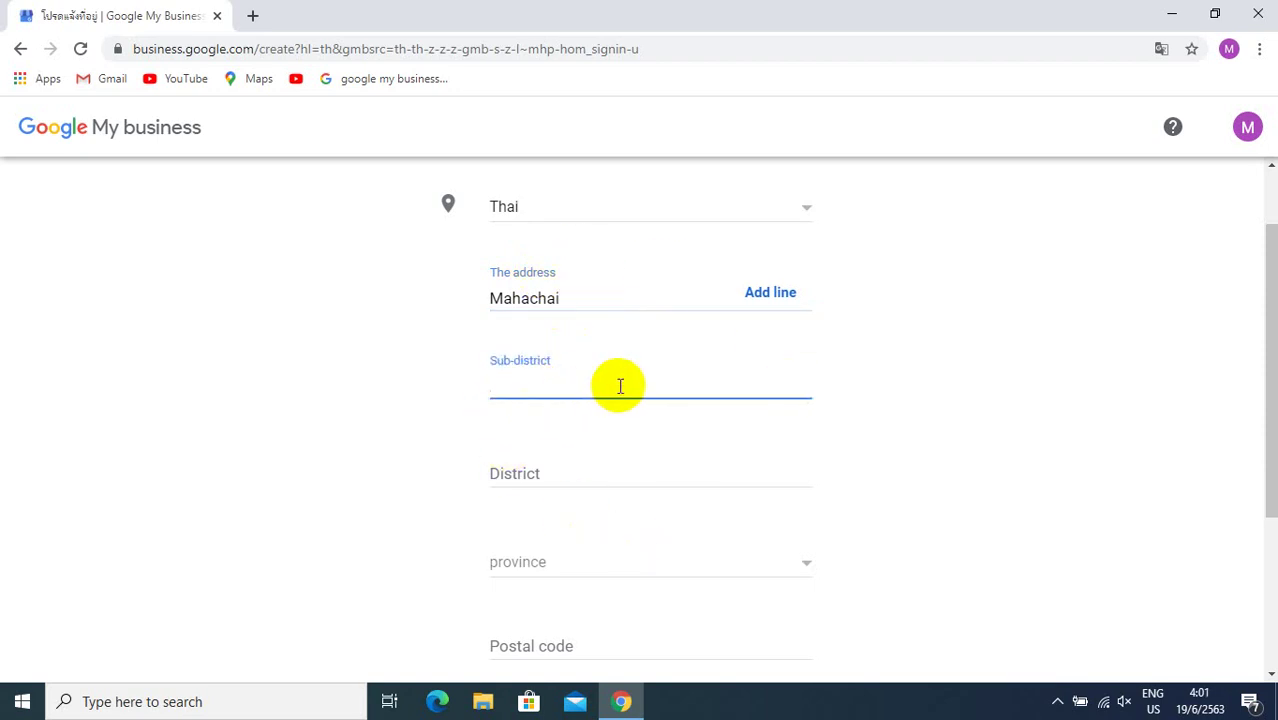
{"action": "scroll", "coordinate": [628, 376], "scroll_direction": "down", "scroll_amount": 2}
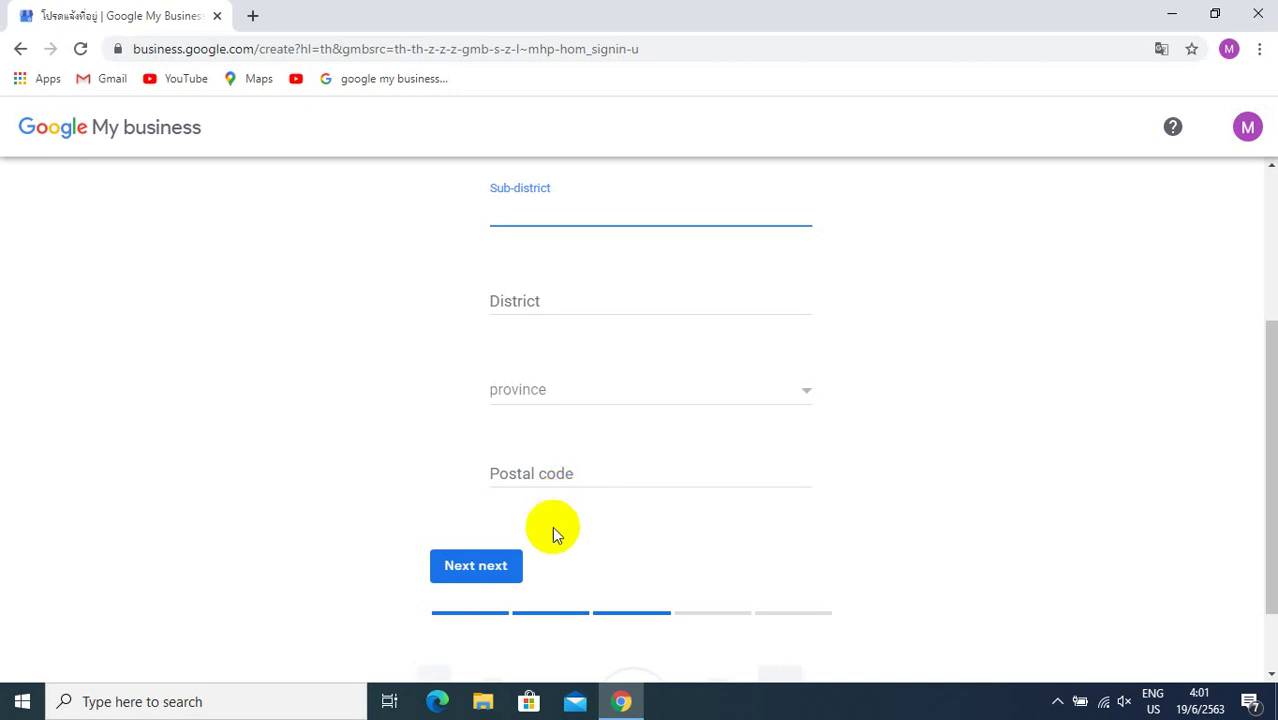
{"action": "scroll", "coordinate": [563, 327], "scroll_direction": "up", "scroll_amount": 1}
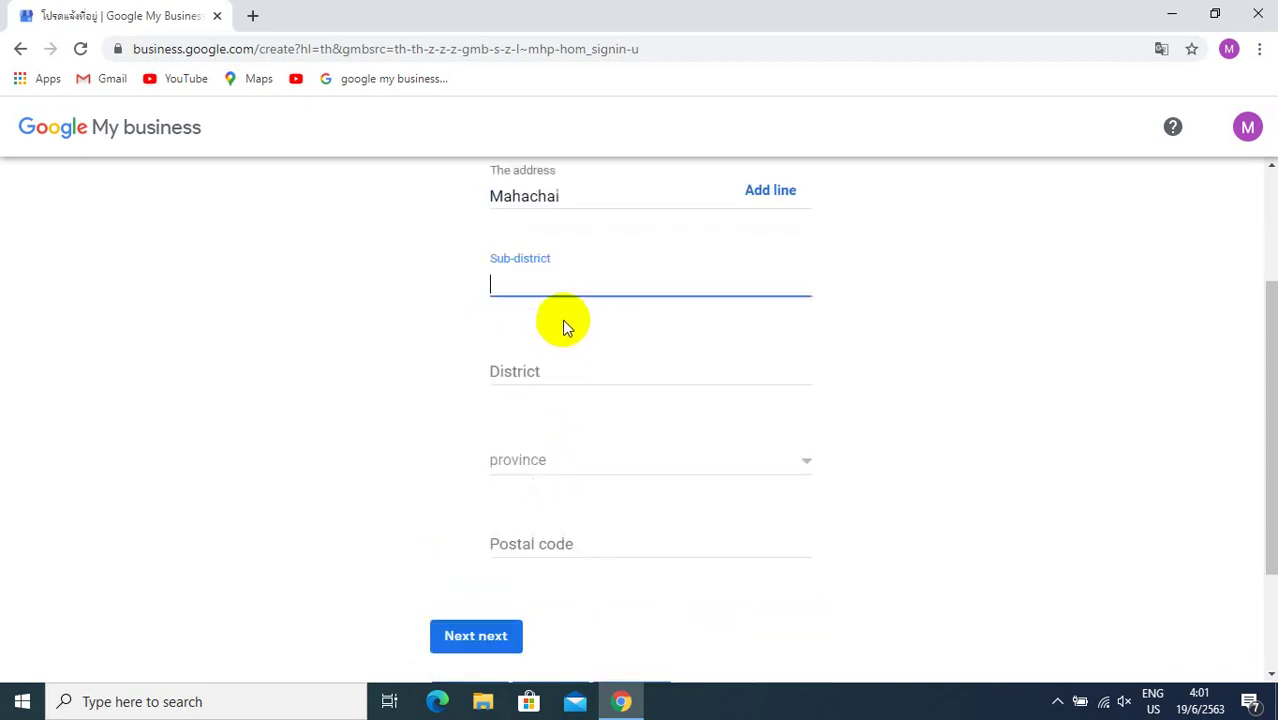
{"action": "scroll", "coordinate": [563, 327], "scroll_direction": "up", "scroll_amount": 1}
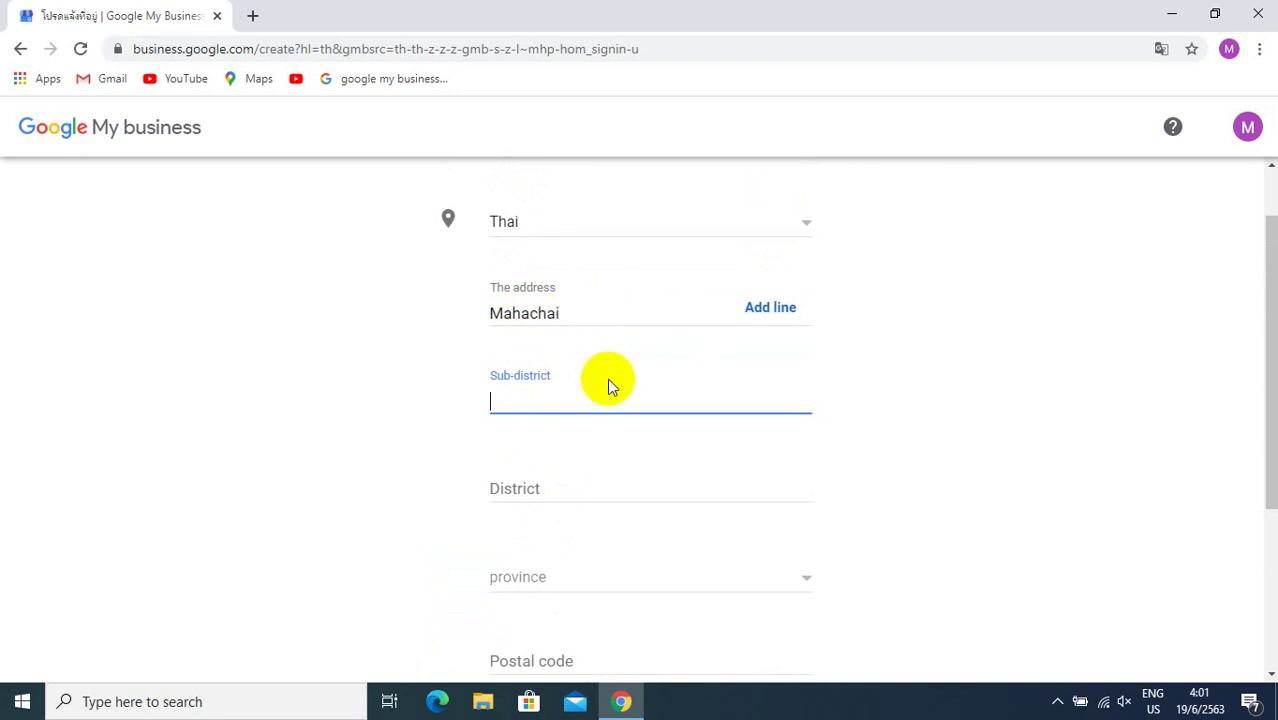
{"action": "scroll", "coordinate": [640, 370], "scroll_direction": "down", "scroll_amount": 3}
{"action": "scroll", "coordinate": [491, 294], "scroll_direction": "up", "scroll_amount": 2}
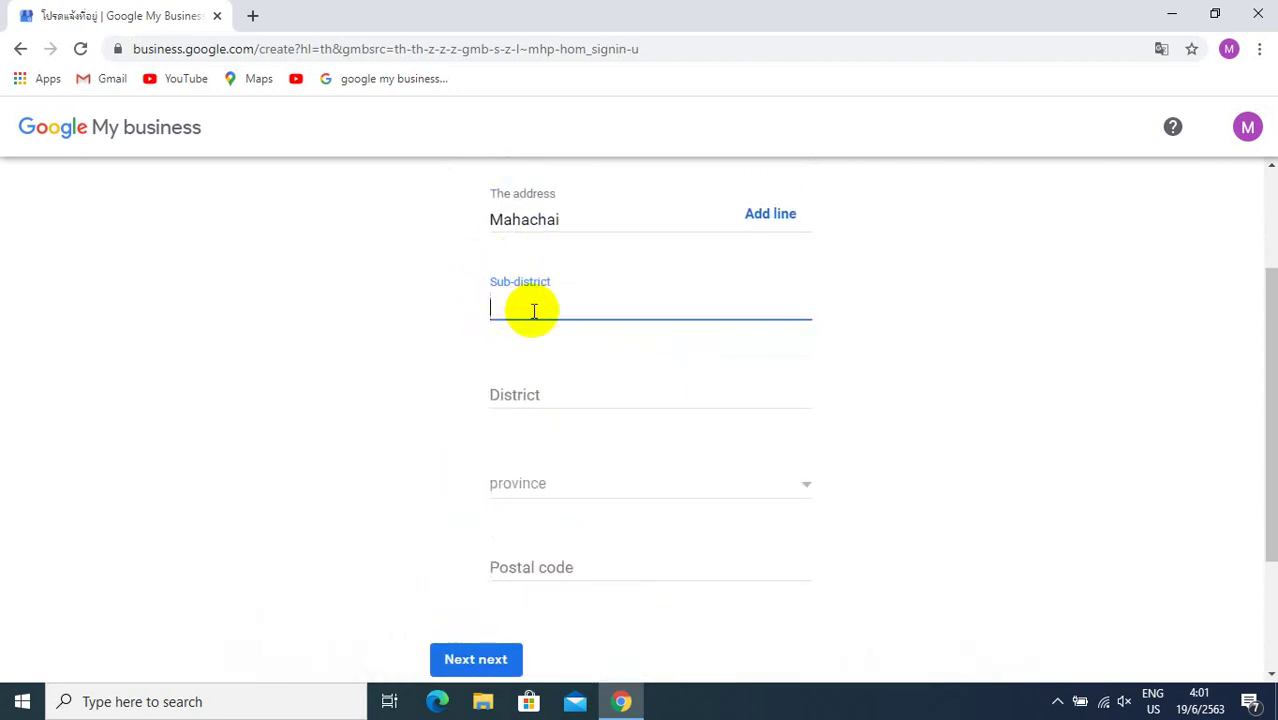
{"action": "scroll", "coordinate": [518, 327], "scroll_direction": "down", "scroll_amount": 1}
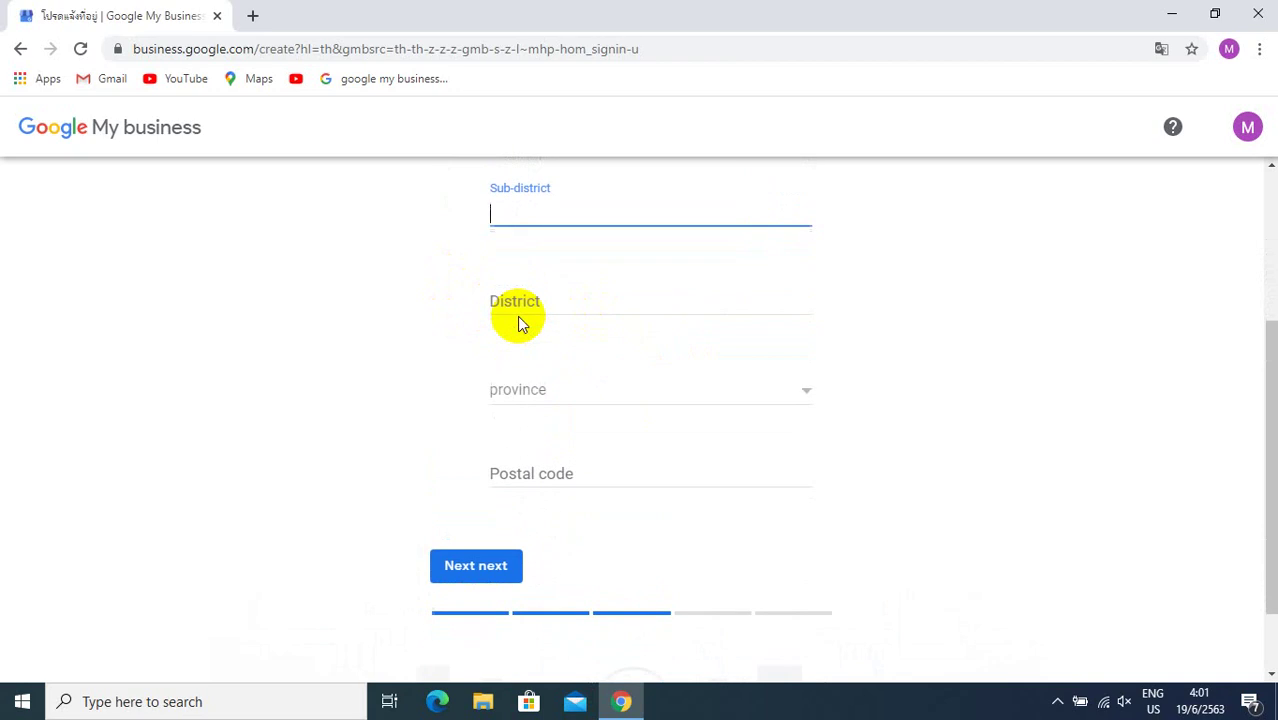
{"action": "left_click", "coordinate": [476, 563]}
Fill the District with the address line's text, "Mahachai", and submit the address form
{"action": "scroll", "coordinate": [530, 320], "scroll_direction": "up", "scroll_amount": 1}
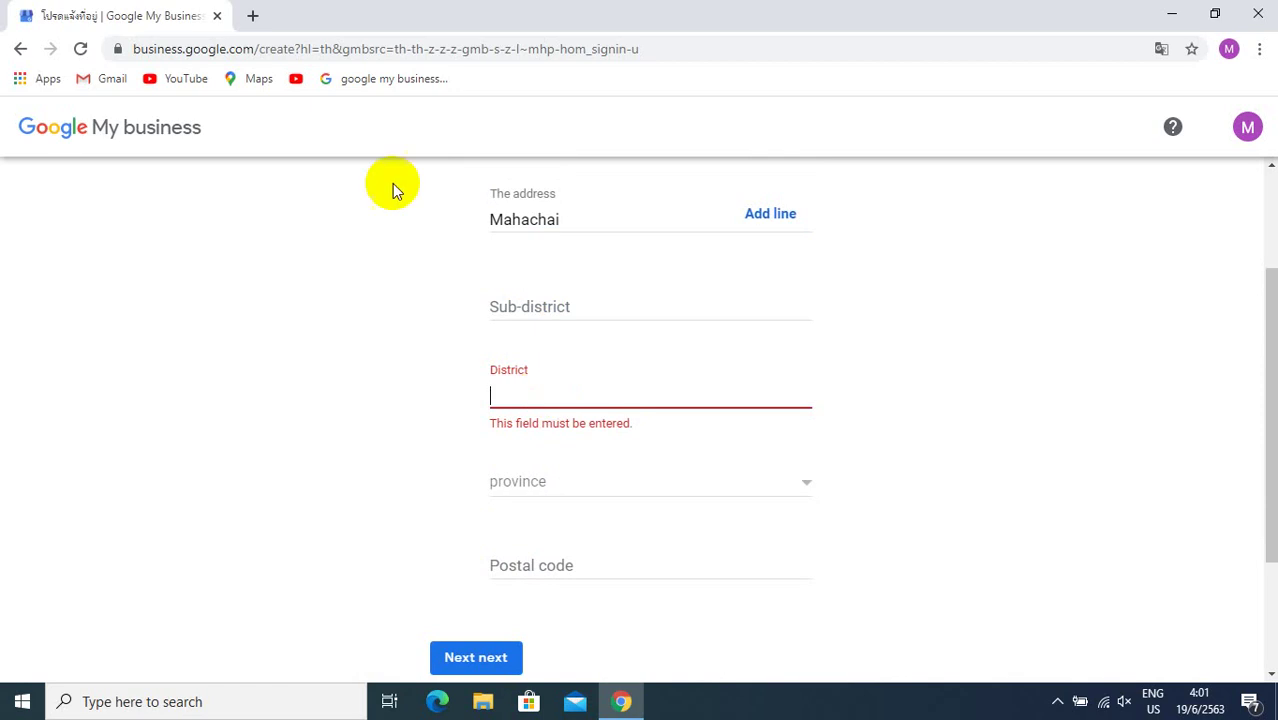
{"action": "left_click_drag", "start_coordinate": [562, 219], "coordinate": [489, 222]}
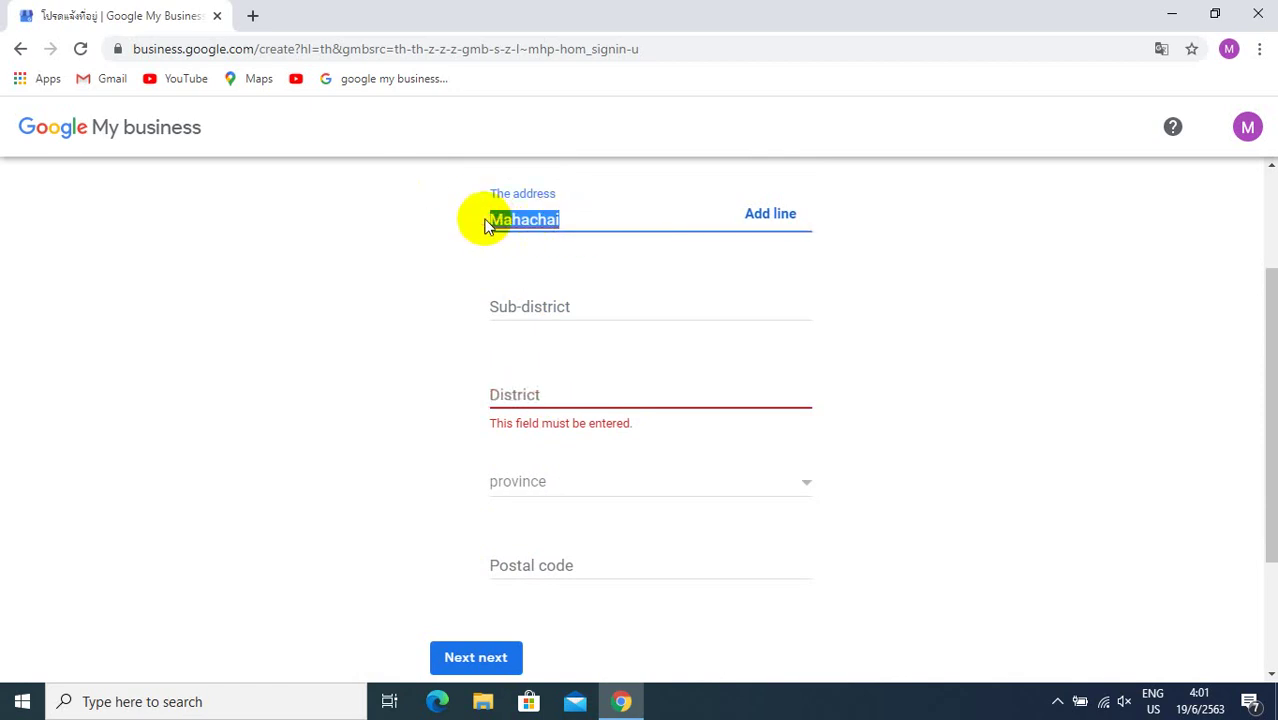
{"action": "left_click", "coordinate": [609, 391]}
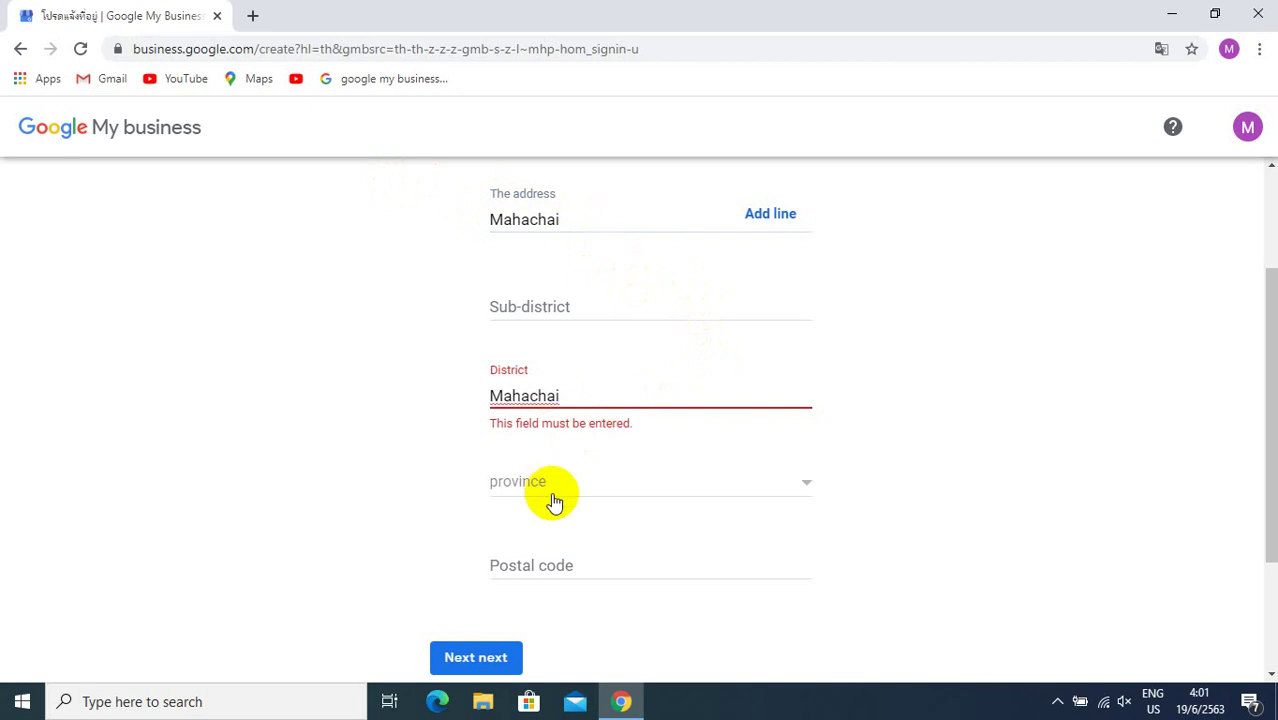
{"action": "left_click", "coordinate": [496, 658]}
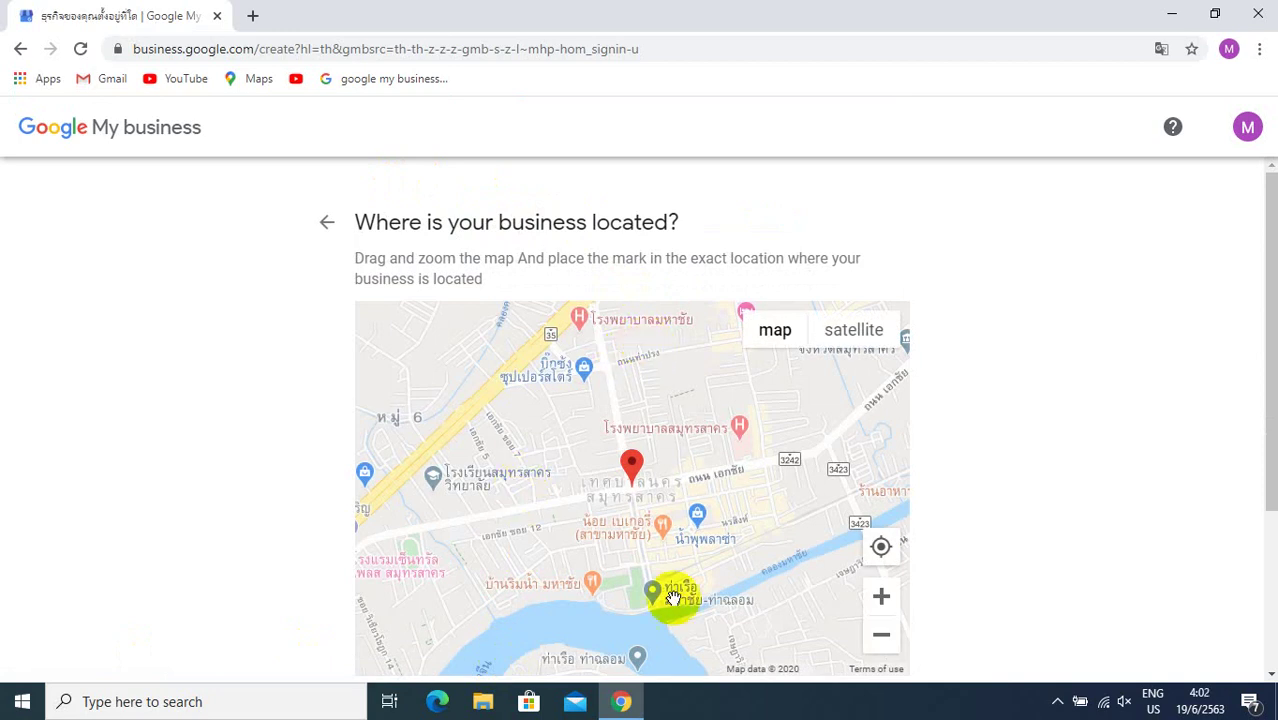
Place the business marker on the map slightly southwest of its original spot near Kerry Express and accept the location
{"action": "scroll", "coordinate": [605, 408], "scroll_direction": "down", "scroll_amount": 2}
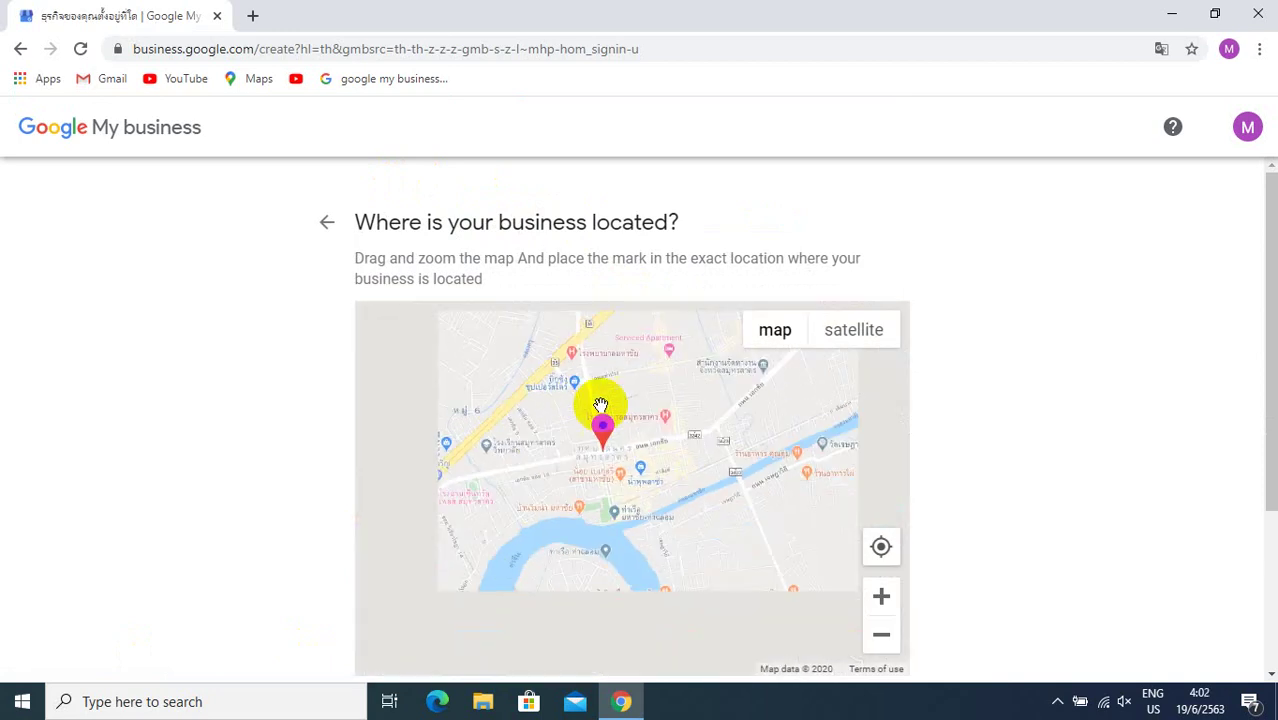
{"action": "scroll", "coordinate": [655, 437], "scroll_direction": "up", "scroll_amount": 2}
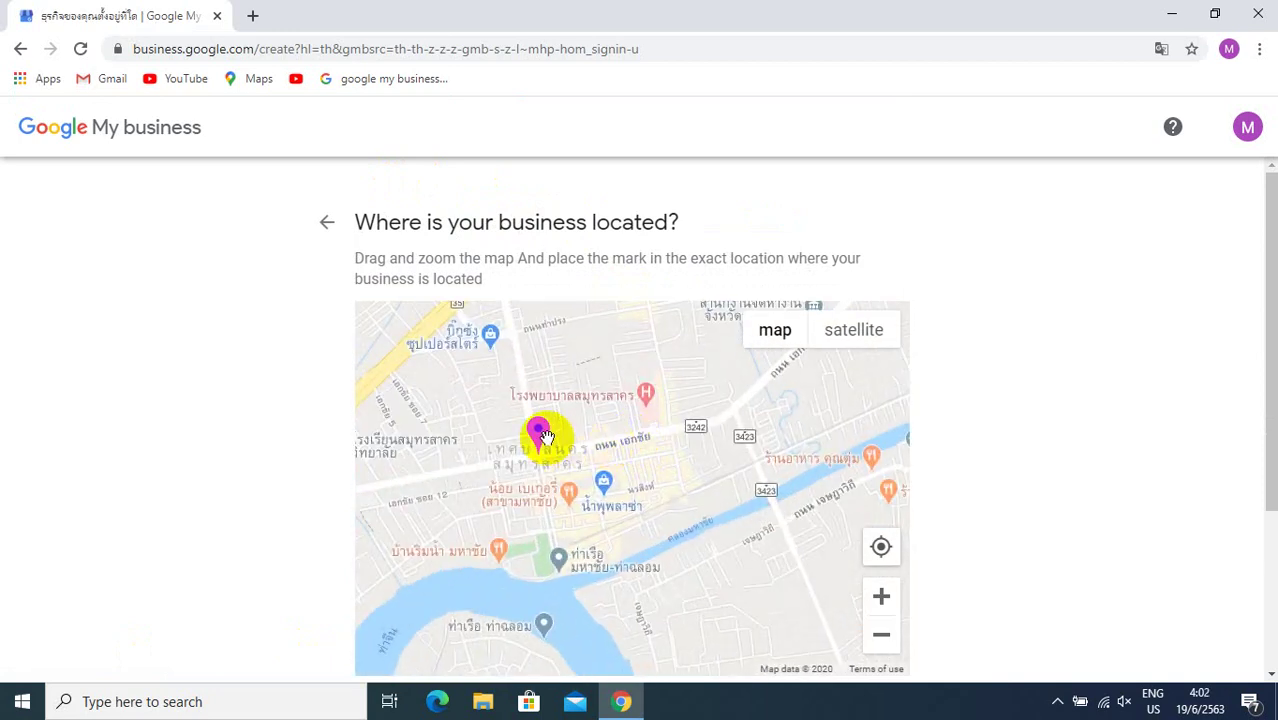
{"action": "scroll", "coordinate": [543, 450], "scroll_direction": "down", "scroll_amount": 1}
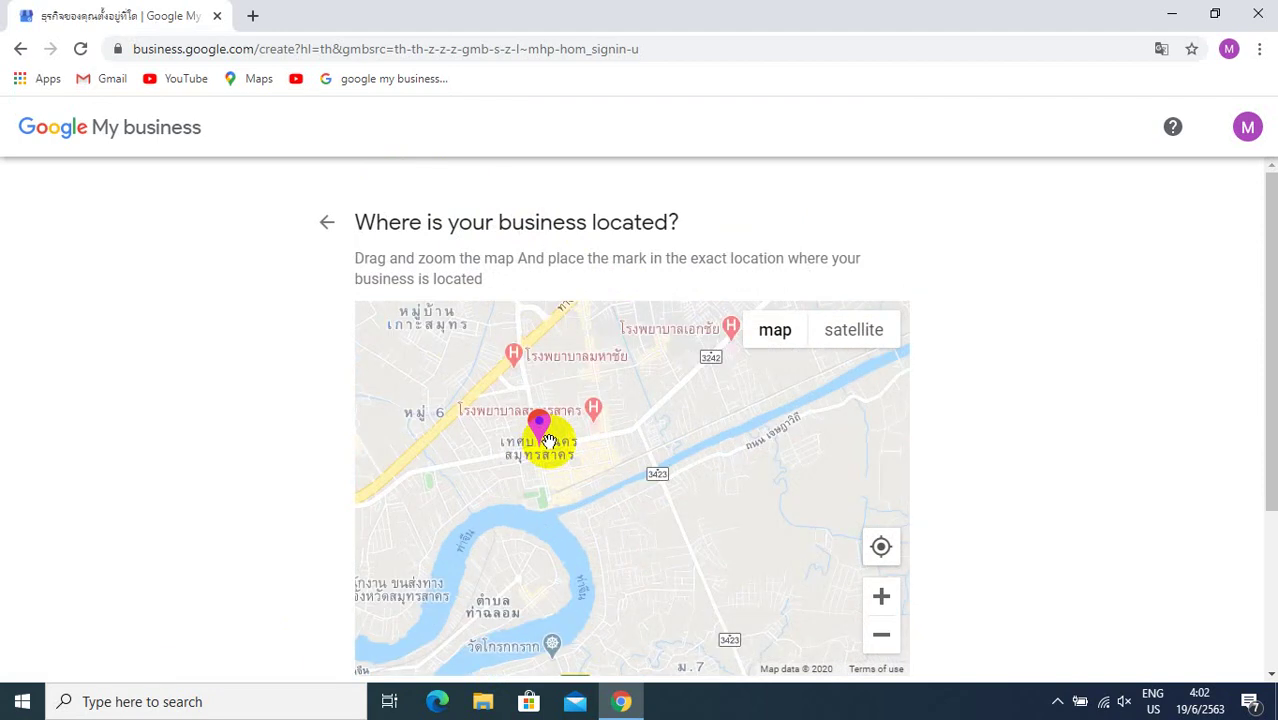
{"action": "scroll", "coordinate": [548, 440], "scroll_direction": "up", "scroll_amount": 1}
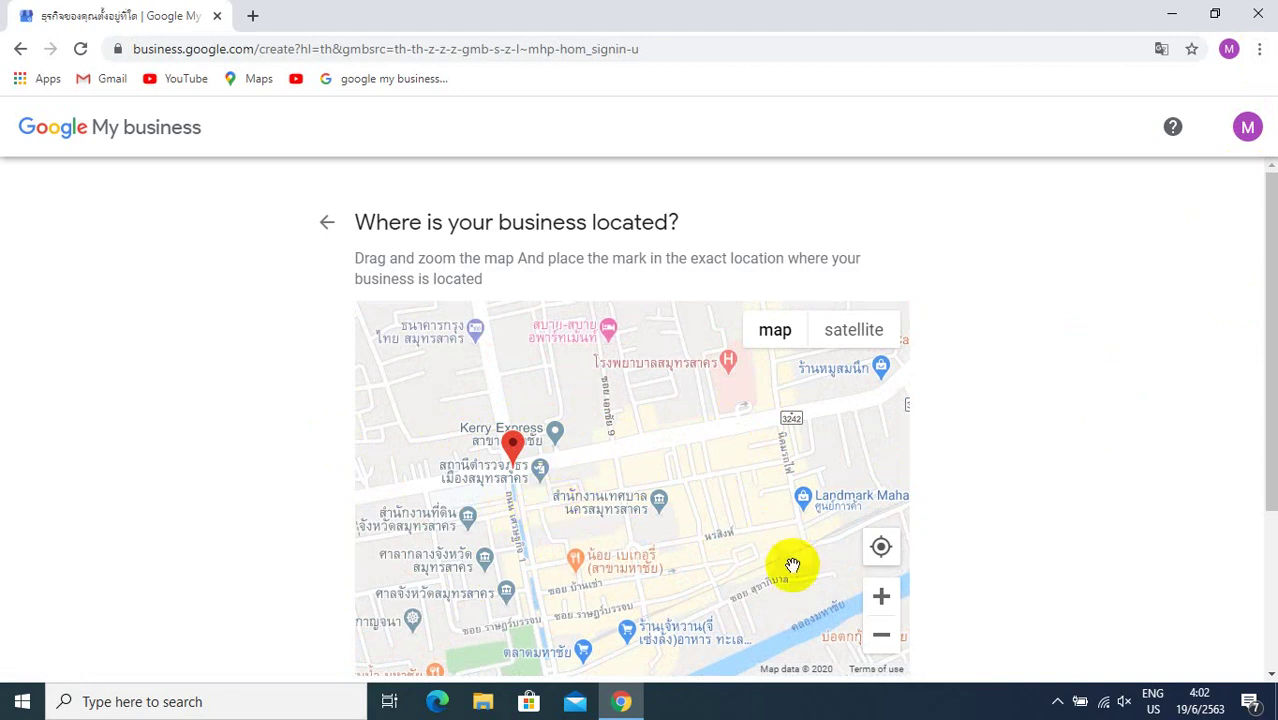
{"action": "key", "text": "ctrl+plus"}
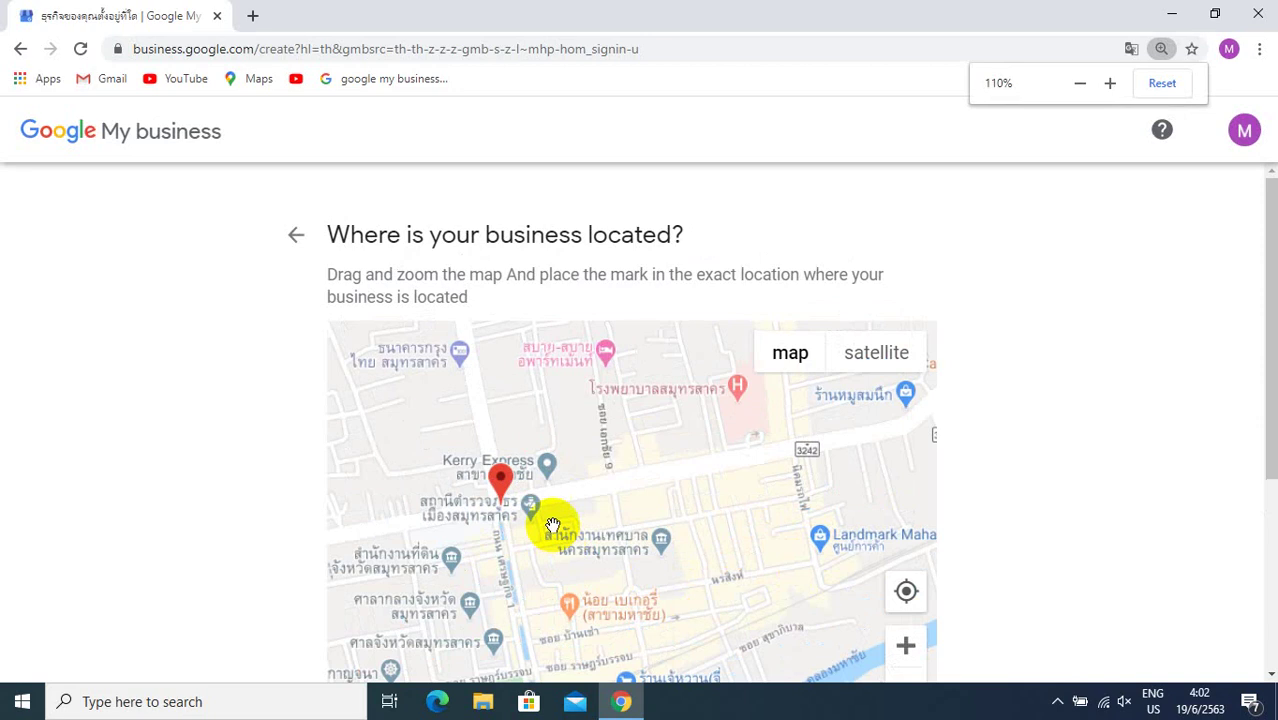
{"action": "mouse_move", "coordinate": [500, 476]}
{"action": "left_mouse_down"}
{"action": "mouse_move", "coordinate": [505, 456]}
{"action": "mouse_move", "coordinate": [565, 461]}
{"action": "mouse_move", "coordinate": [514, 476]}
{"action": "mouse_move", "coordinate": [506, 502]}
{"action": "mouse_move", "coordinate": [442, 511]}
{"action": "mouse_move", "coordinate": [725, 386]}
{"action": "mouse_move", "coordinate": [733, 364]}
{"action": "mouse_move", "coordinate": [656, 392]}
{"action": "mouse_move", "coordinate": [502, 491]}
{"action": "mouse_move", "coordinate": [599, 508]}
{"action": "mouse_move", "coordinate": [527, 490]}
{"action": "mouse_move", "coordinate": [512, 548]}
{"action": "mouse_move", "coordinate": [455, 566]}
{"action": "mouse_move", "coordinate": [471, 571]}
{"action": "left_mouse_up"}
{"action": "scroll", "coordinate": [707, 480], "scroll_direction": "down", "scroll_amount": 1}
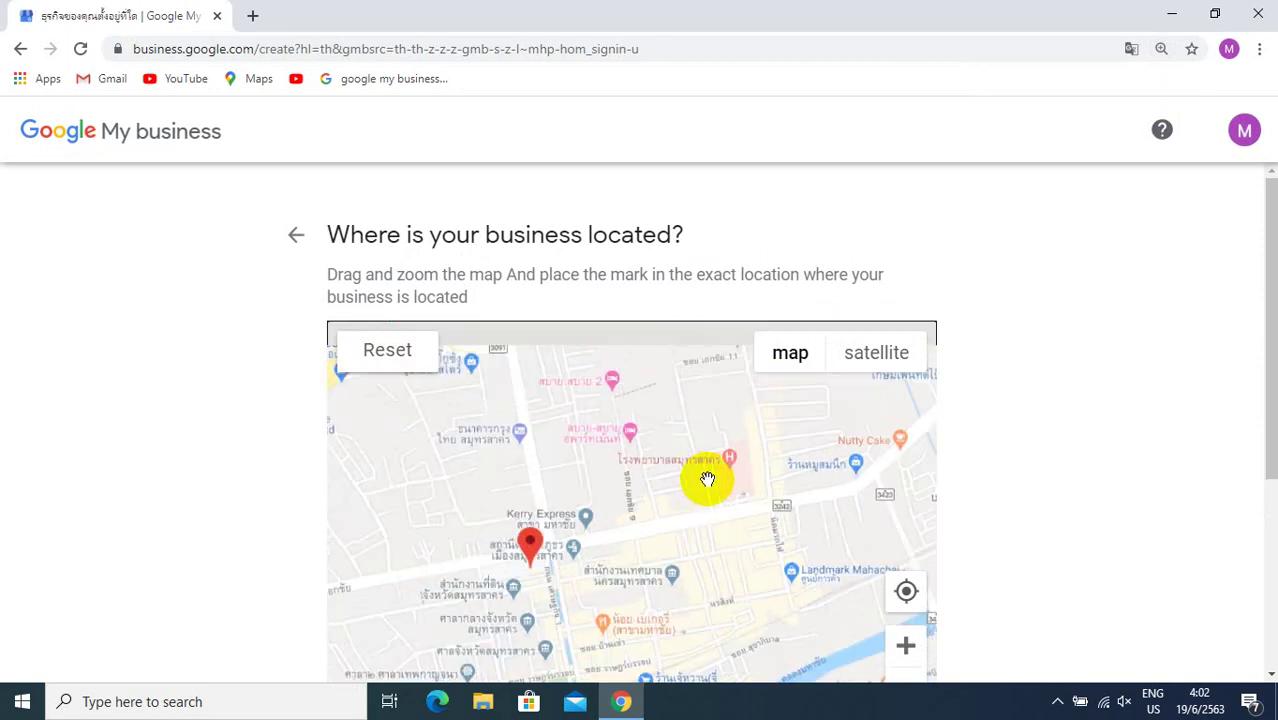
{"action": "scroll", "coordinate": [707, 480], "scroll_direction": "up", "scroll_amount": 1}
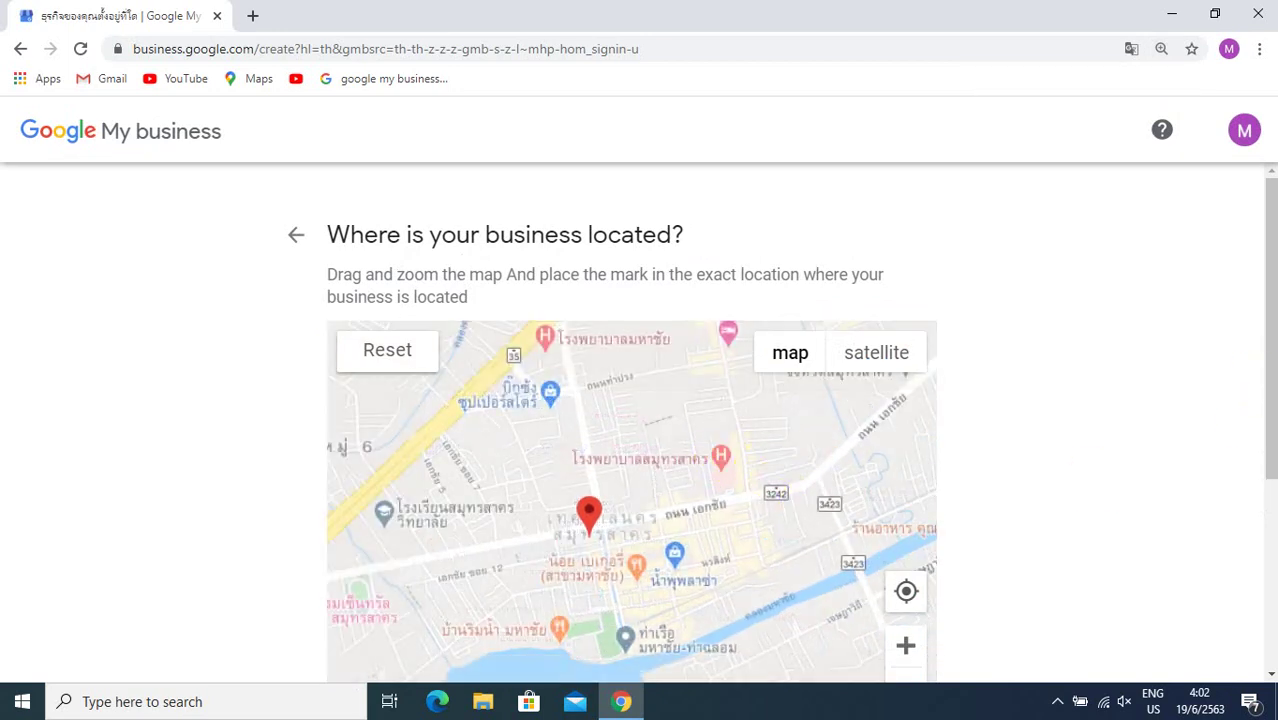
{"action": "left_click_drag", "start_coordinate": [1270, 300], "coordinate": [1226, 507]}
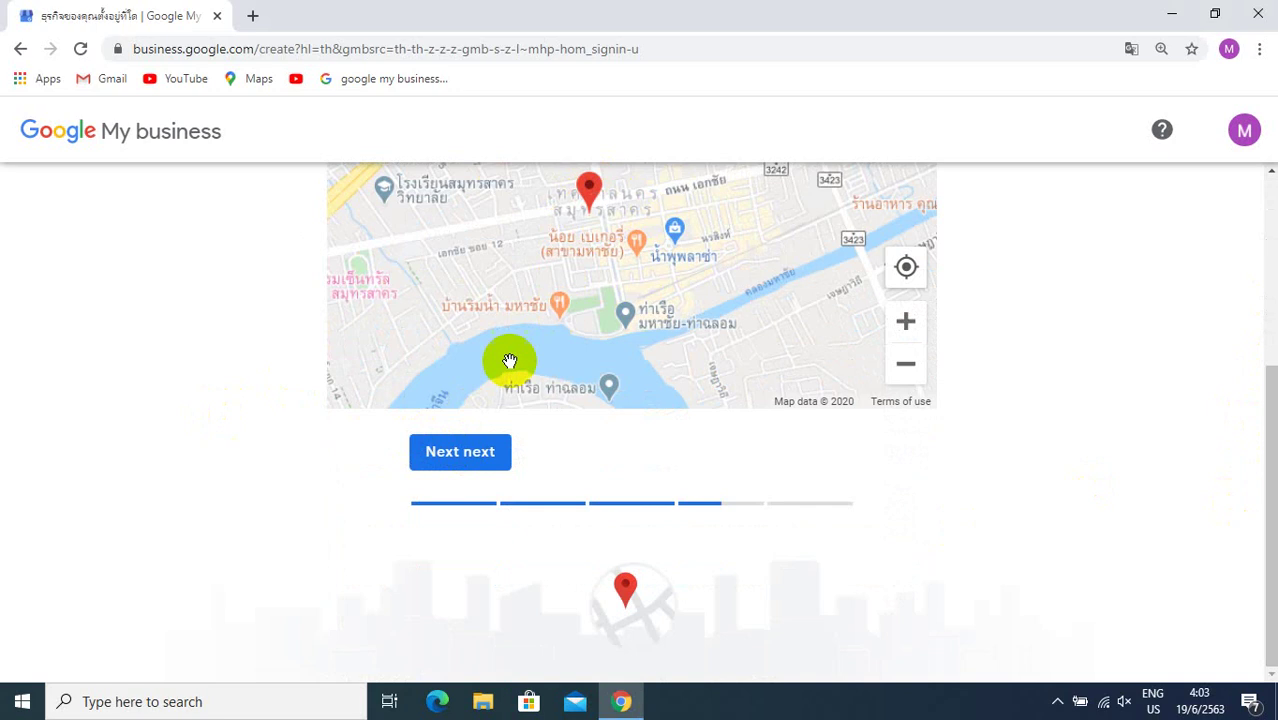
{"action": "left_click", "coordinate": [473, 455]}
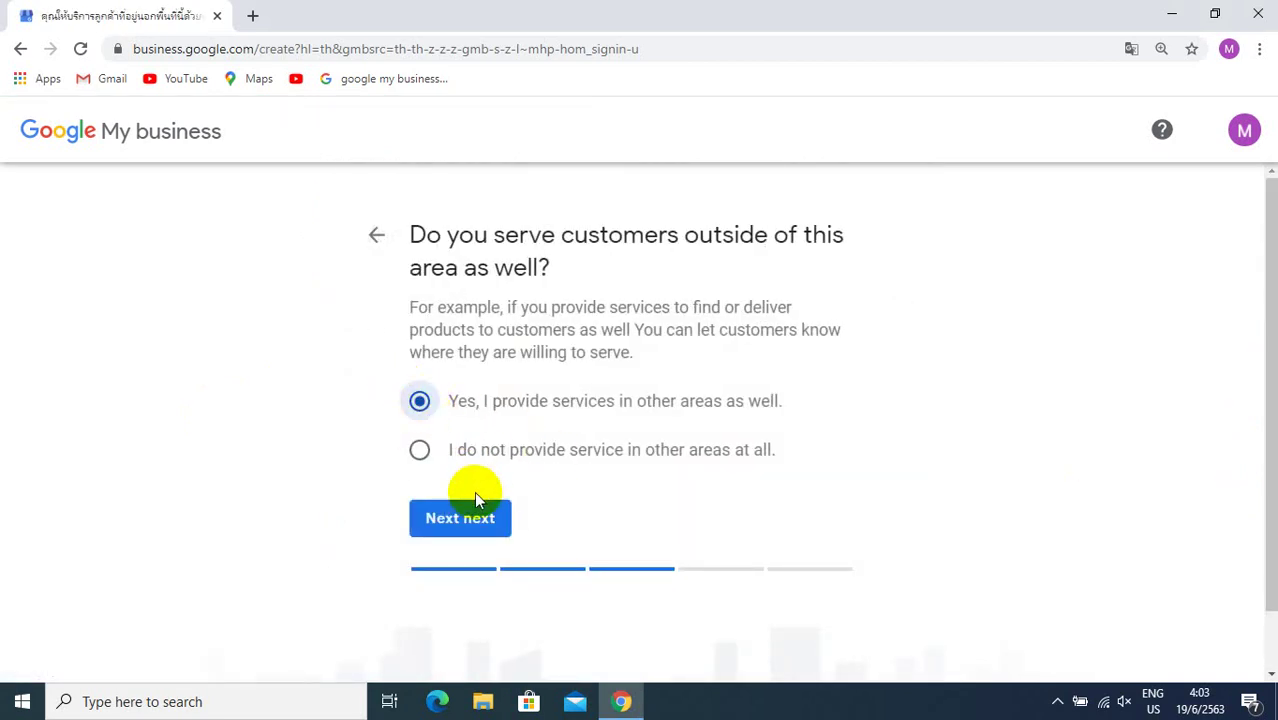
Confirm that the business also serves customers in other areas and add Bangkok, Thailand as its service area
{"action": "left_click", "coordinate": [463, 520]}
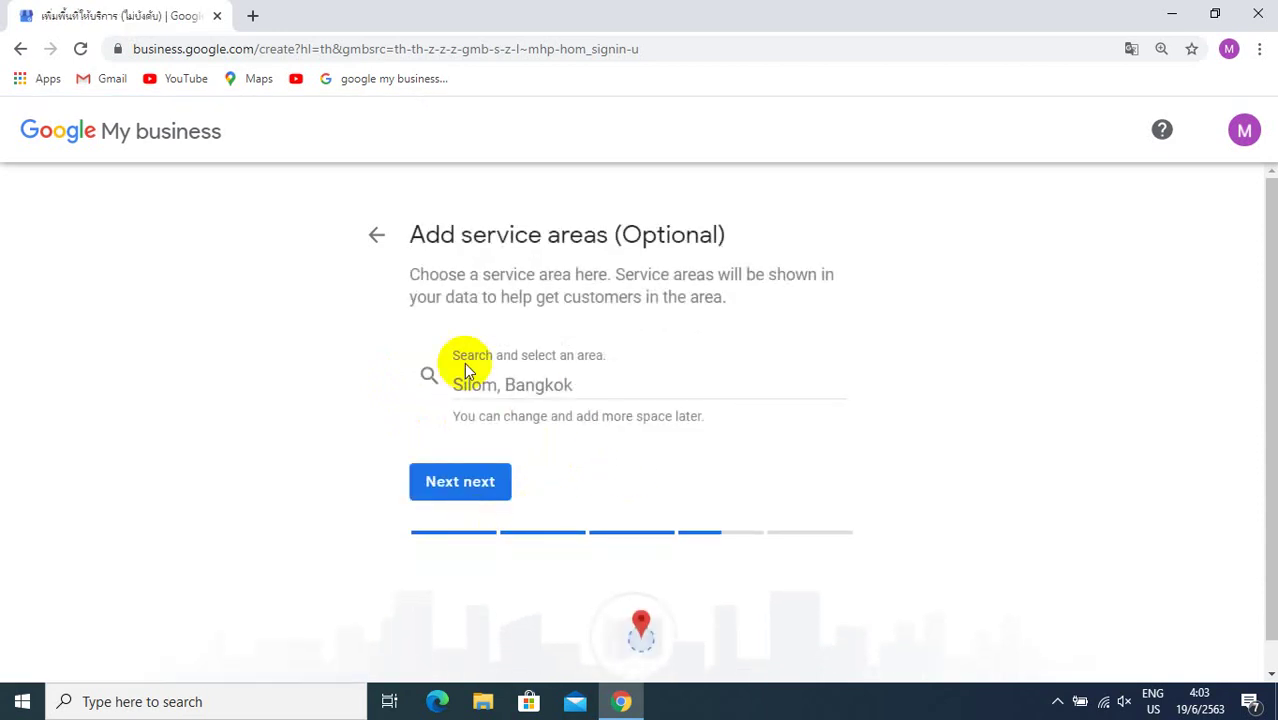
{"action": "left_click", "coordinate": [581, 391]}
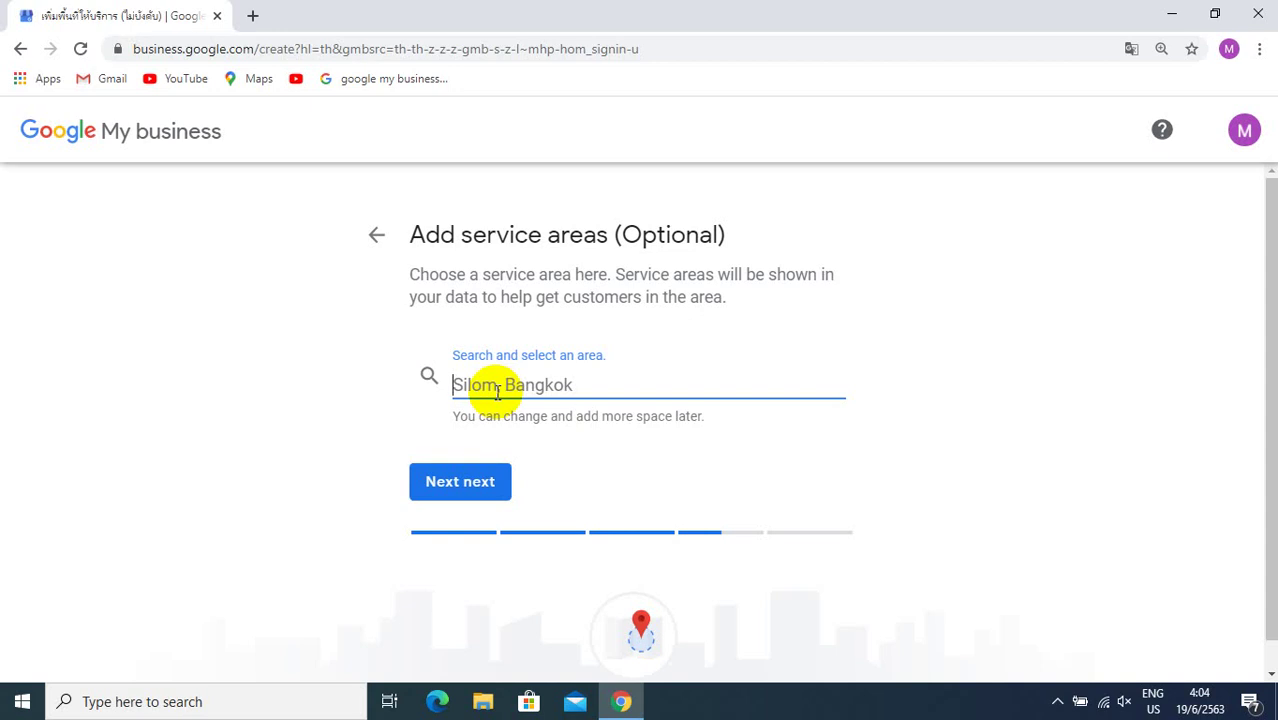
{"action": "type", "text": "bang"}
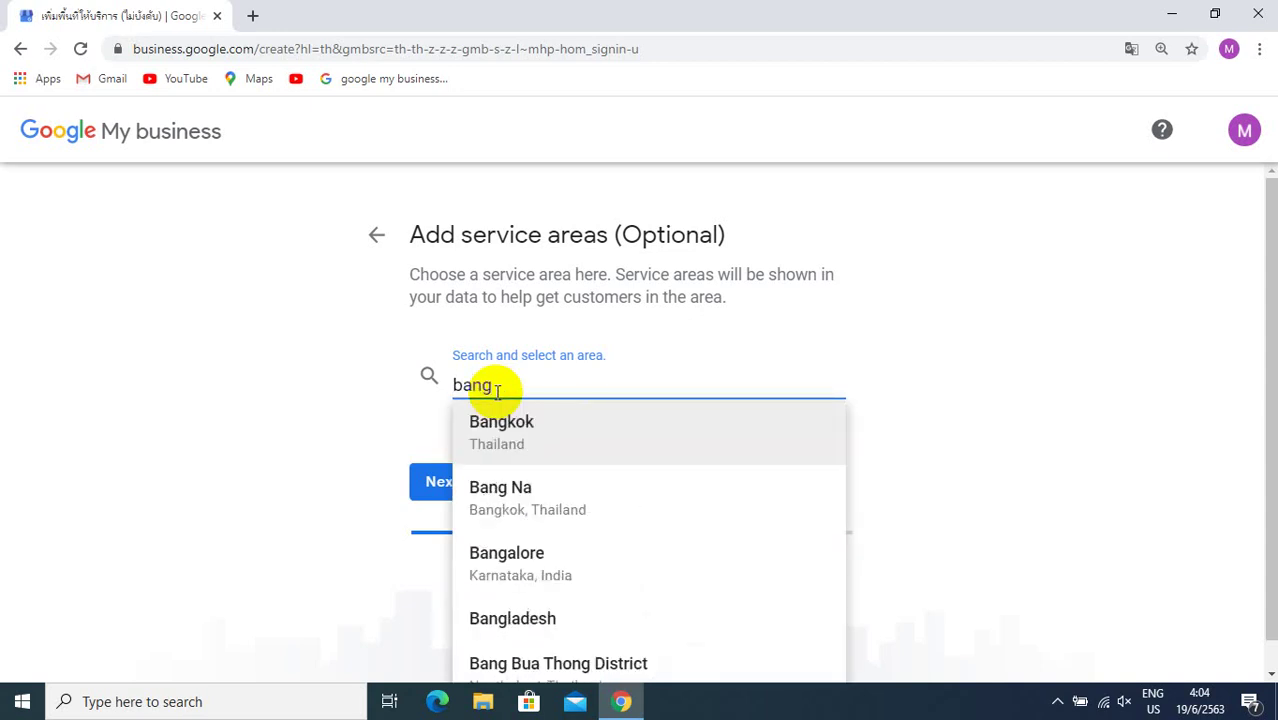
{"action": "type", "text": "kok"}
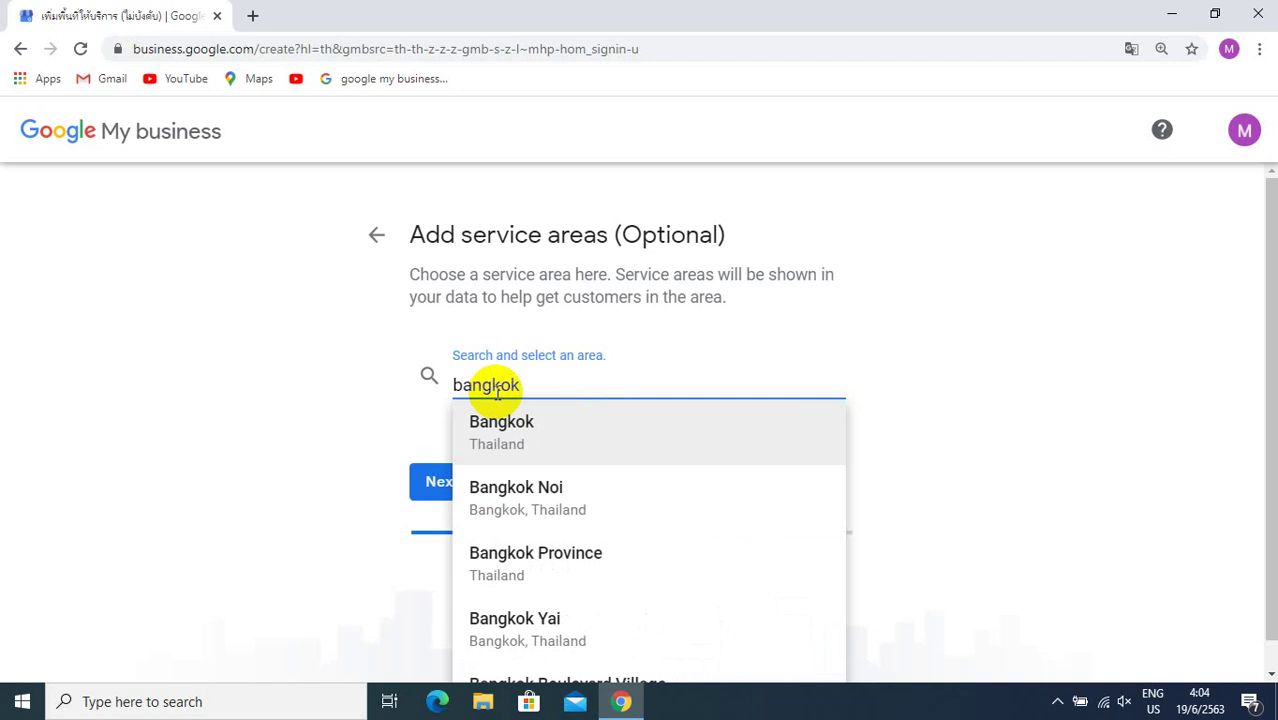
{"action": "left_click", "coordinate": [530, 446]}
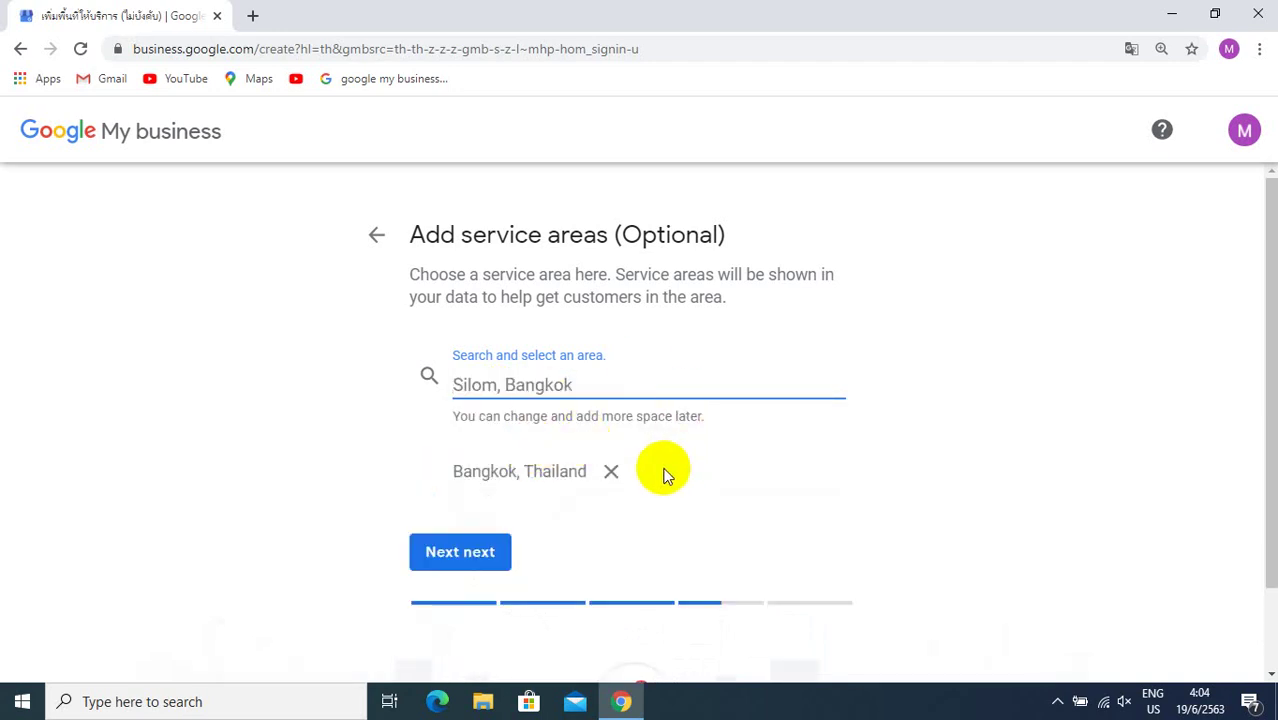
{"action": "scroll", "coordinate": [660, 472], "scroll_direction": "down", "scroll_amount": 1}
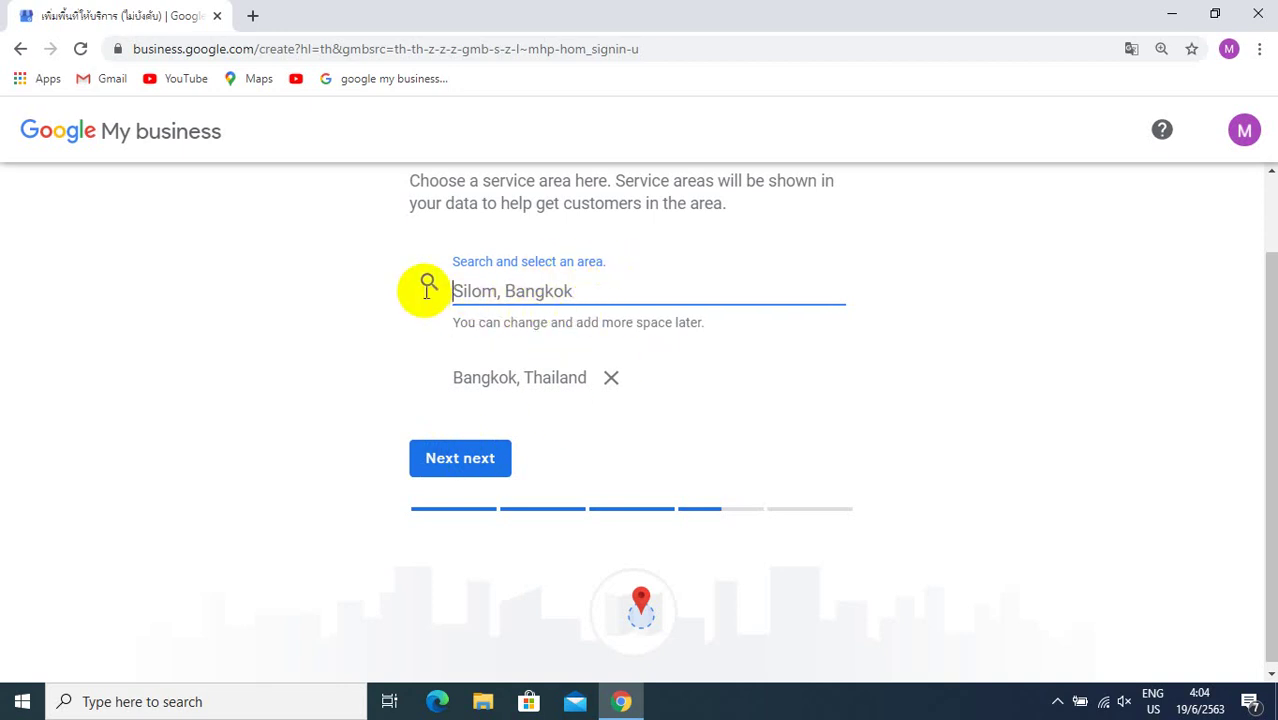
{"action": "left_click", "coordinate": [457, 462]}
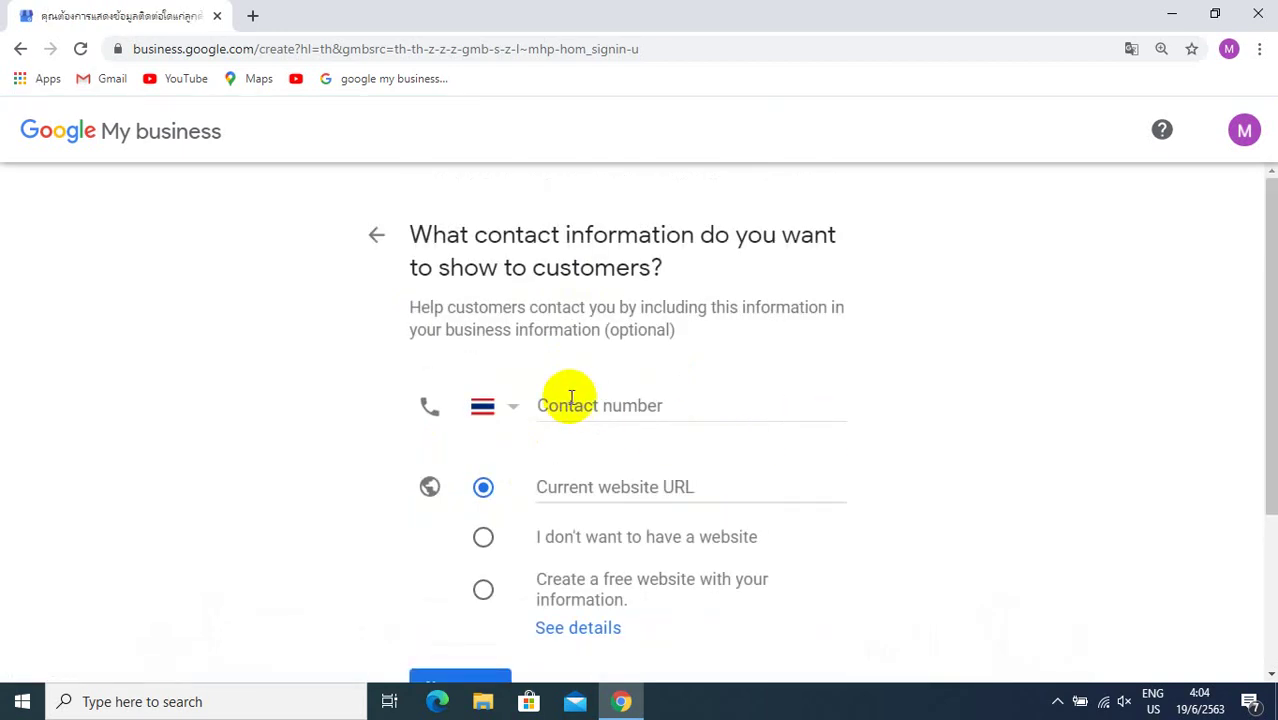
Look through the list of country codes offered for the contact number and close it without changing the country
{"action": "left_click", "coordinate": [571, 397]}
{"action": "scroll", "coordinate": [716, 408], "scroll_direction": "down", "scroll_amount": 1}
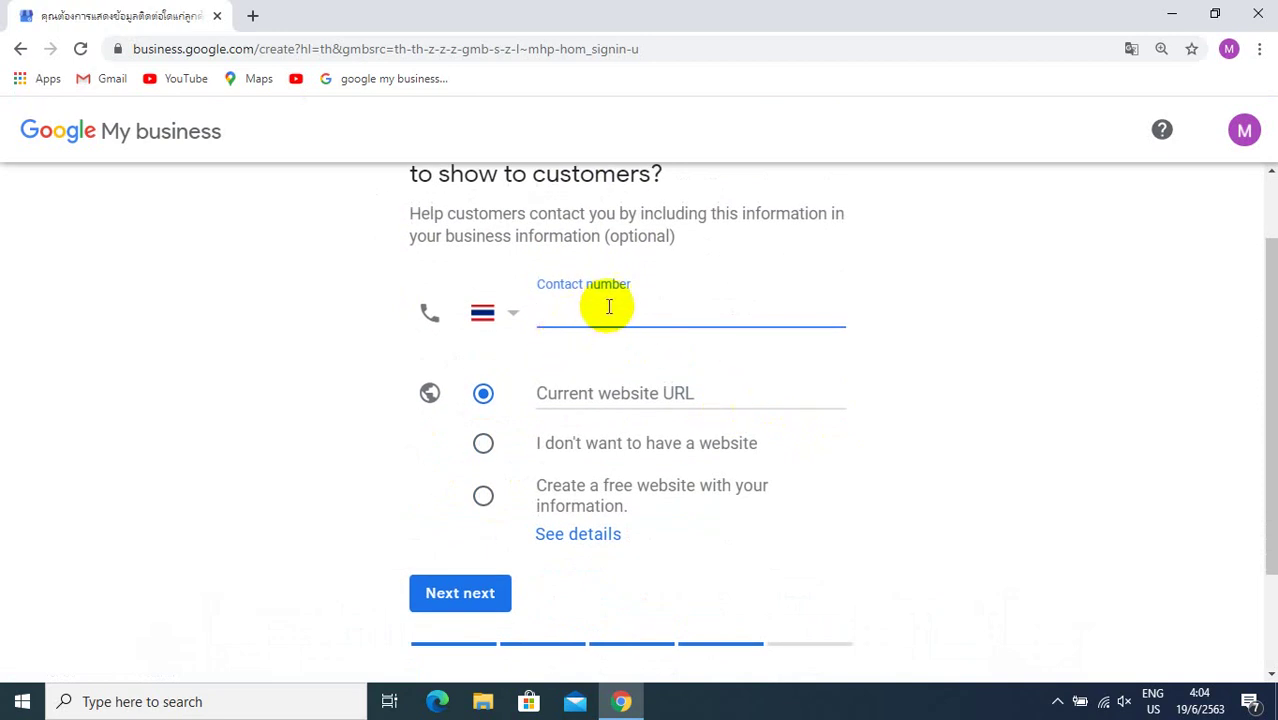
{"action": "left_click", "coordinate": [521, 318]}
{"action": "scroll", "coordinate": [613, 334], "scroll_direction": "down", "scroll_amount": 5}
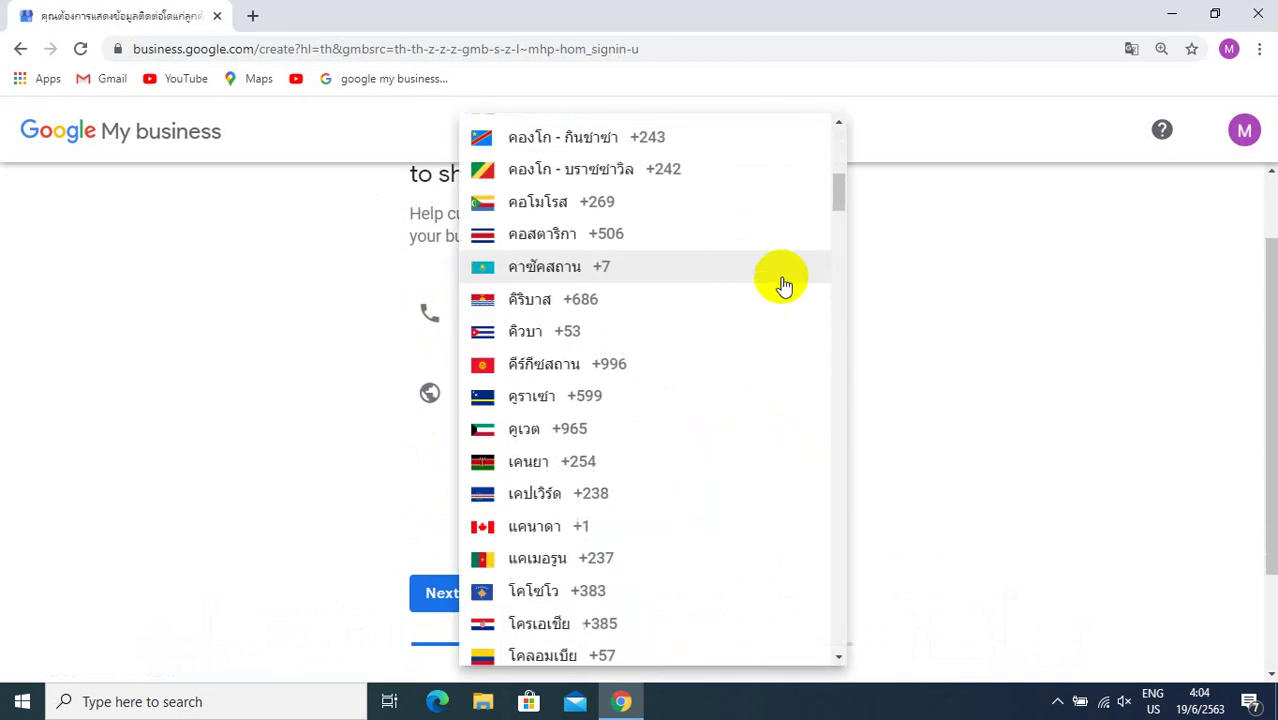
{"action": "left_click_drag", "start_coordinate": [838, 203], "coordinate": [828, 368]}
{"action": "scroll", "coordinate": [750, 378], "scroll_direction": "down", "scroll_amount": 13}
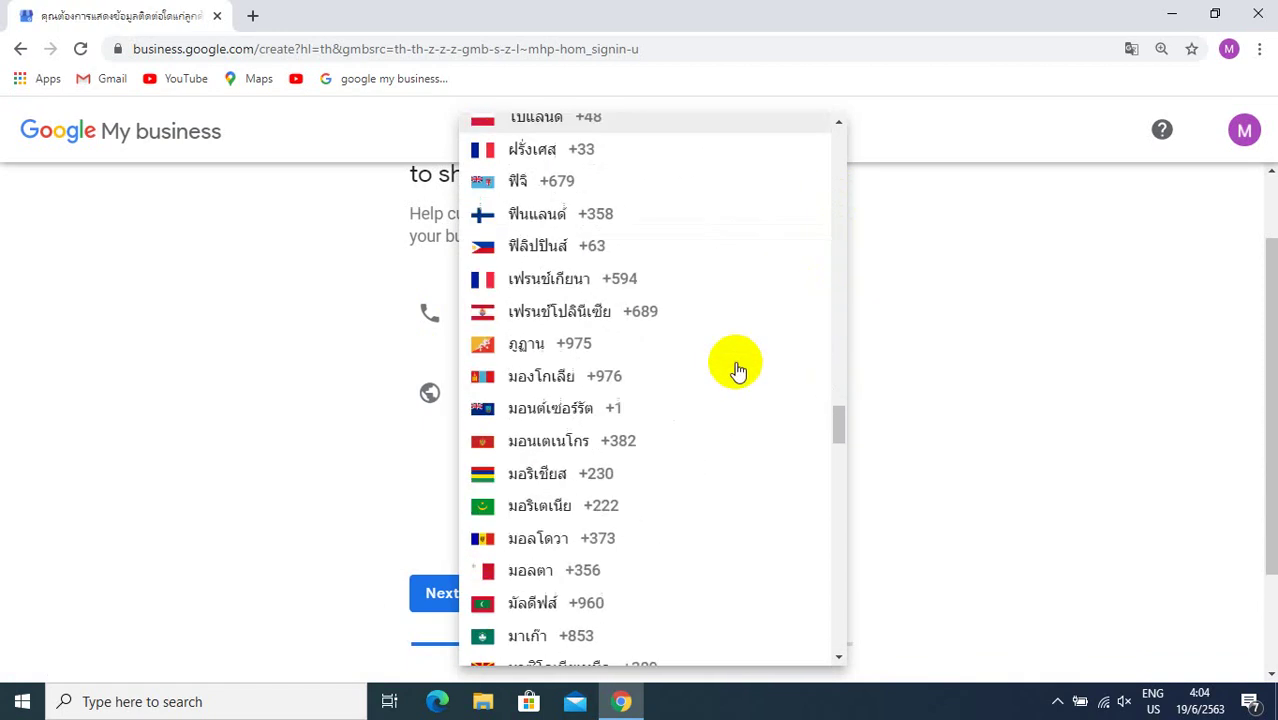
{"action": "scroll", "coordinate": [645, 362], "scroll_direction": "down", "scroll_amount": 4}
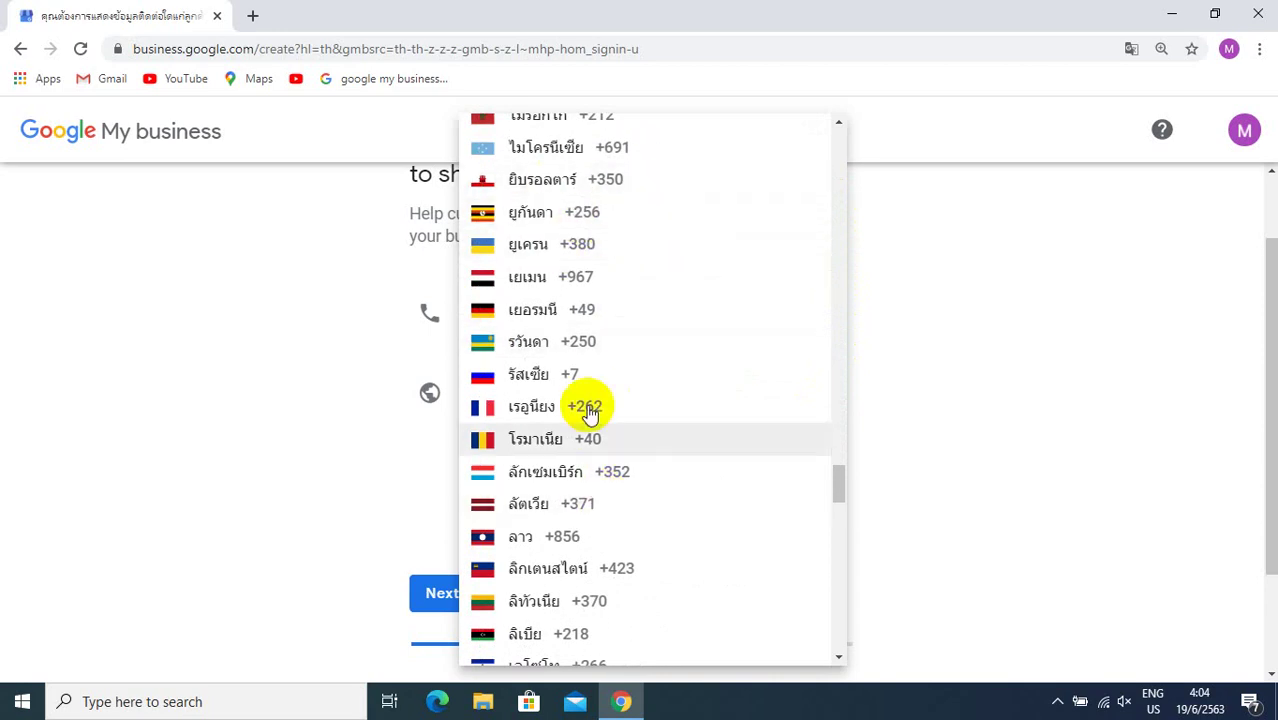
{"action": "scroll", "coordinate": [635, 333], "scroll_direction": "down", "scroll_amount": 7}
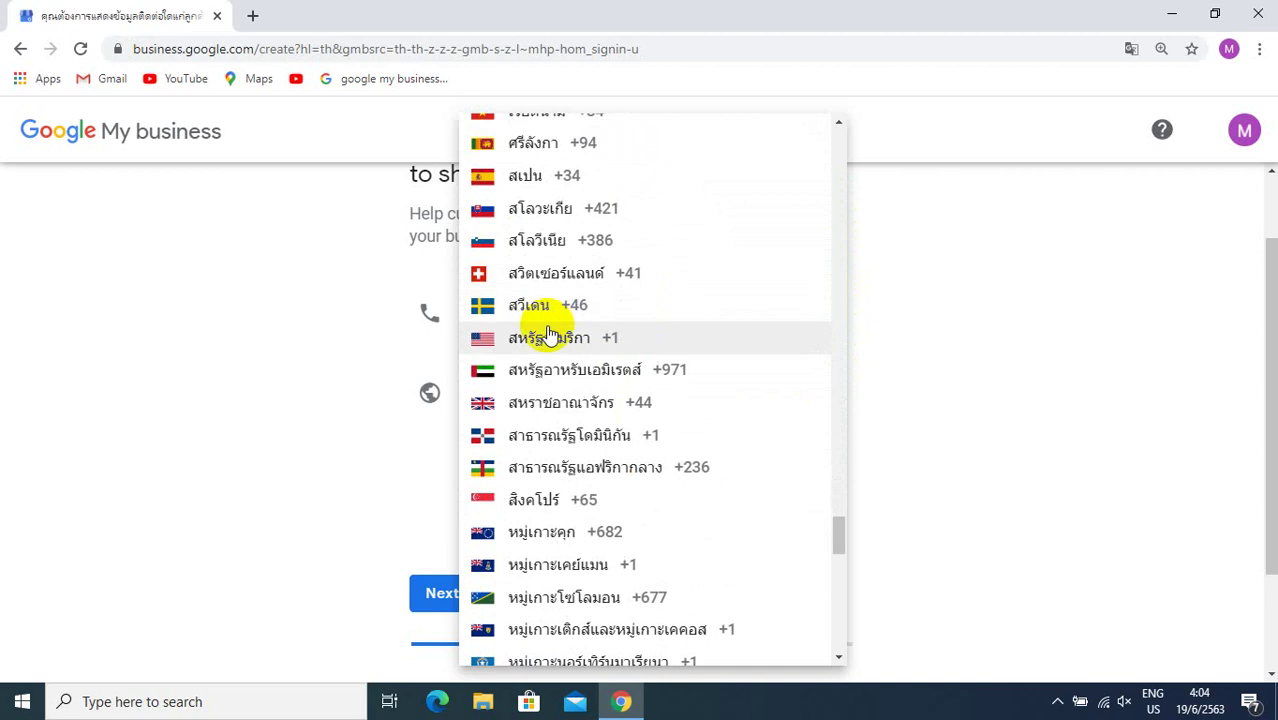
{"action": "scroll", "coordinate": [614, 329], "scroll_direction": "down", "scroll_amount": 5}
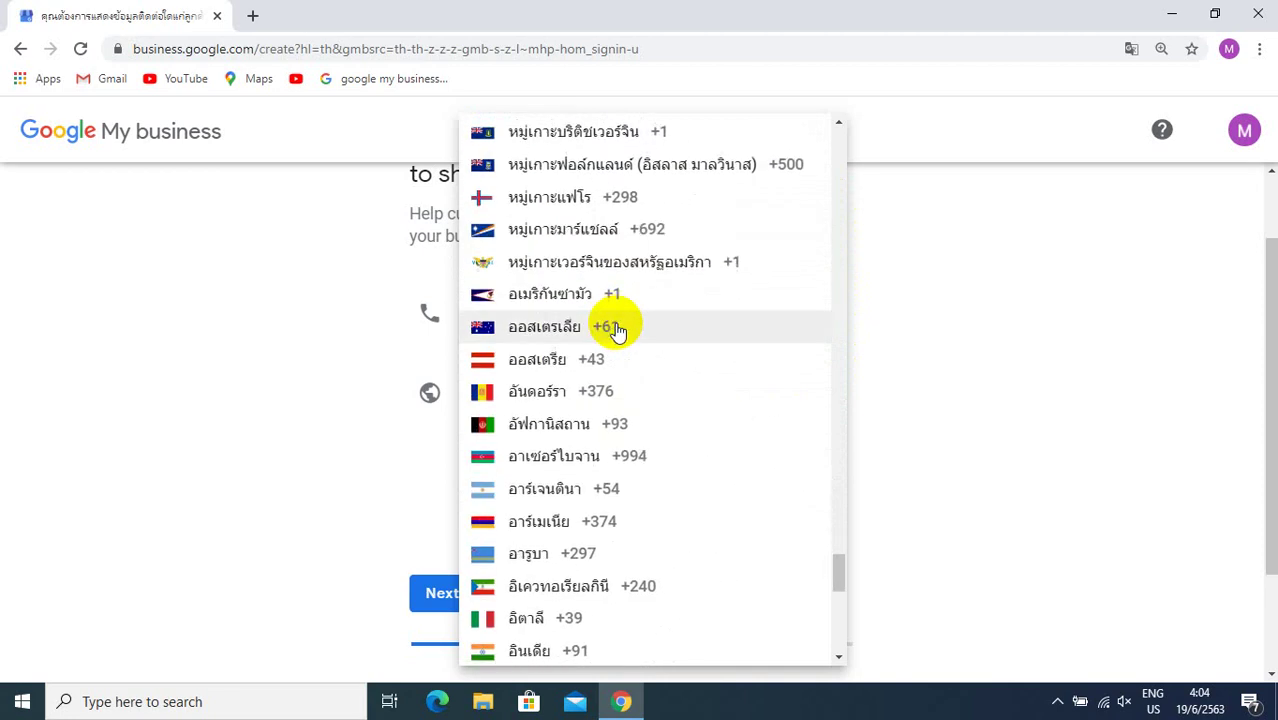
{"action": "scroll", "coordinate": [617, 330], "scroll_direction": "down", "scroll_amount": 7}
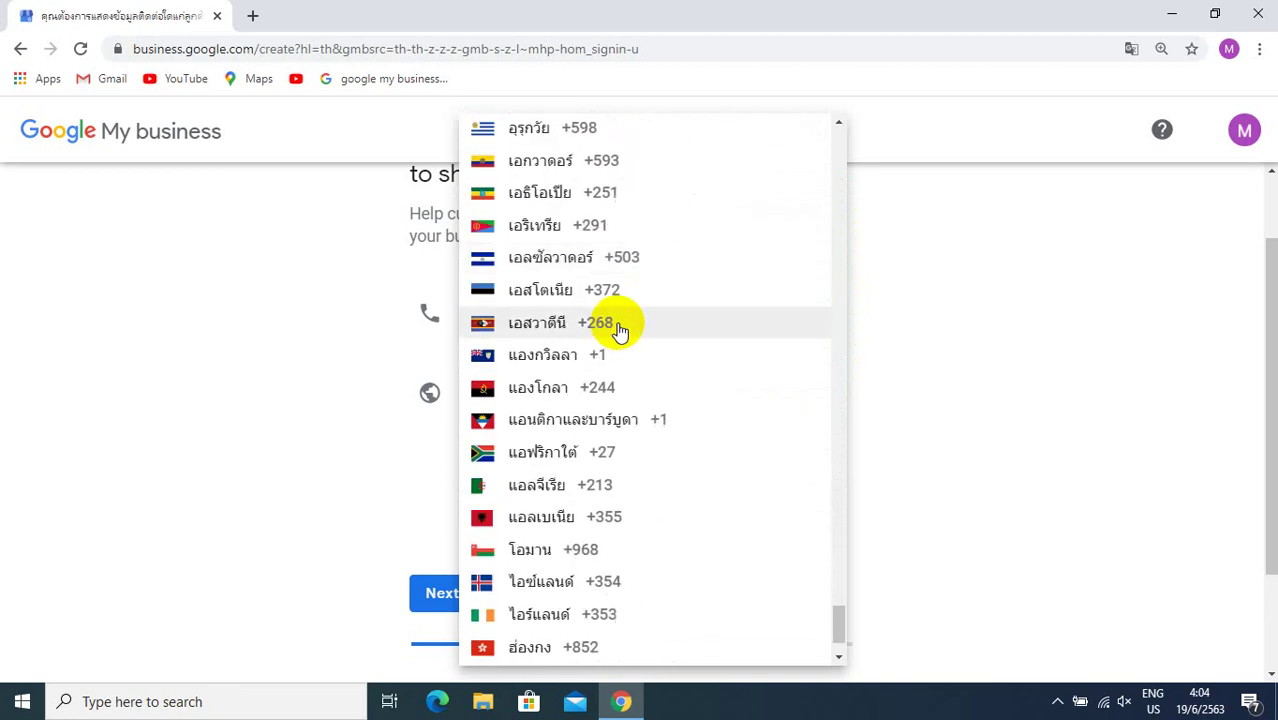
{"action": "scroll", "coordinate": [620, 330], "scroll_direction": "down", "scroll_amount": 1}
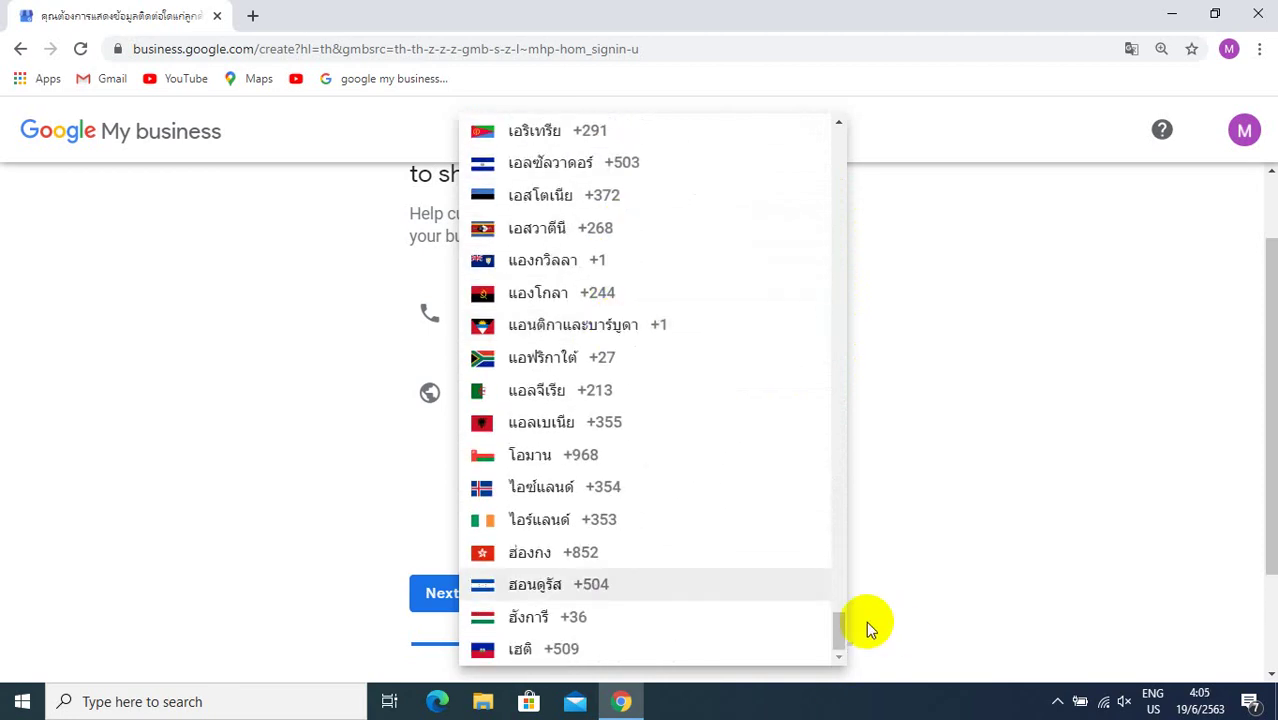
{"action": "scroll", "coordinate": [653, 462], "scroll_direction": "up", "scroll_amount": 4}
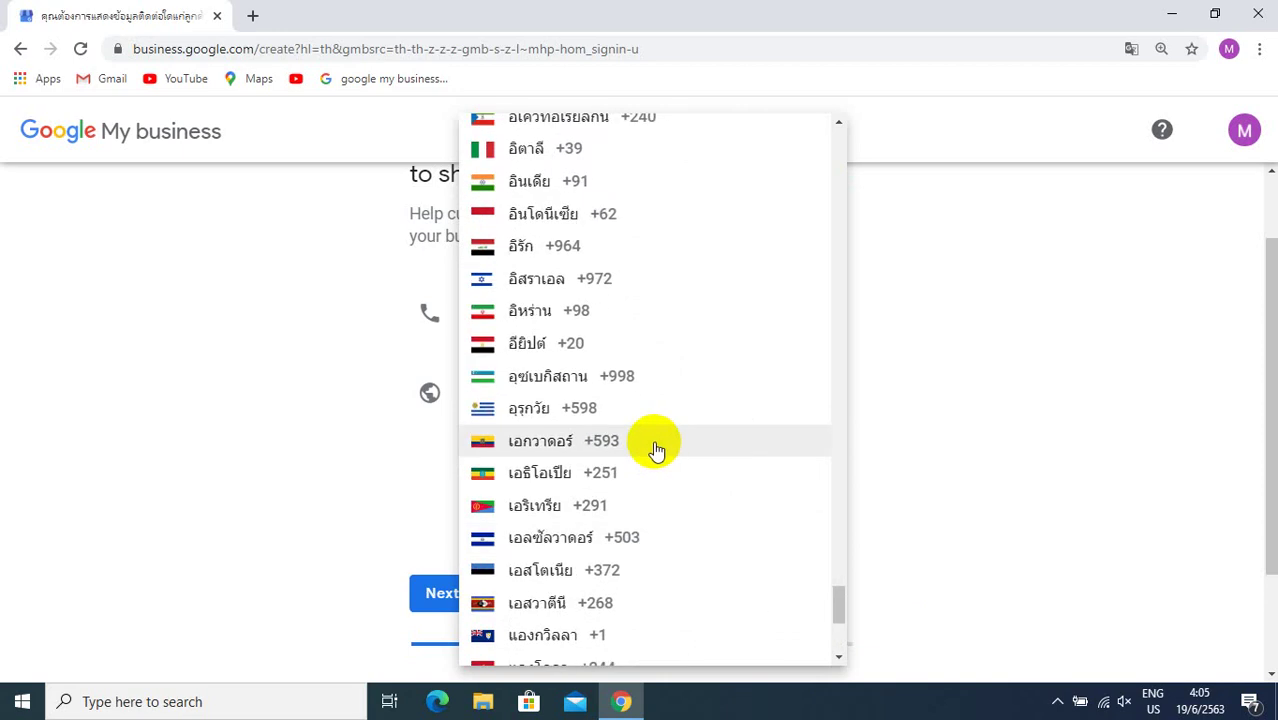
{"action": "scroll", "coordinate": [690, 420], "scroll_direction": "up", "scroll_amount": 20}
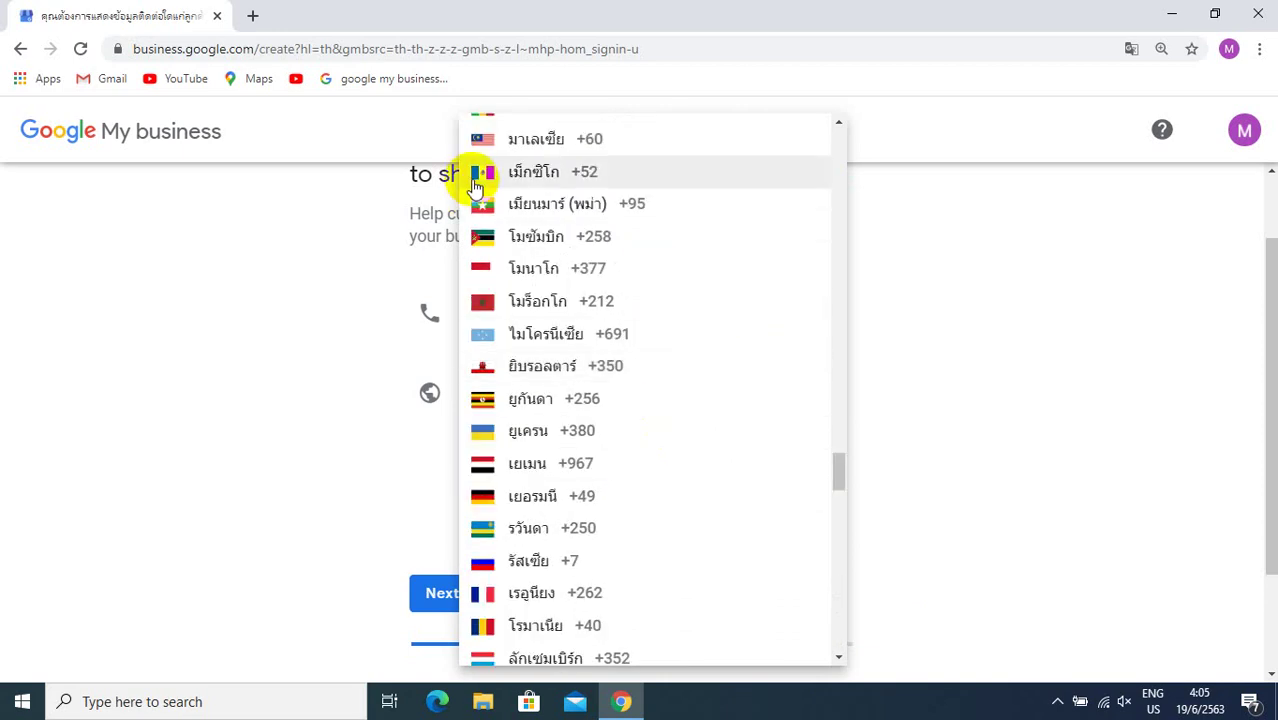
{"action": "scroll", "coordinate": [600, 218], "scroll_direction": "up", "scroll_amount": 1}
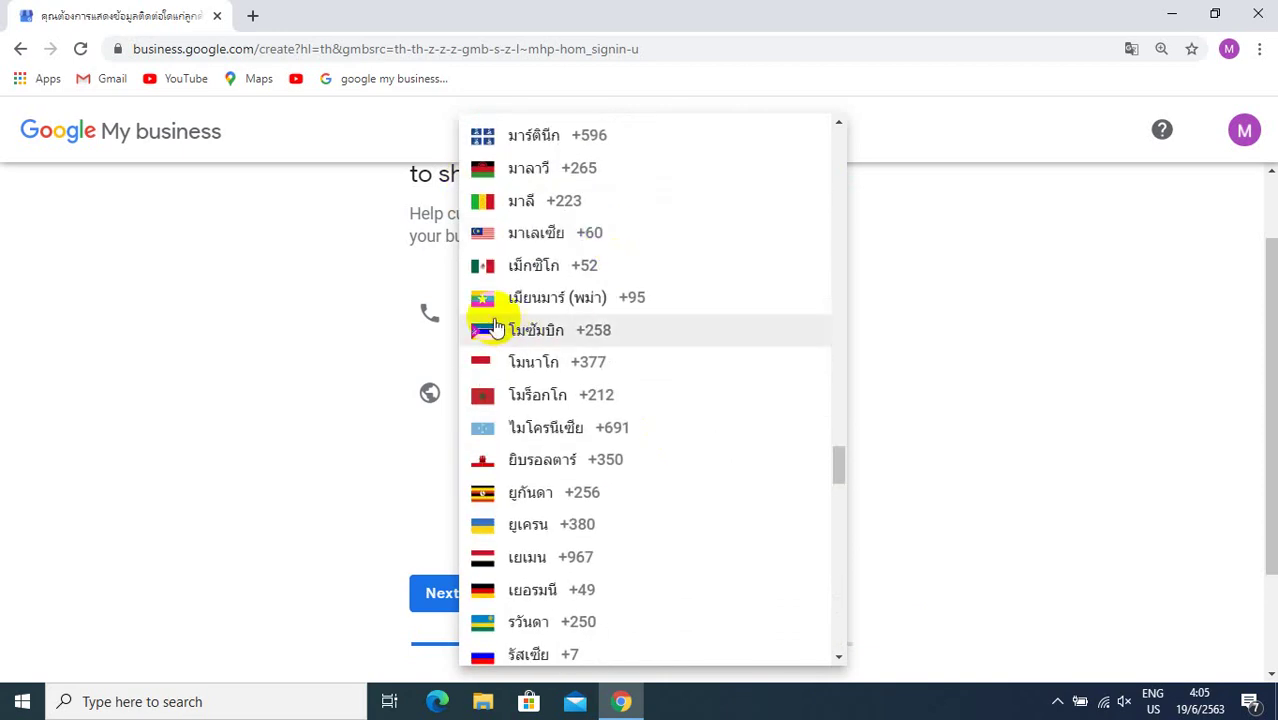
{"action": "left_click", "coordinate": [316, 262]}
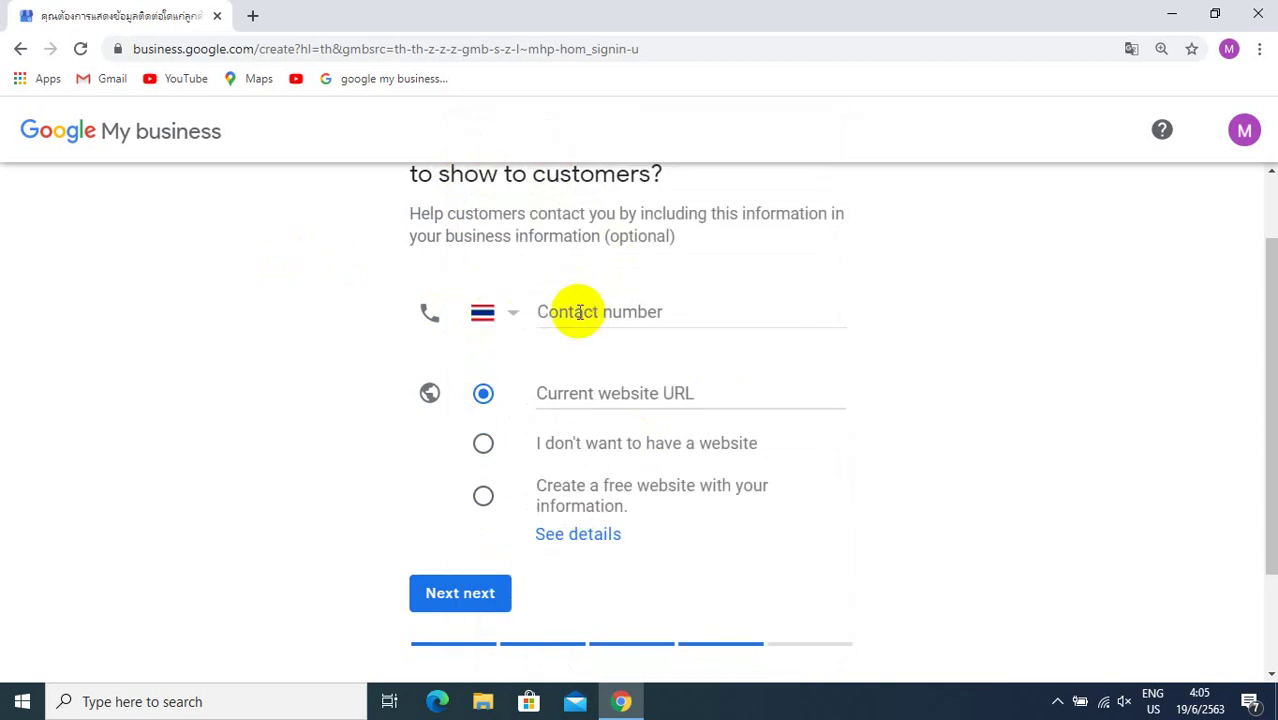
Enter the business's contact phone number, opting for no website, and finish the registration form
{"action": "left_click", "coordinate": [580, 312]}
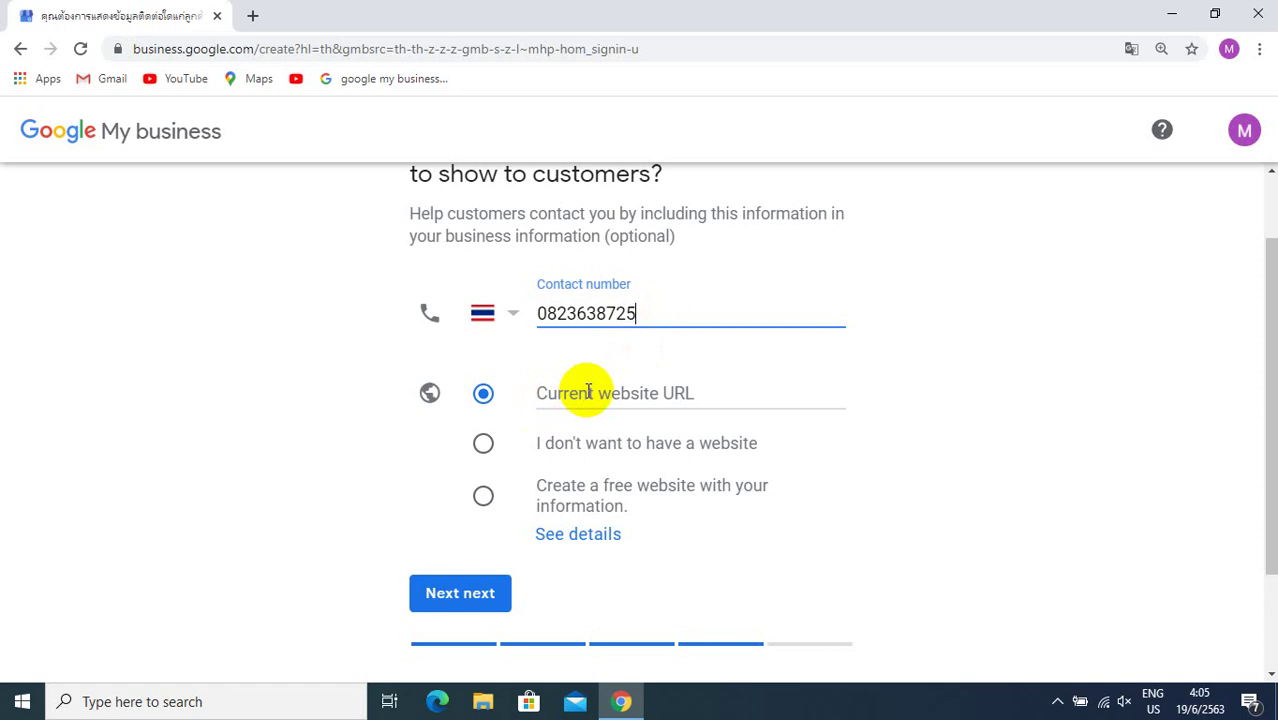
{"action": "left_click", "coordinate": [552, 398]}
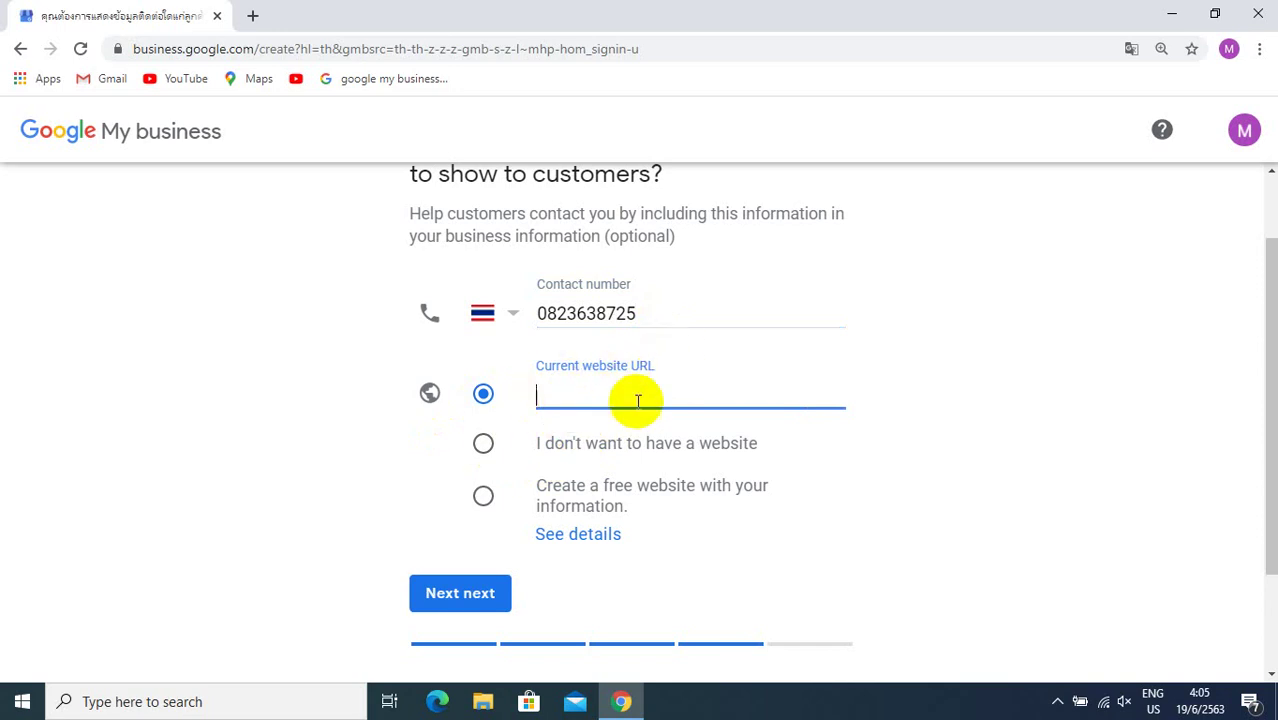
{"action": "left_click", "coordinate": [488, 447]}
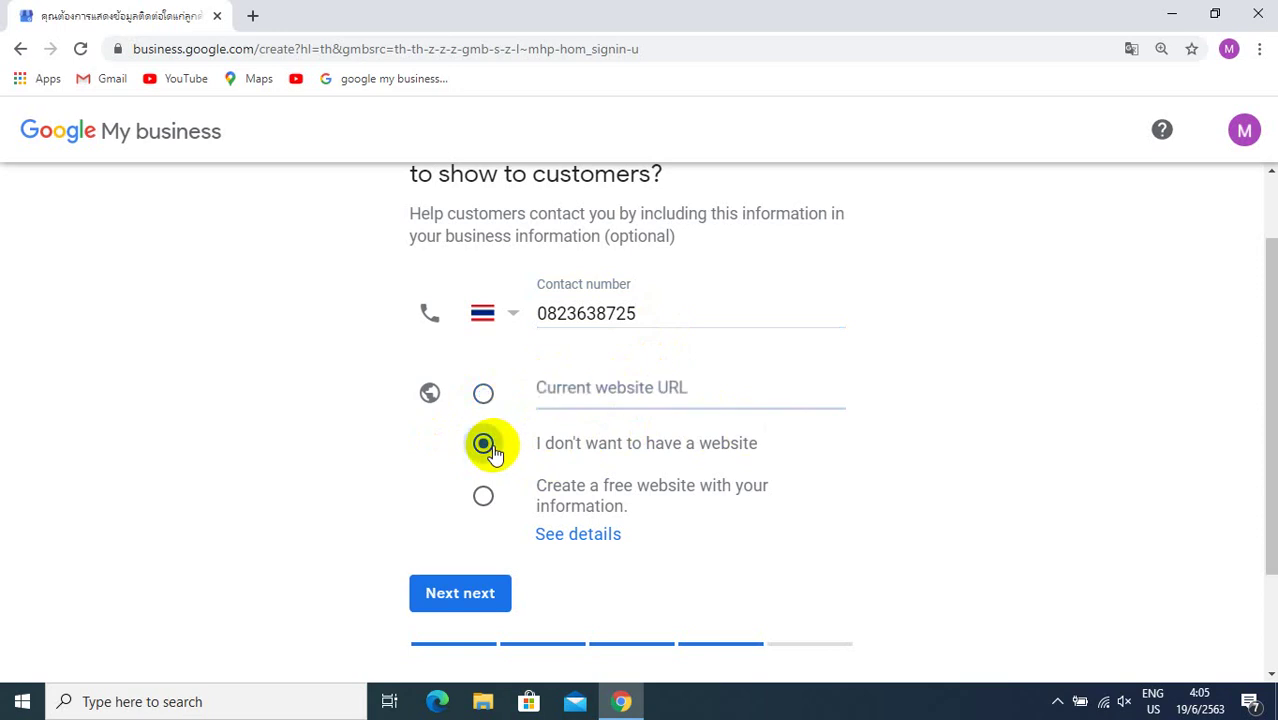
{"action": "left_click", "coordinate": [466, 598]}
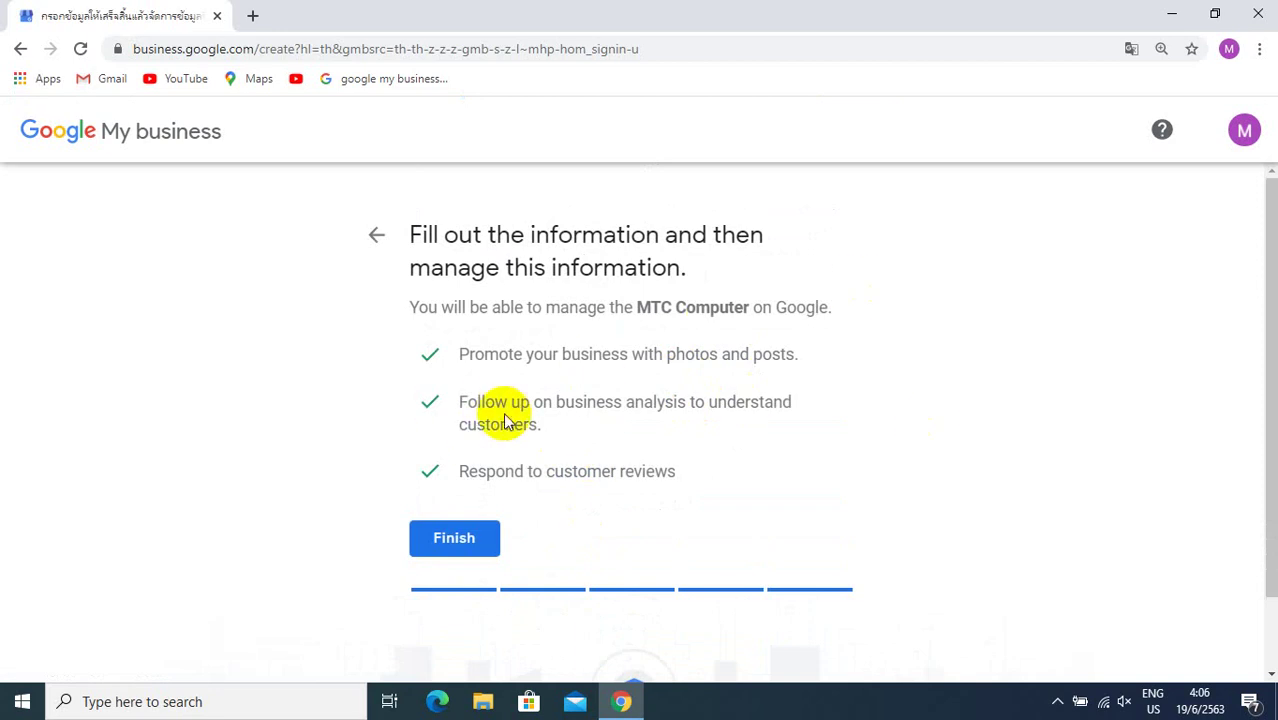
{"action": "left_click", "coordinate": [450, 541]}
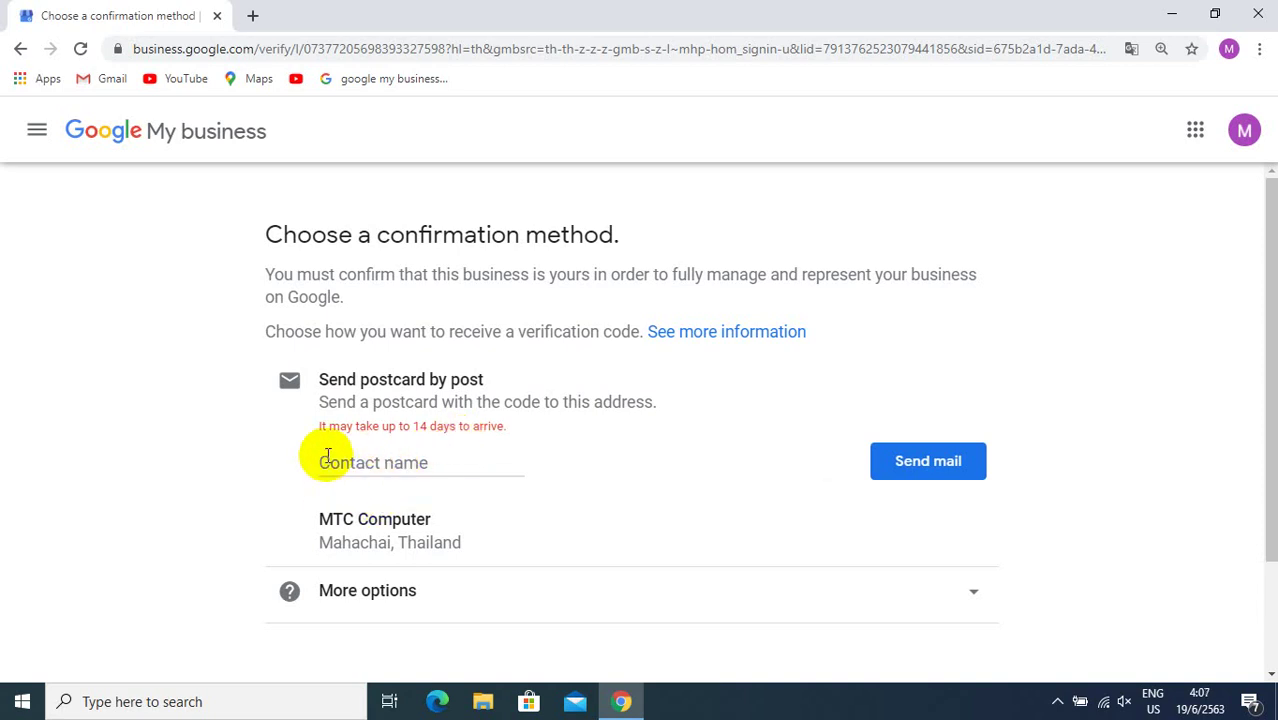
Copy the business name MTC Computer into the contact name and request the verification postcard by post
{"action": "left_click", "coordinate": [24, 131]}
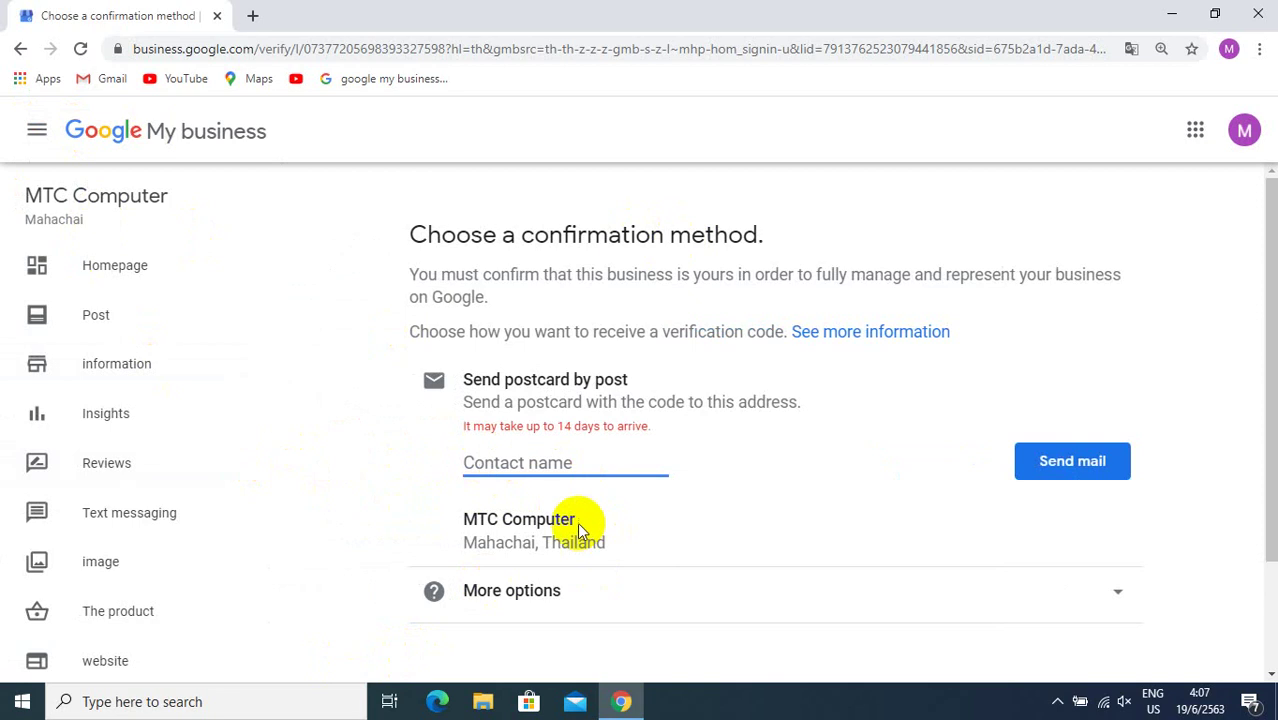
{"action": "left_click_drag", "start_coordinate": [588, 524], "coordinate": [448, 514]}
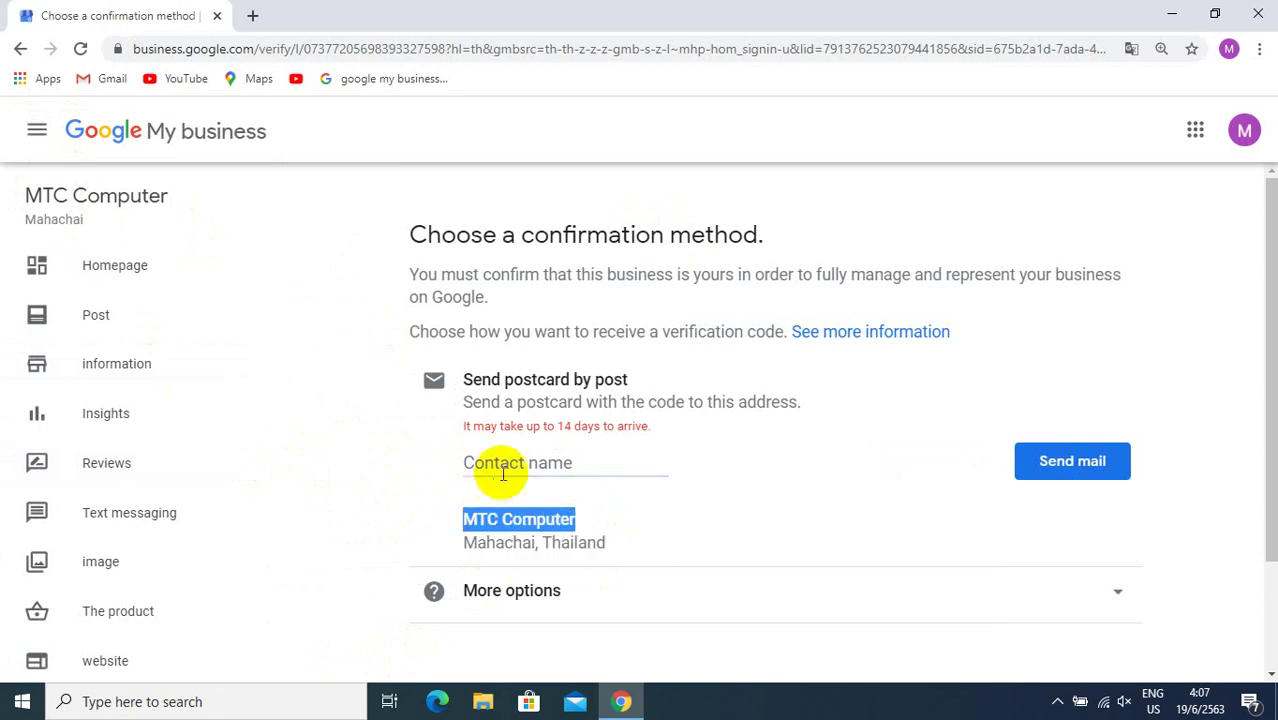
{"action": "right_click", "coordinate": [517, 519]}
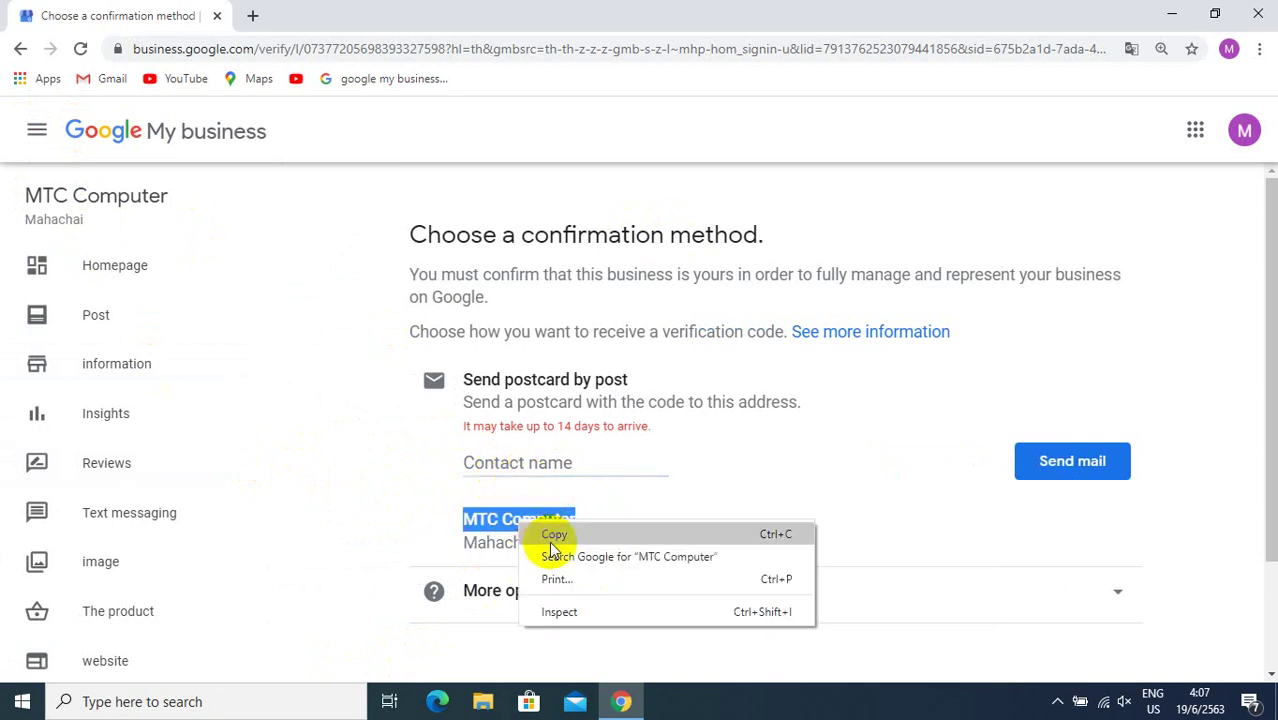
{"action": "left_click", "coordinate": [551, 532]}
{"action": "left_click", "coordinate": [497, 458]}
{"action": "right_click", "coordinate": [497, 458]}
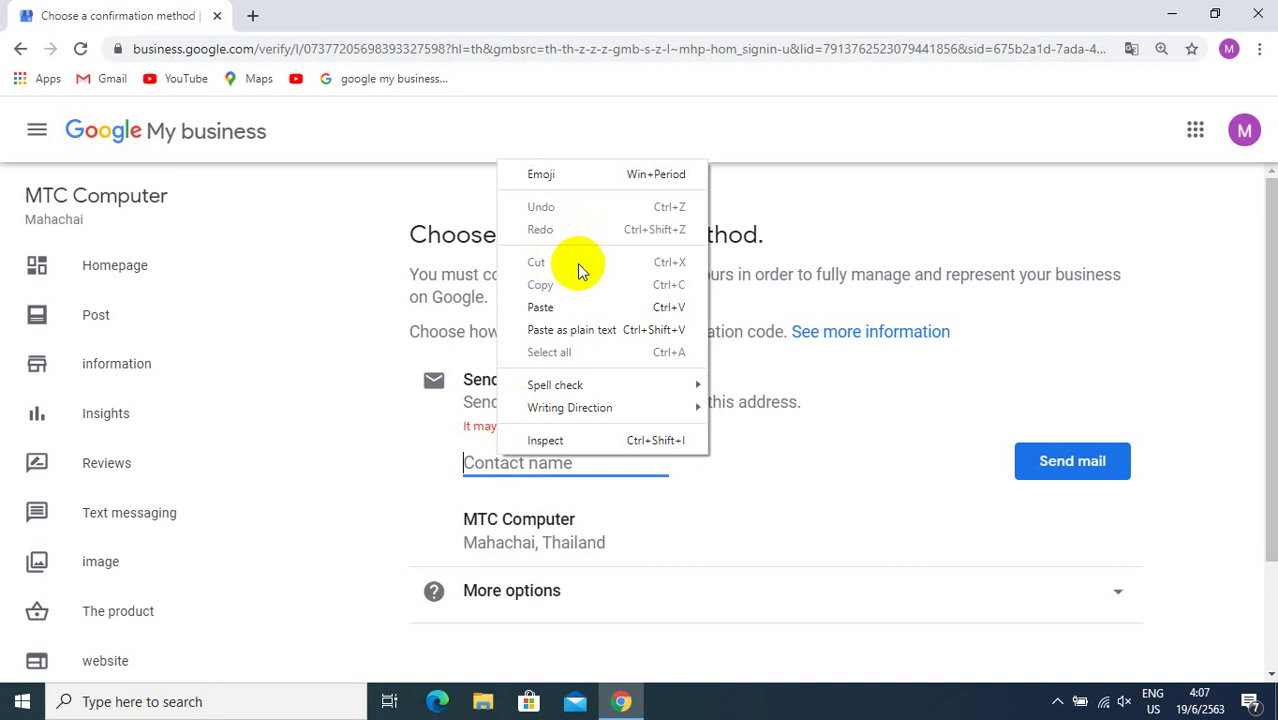
{"action": "left_click", "coordinate": [568, 308]}
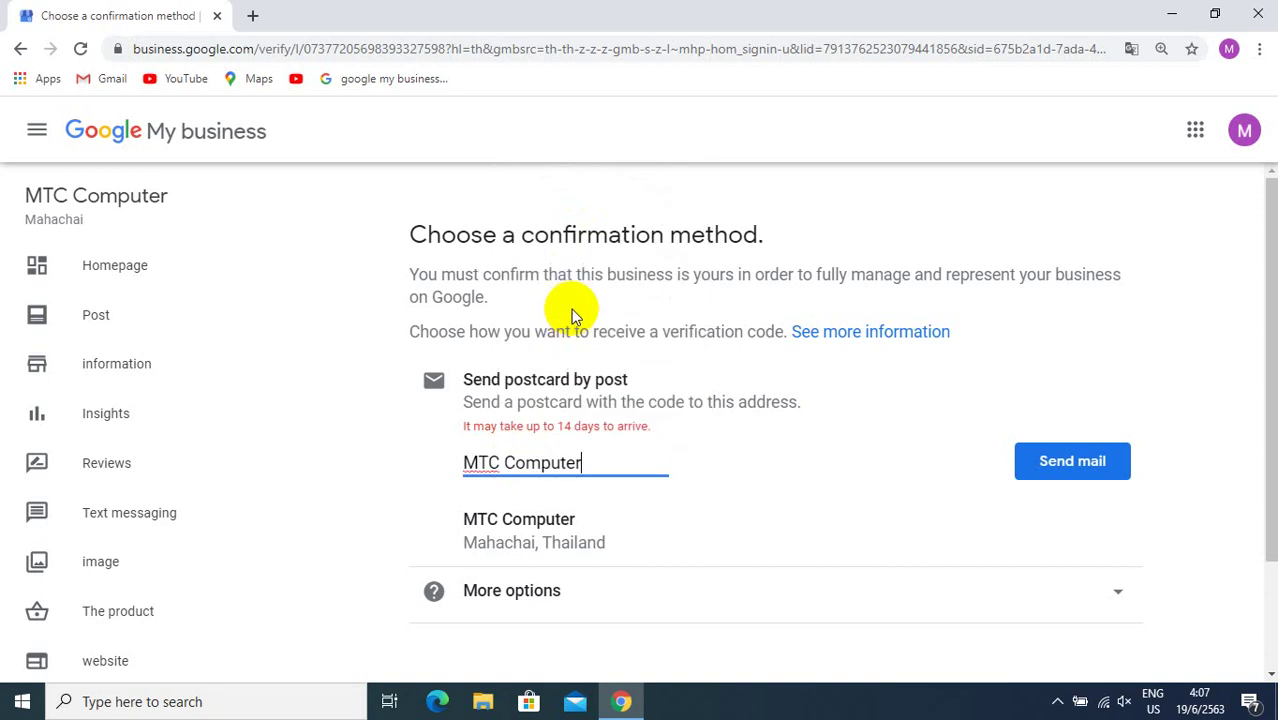
{"action": "left_click", "coordinate": [1062, 463]}
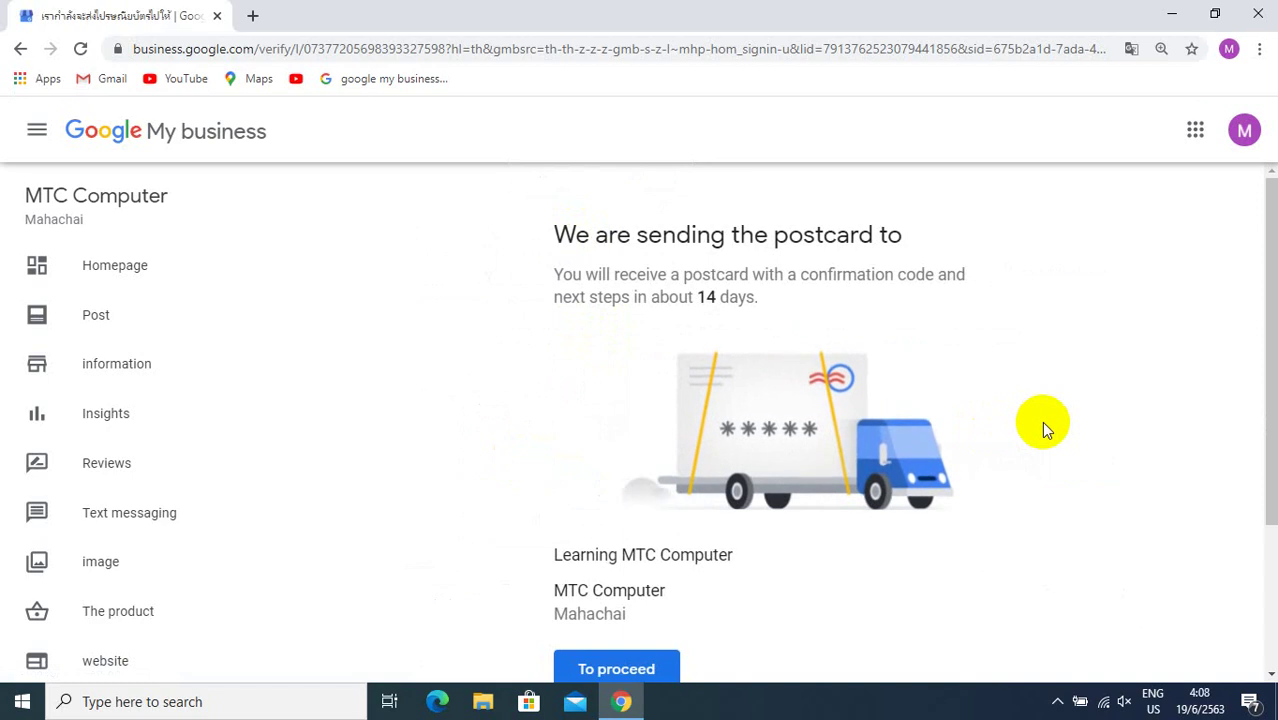
Review the postcard delivery notice, including the recipient details and the option to proceed
{"action": "scroll", "coordinate": [900, 456], "scroll_direction": "down", "scroll_amount": 2}
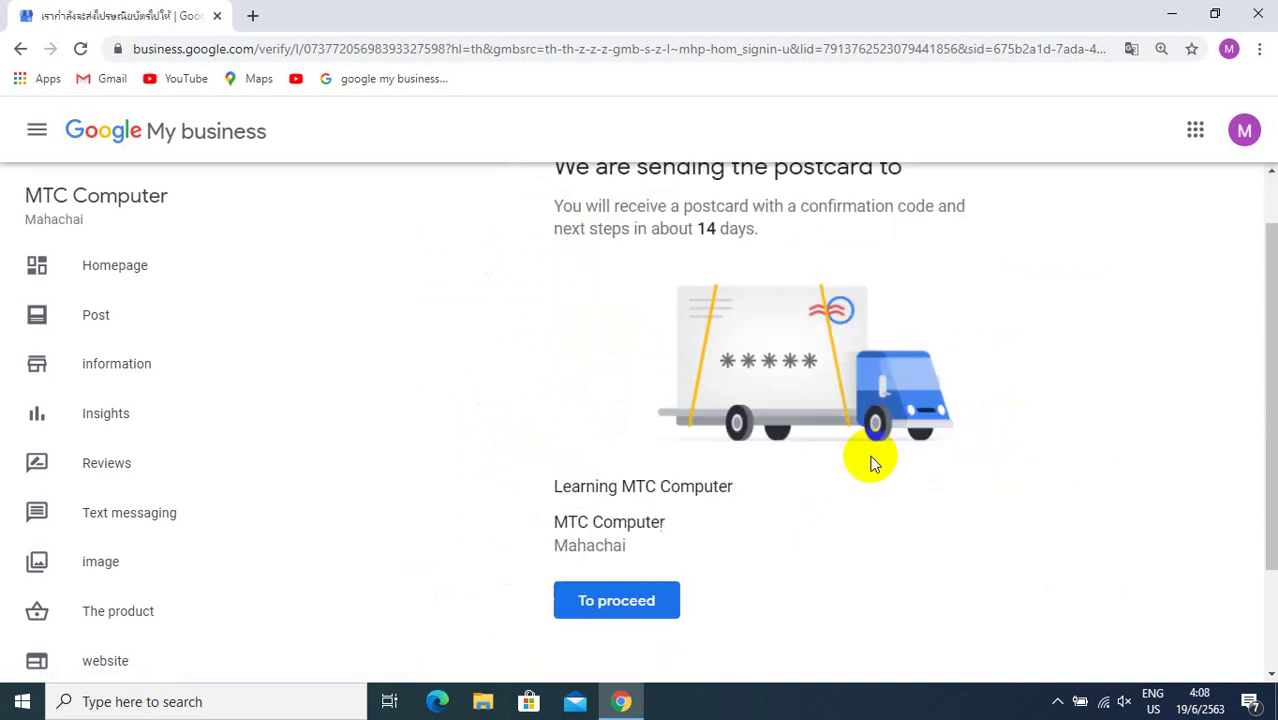
{"action": "scroll", "coordinate": [819, 448], "scroll_direction": "up", "scroll_amount": 1}
{"action": "scroll", "coordinate": [705, 479], "scroll_direction": "down", "scroll_amount": 2}
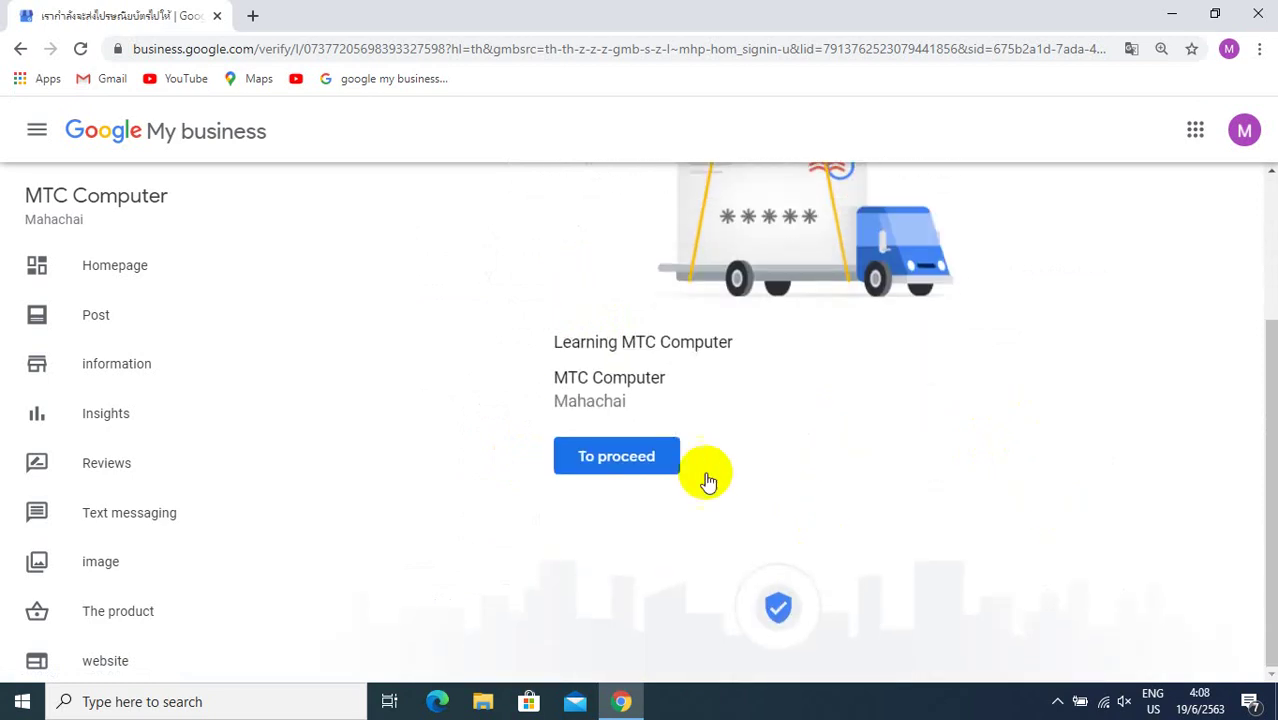
{"action": "scroll", "coordinate": [579, 342], "scroll_direction": "up", "scroll_amount": 2}
{"action": "scroll", "coordinate": [819, 397], "scroll_direction": "down", "scroll_amount": 2}
{"action": "scroll", "coordinate": [845, 425], "scroll_direction": "up", "scroll_amount": 1}
{"action": "scroll", "coordinate": [872, 447], "scroll_direction": "down", "scroll_amount": 2}
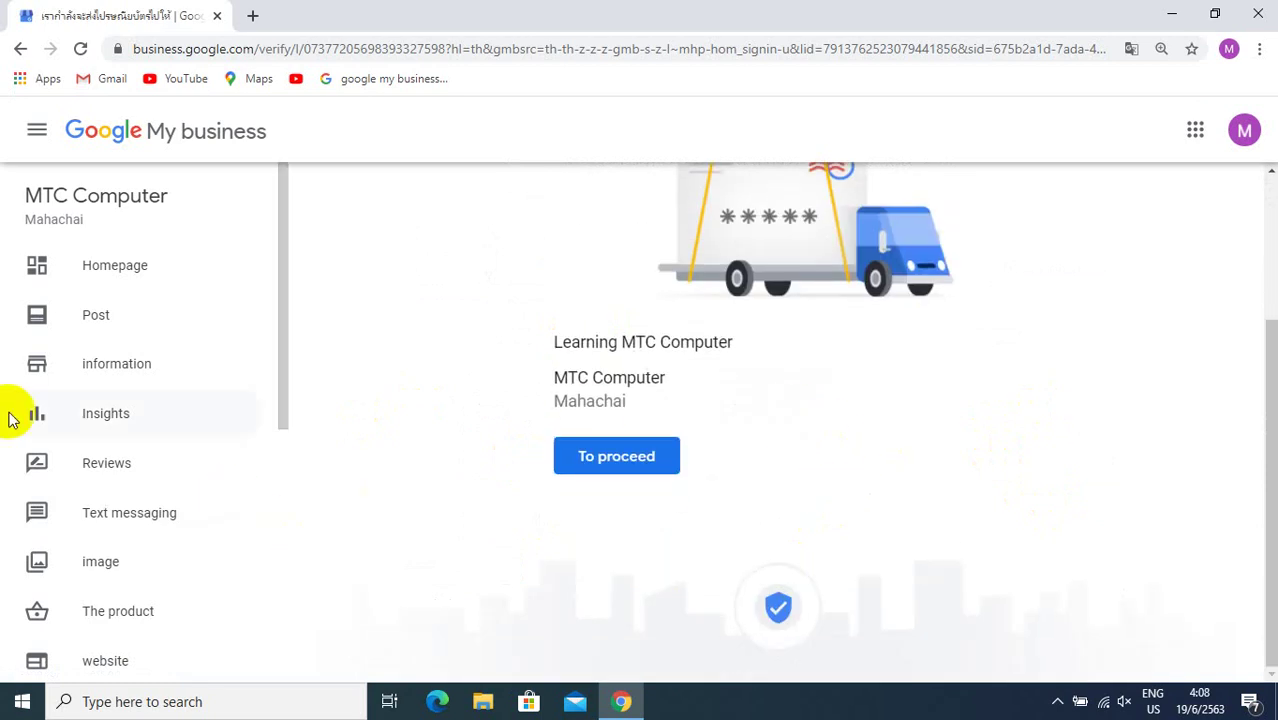
Open the location confirmation page for MTC Computer and make the verification code field ready for entry
{"action": "scroll", "coordinate": [282, 306], "scroll_direction": "down", "scroll_amount": 4}
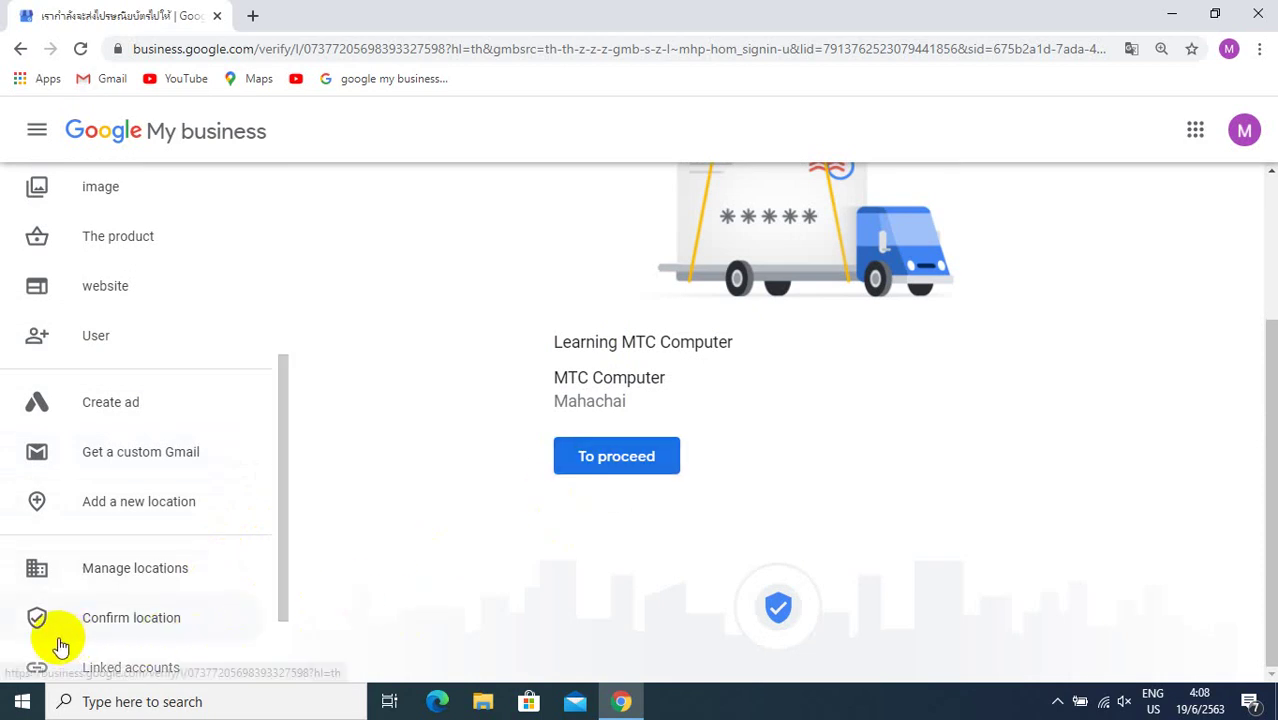
{"action": "scroll", "coordinate": [763, 251], "scroll_direction": "up", "scroll_amount": 2}
{"action": "scroll", "coordinate": [596, 236], "scroll_direction": "down", "scroll_amount": 2}
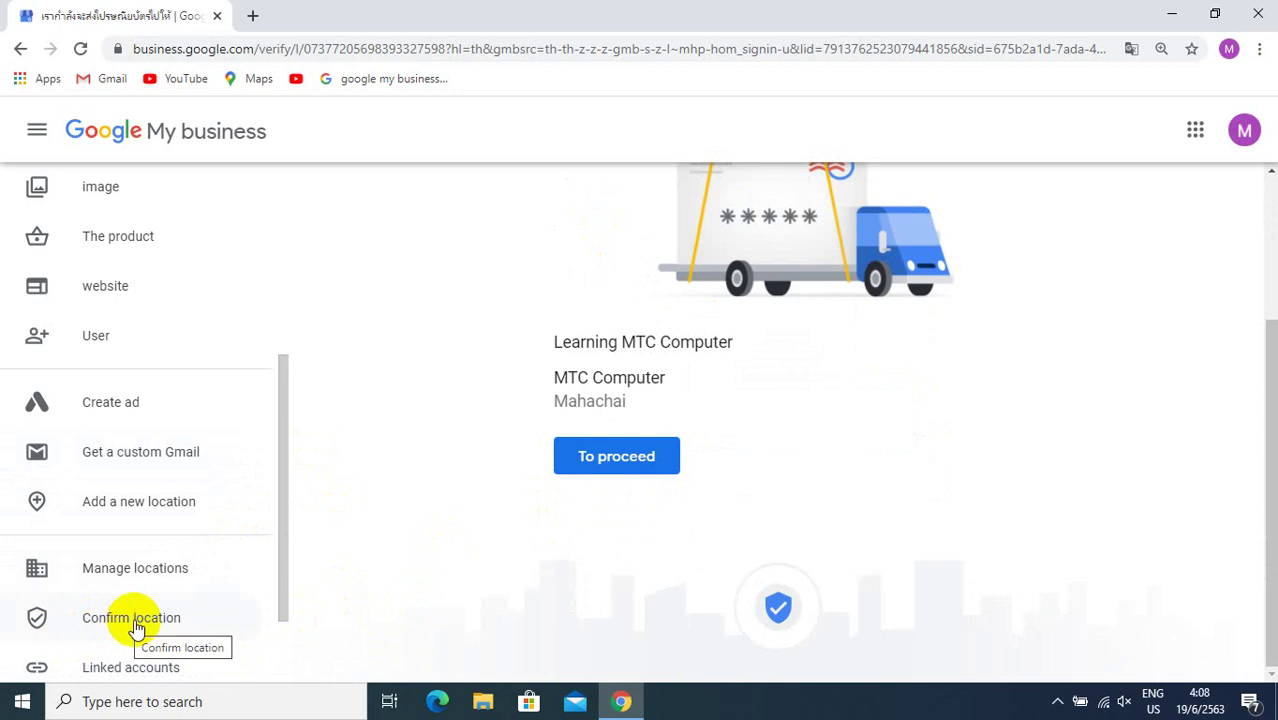
{"action": "scroll", "coordinate": [385, 365], "scroll_direction": "up", "scroll_amount": 1}
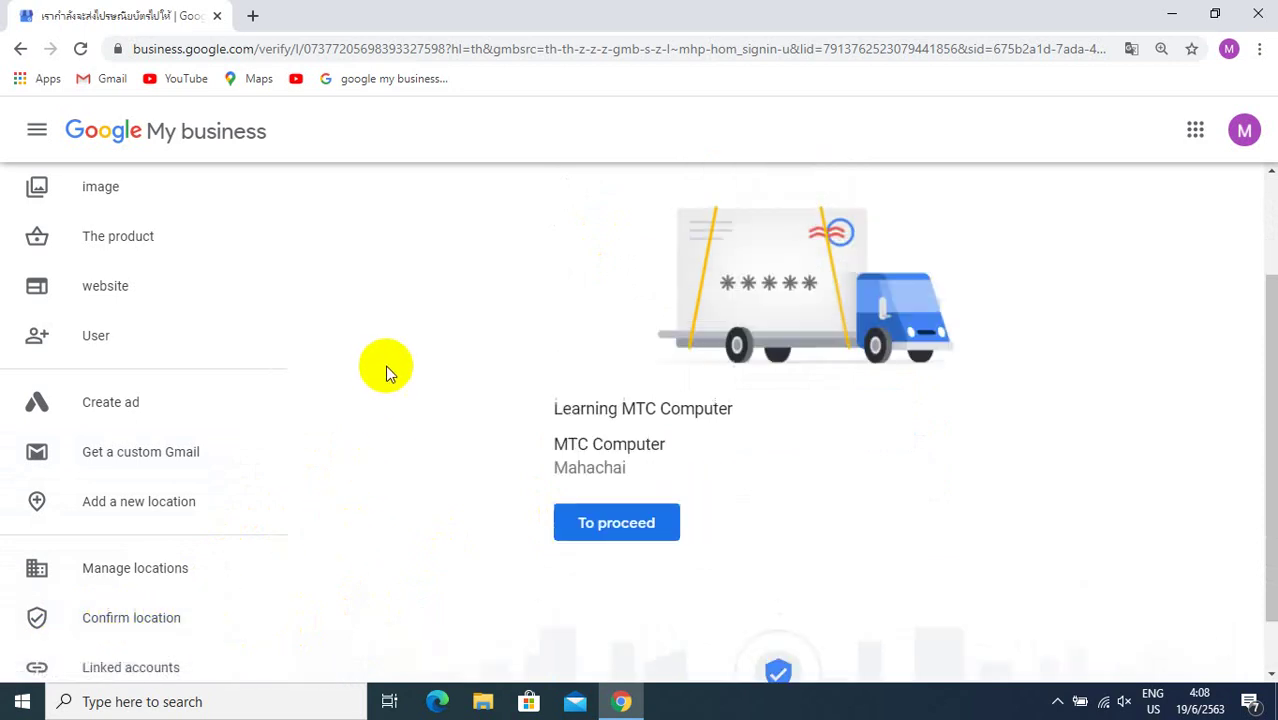
{"action": "scroll", "coordinate": [385, 364], "scroll_direction": "down", "scroll_amount": 1}
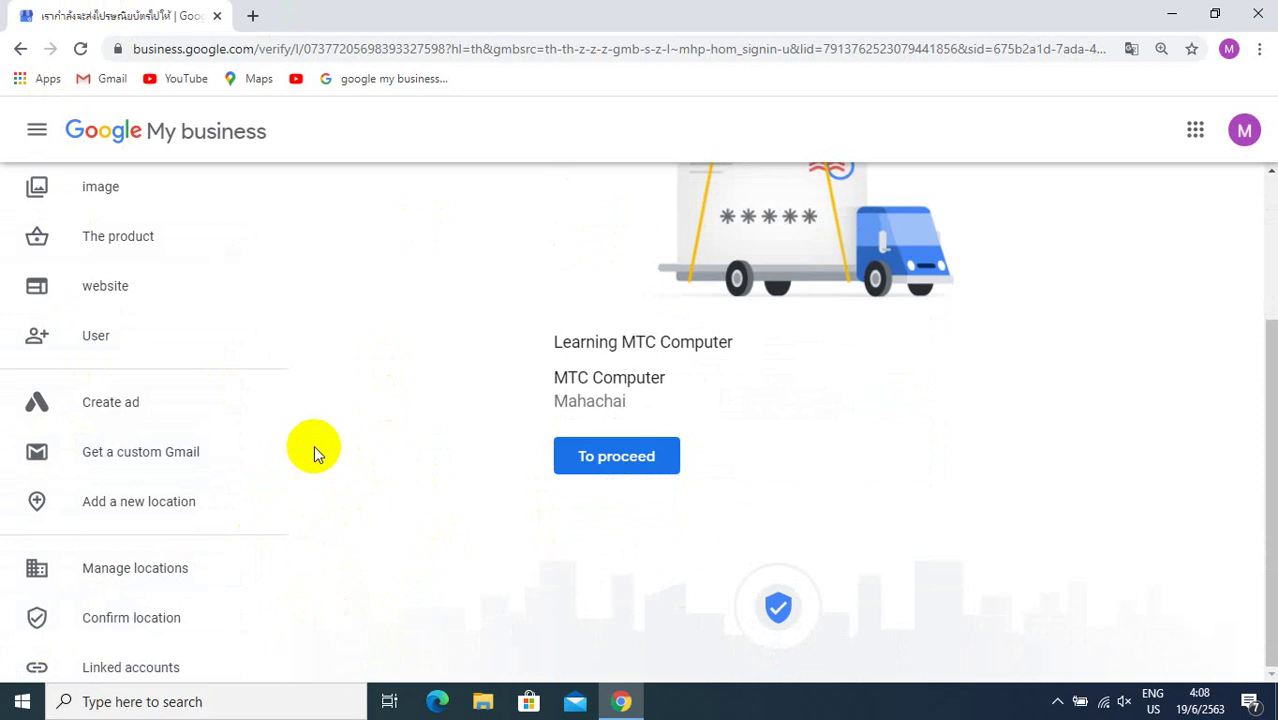
{"action": "left_click", "coordinate": [112, 618]}
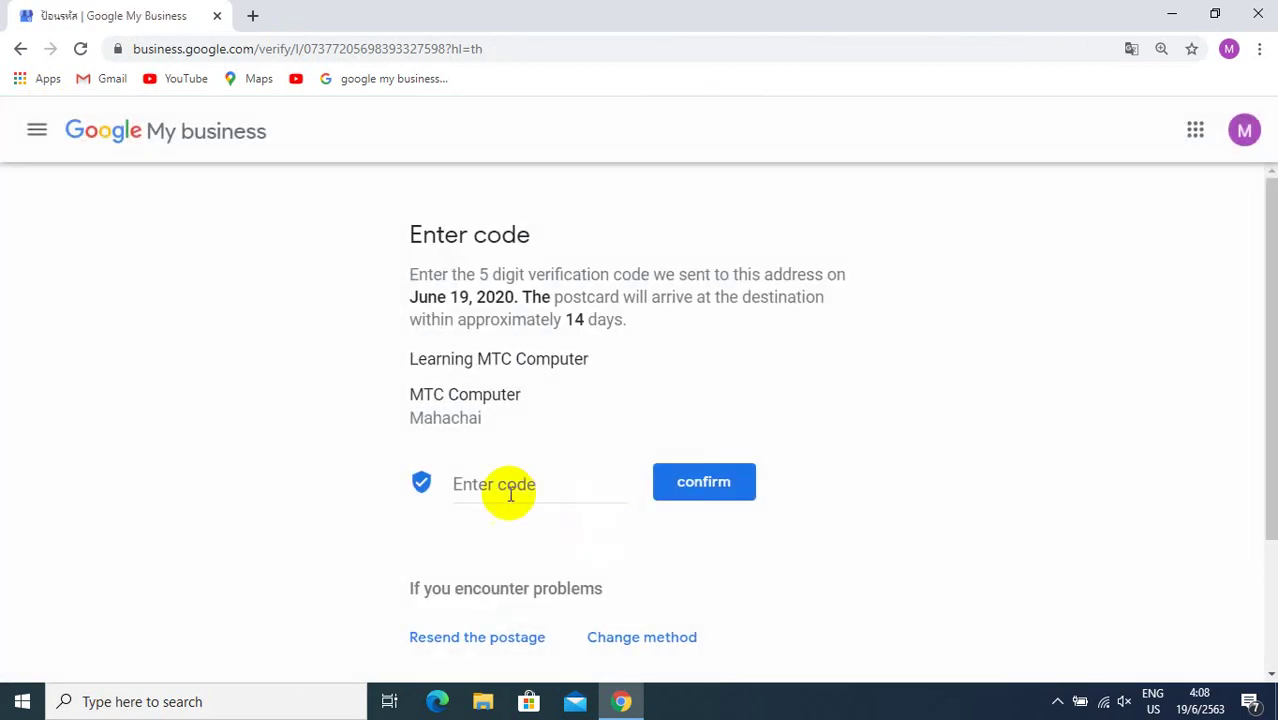
{"action": "left_click", "coordinate": [473, 484]}
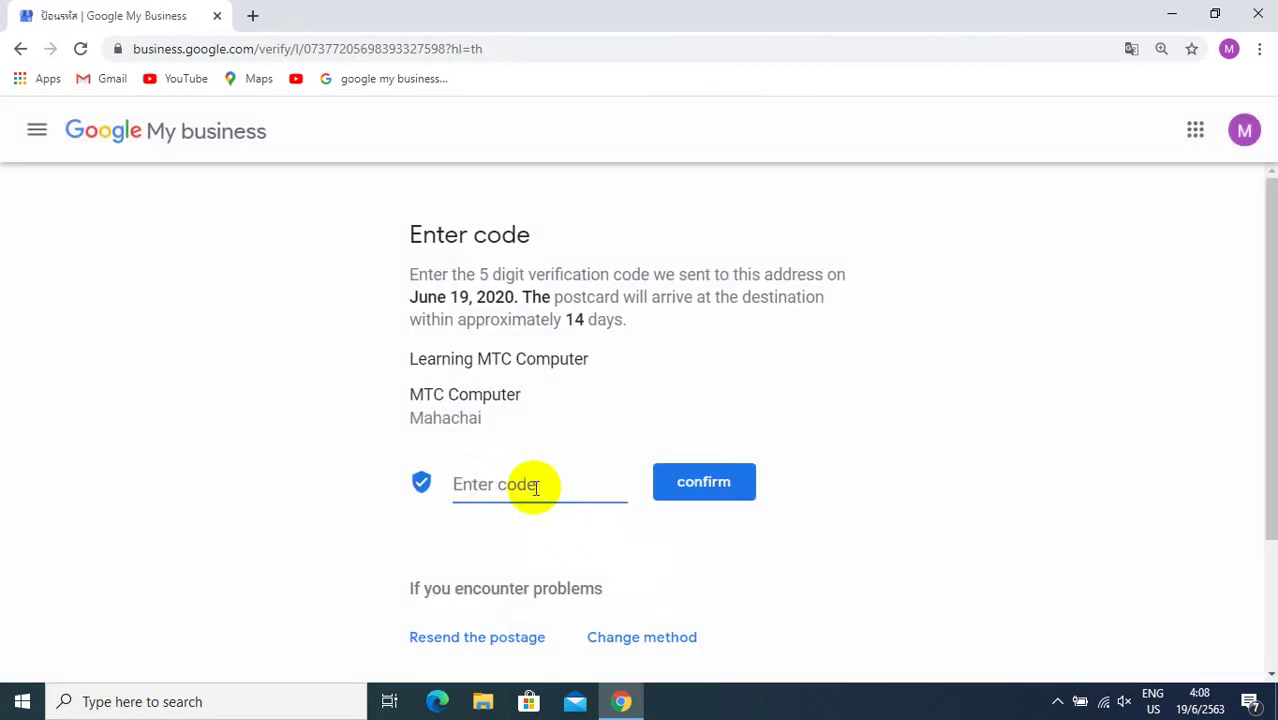